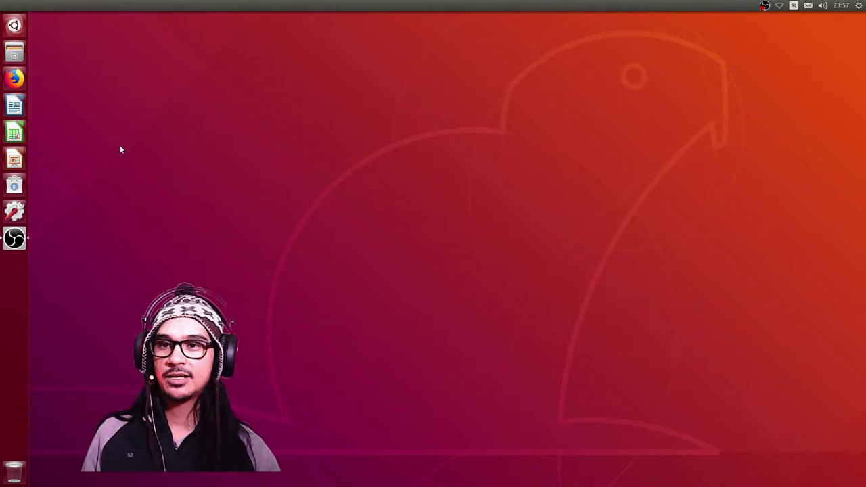
Step: Search the Dash for 'ter' and launch Terminal
click(15, 22)
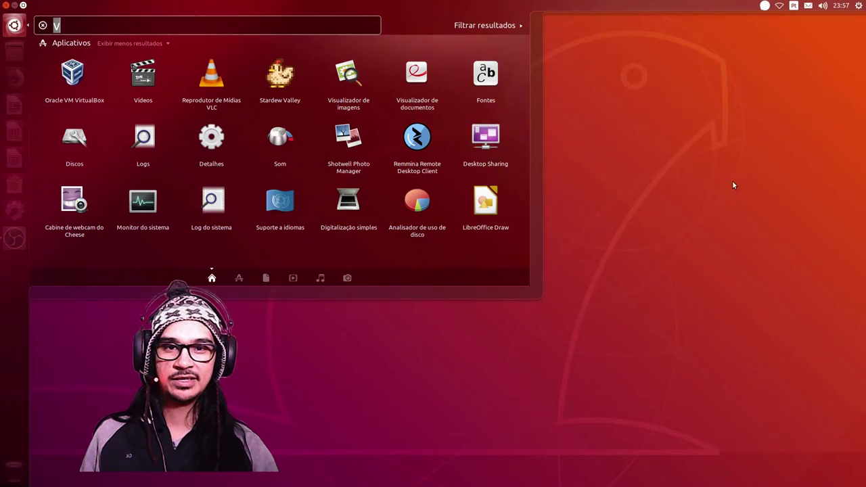
click(2, 22)
text(V)
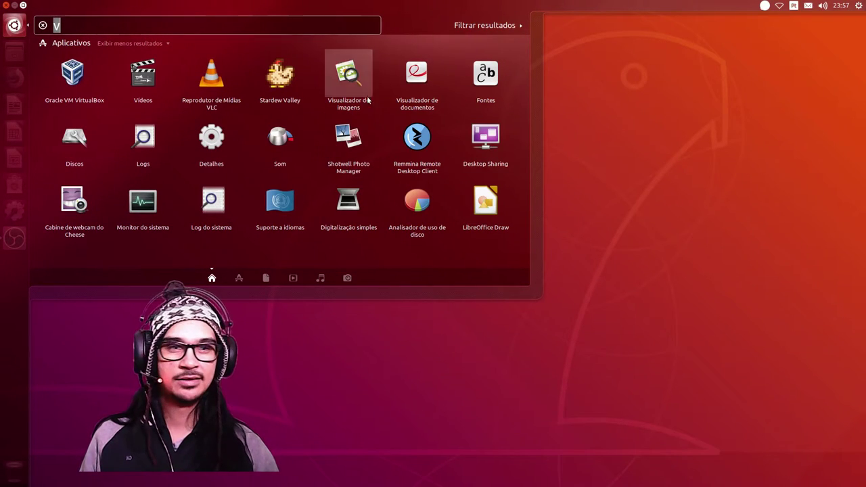
click(644, 107)
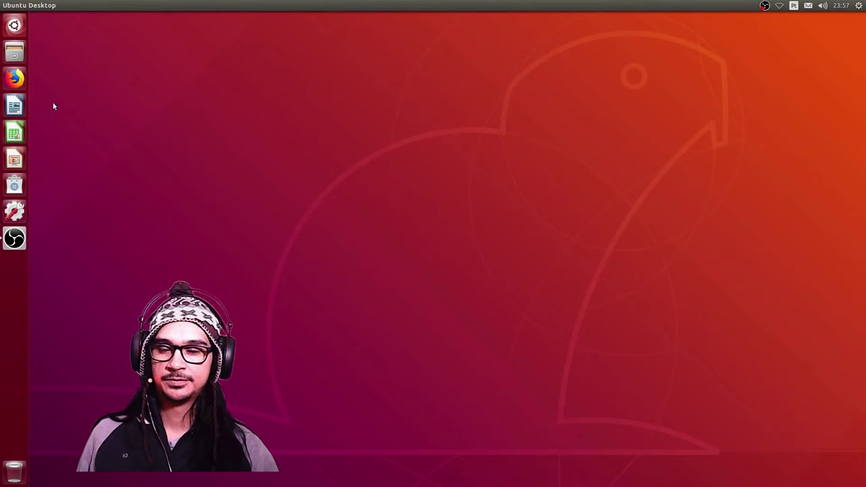
click(14, 26)
text(V)
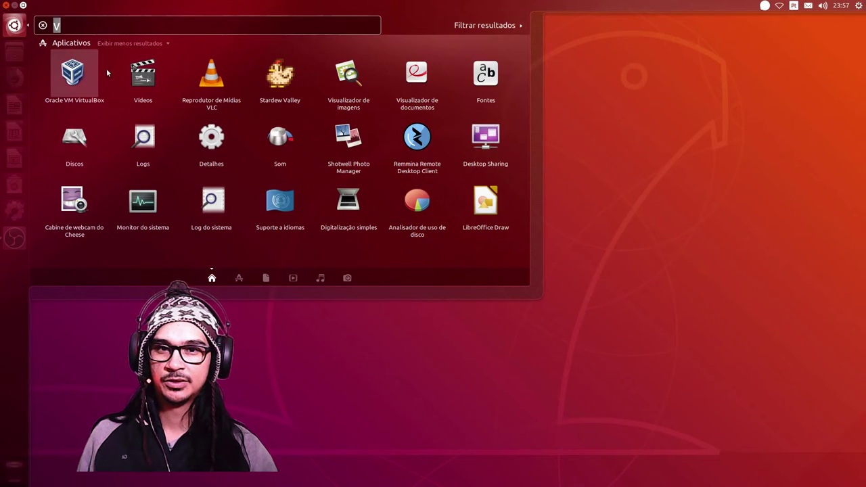
text(ter)
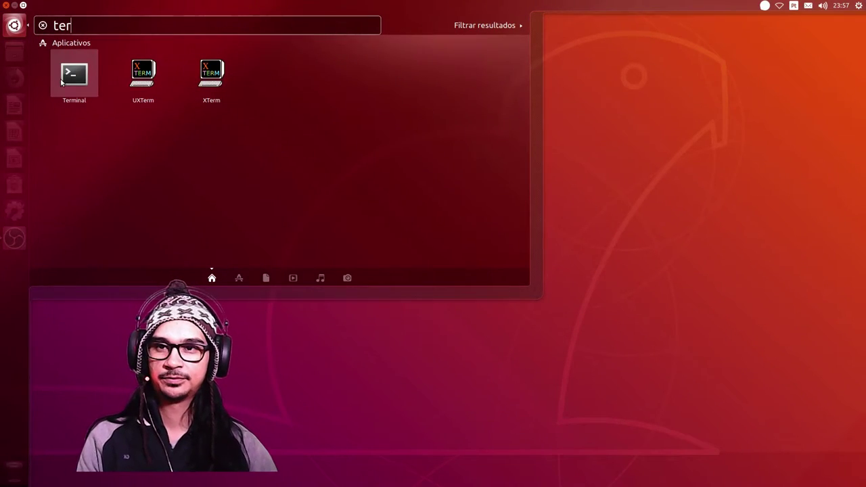
click(62, 82)
Step: Run neofetch in the centred terminal and bring up its context menu
drag(150, 14, 306, 77)
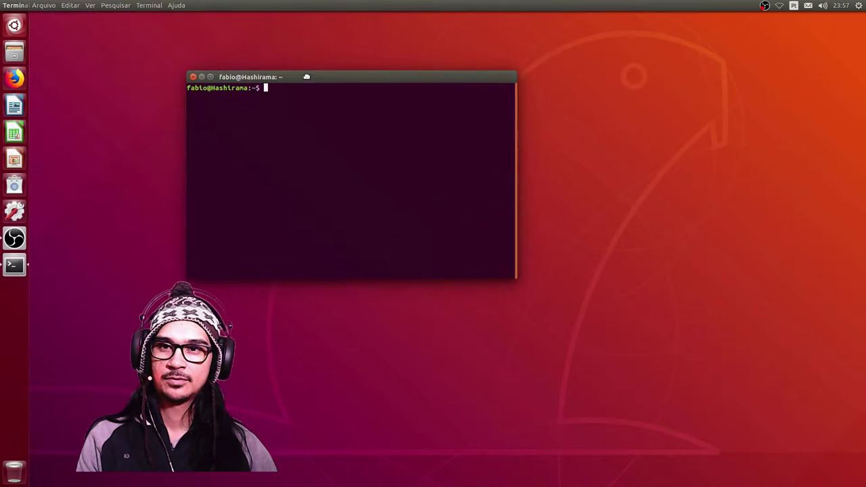
text(neofetch)
key(Return)
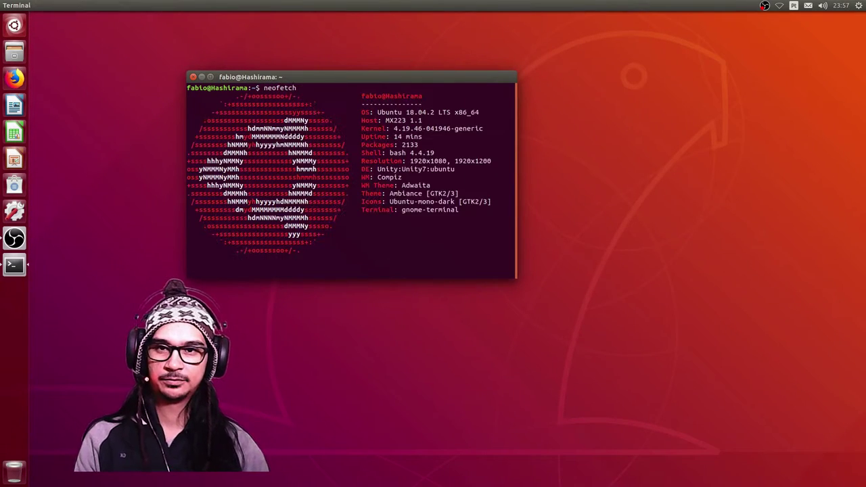
drag(374, 71, 321, 46)
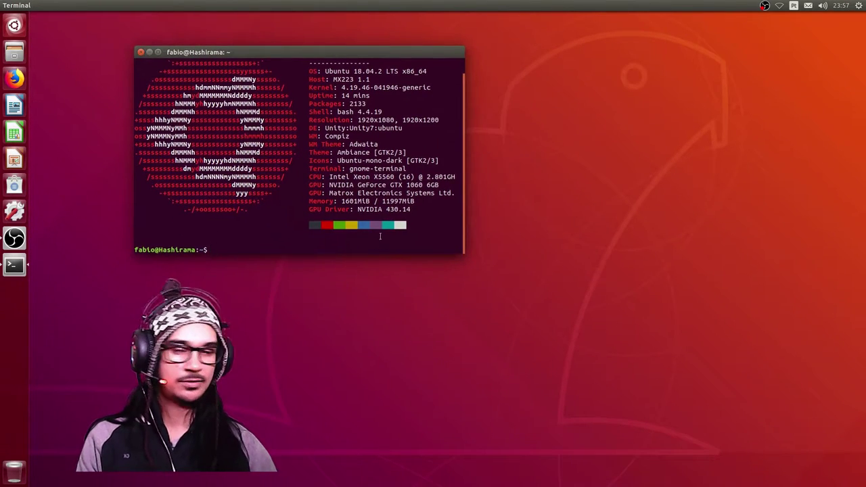
right_click(249, 231)
Step: Give the Sem nome terminal profile a custom Monospace Regular font at size 17
click(298, 278)
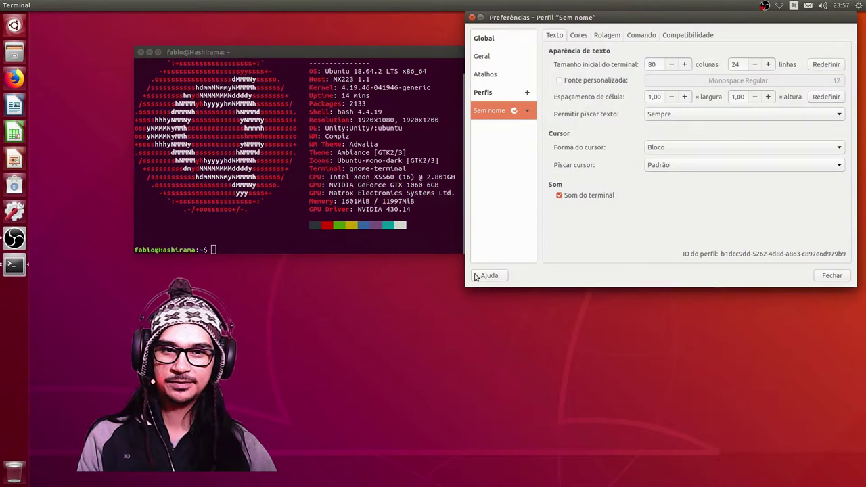
click(521, 56)
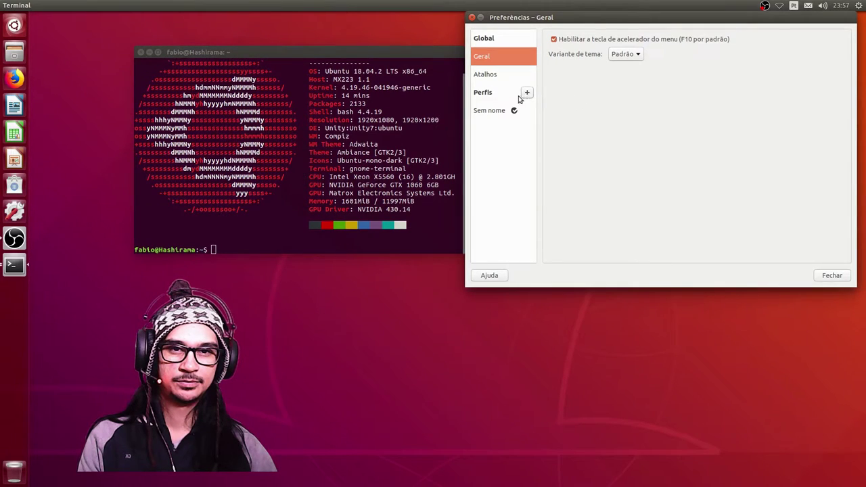
click(487, 115)
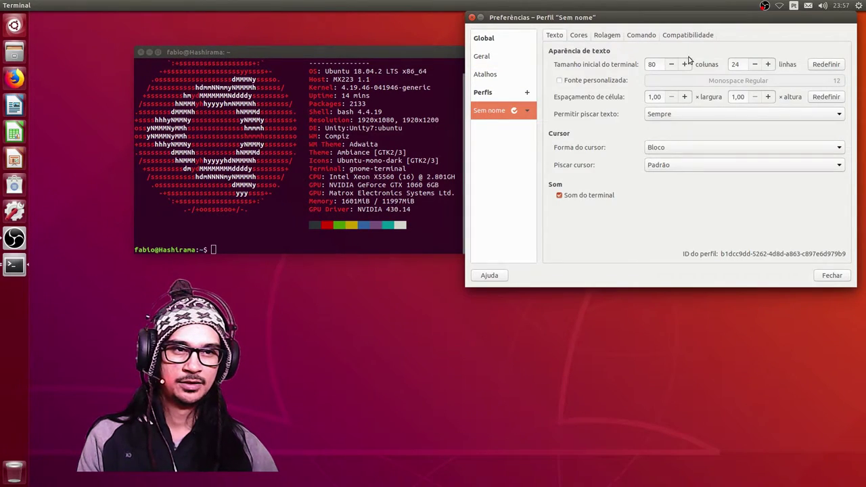
click(586, 80)
click(838, 81)
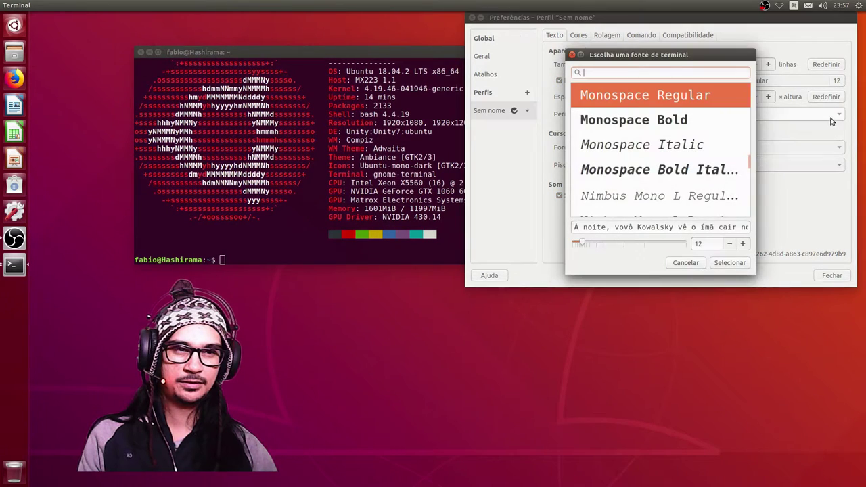
click(742, 243)
click(743, 243)
click(742, 243)
click(743, 243)
click(743, 244)
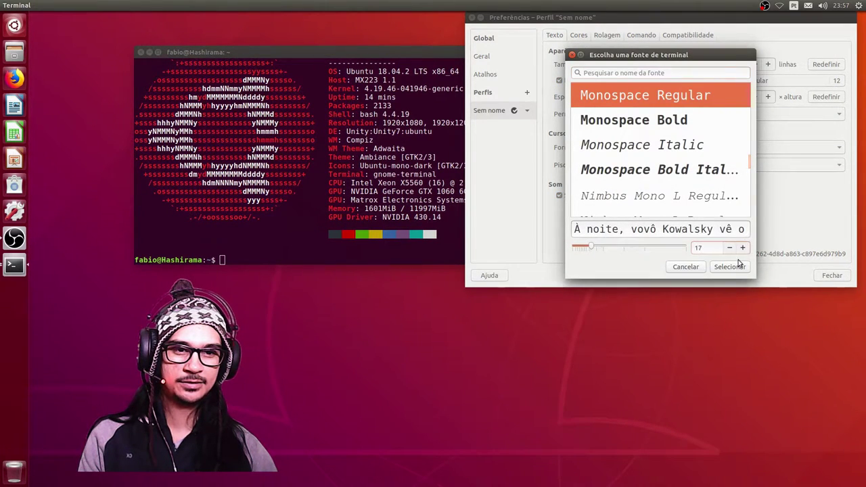
click(731, 264)
Step: Close preferences and highlight the Ubuntu and Unity versions in the neofetch output
click(833, 276)
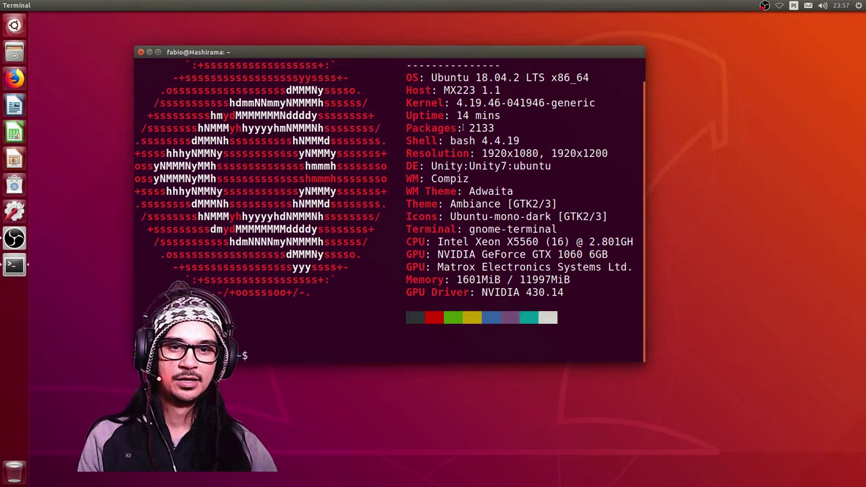
drag(428, 75, 553, 77)
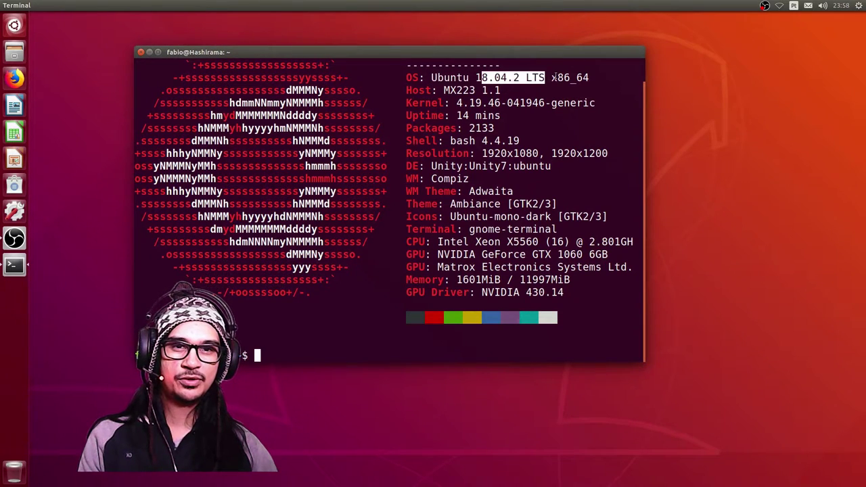
drag(431, 166, 471, 172)
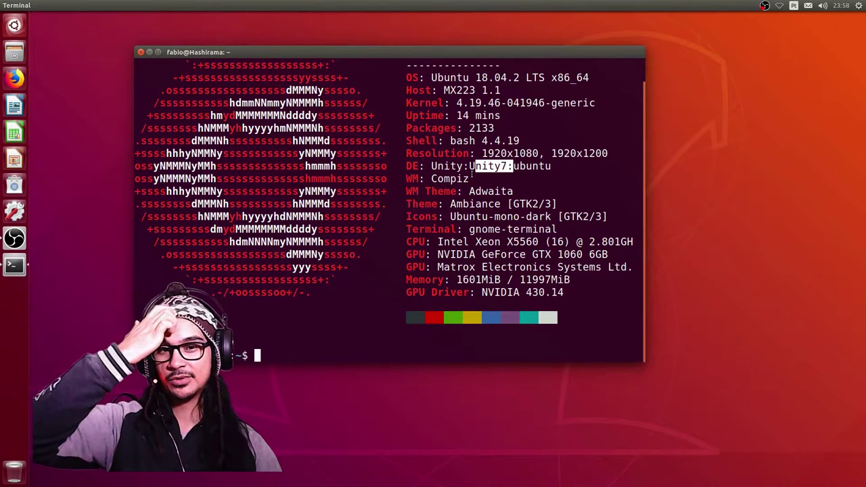
Step: Close the terminal window, then open and dismiss the Dash on the empty desktop
click(140, 52)
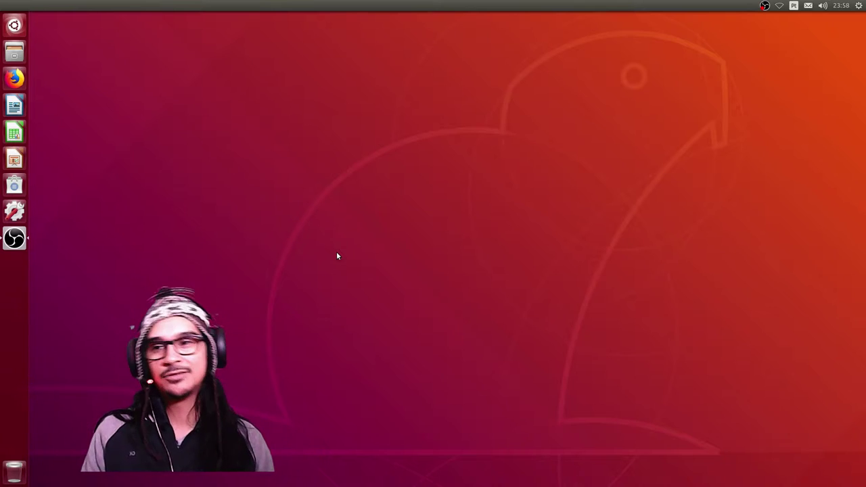
click(507, 294)
drag(547, 162, 309, 329)
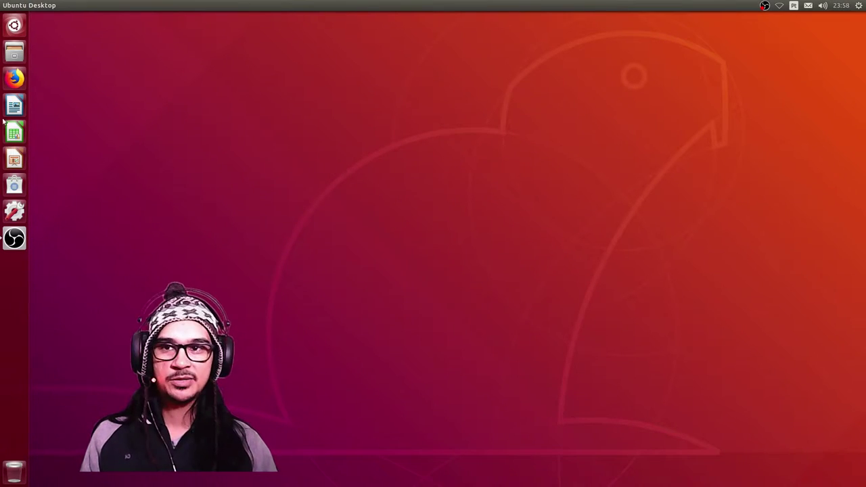
key(super)
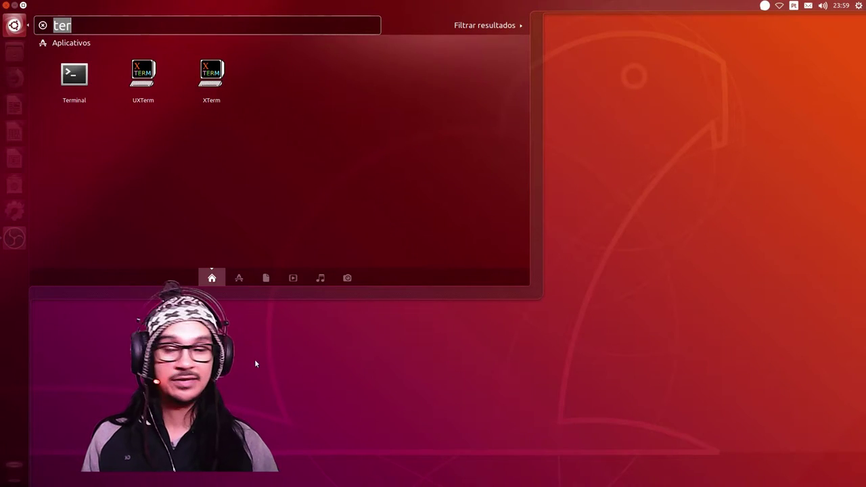
click(292, 368)
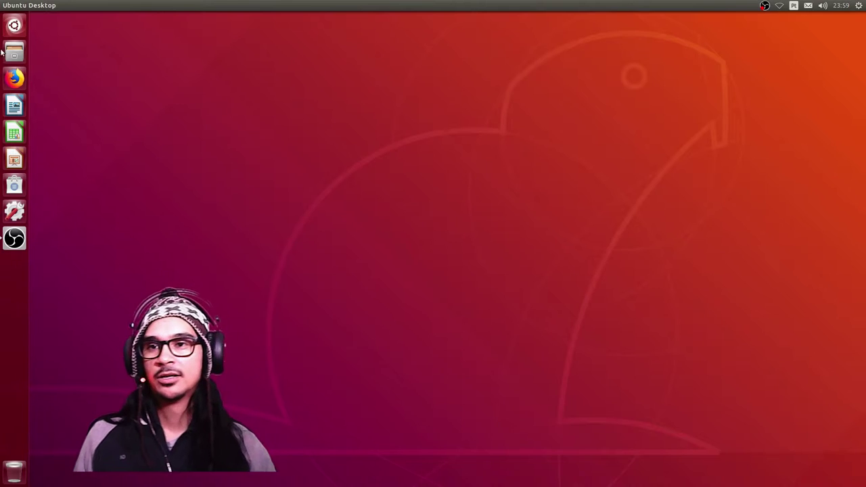
Step: In Firefox, search 'ubuntu minimal' and open the Ubuntu Documentation MinimalCD page
click(13, 78)
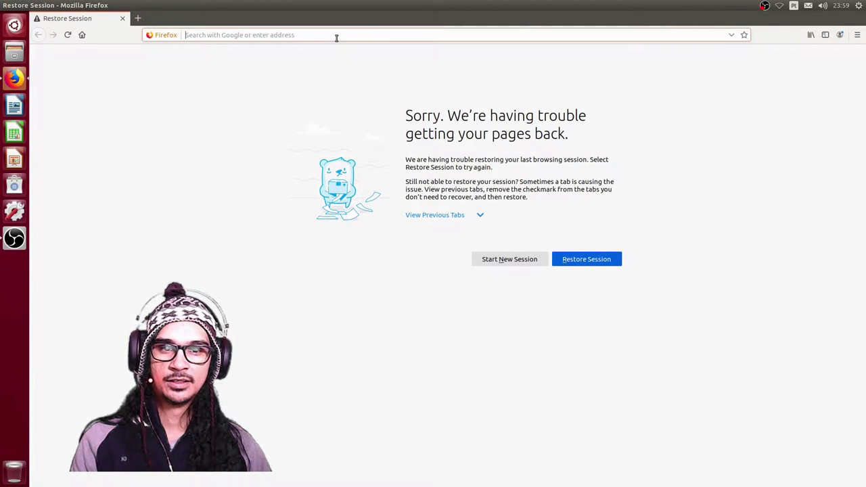
text(ubuntu minim)
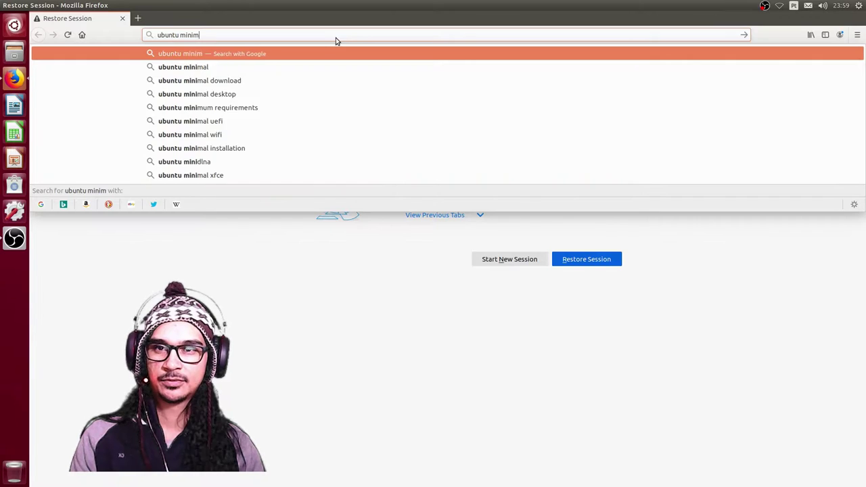
text(al)
key(Return)
scroll(510, 149, down, 2)
scroll(510, 148, down, 2)
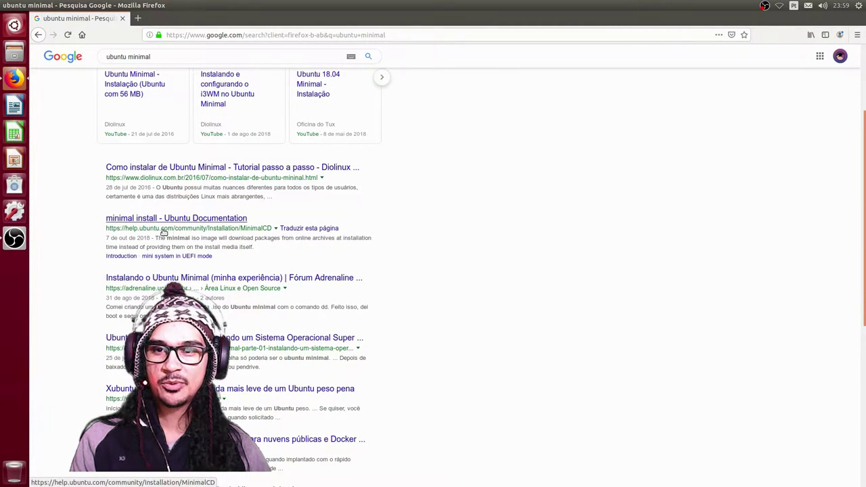
click(166, 221)
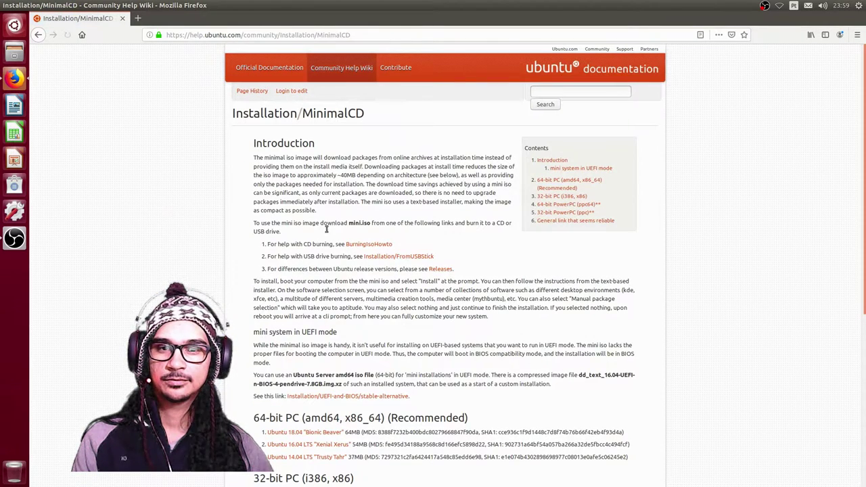
Step: Save the Ubuntu 18.04 64-bit mini.iso to disk and confirm it finished downloading
scroll(261, 135, down, 6)
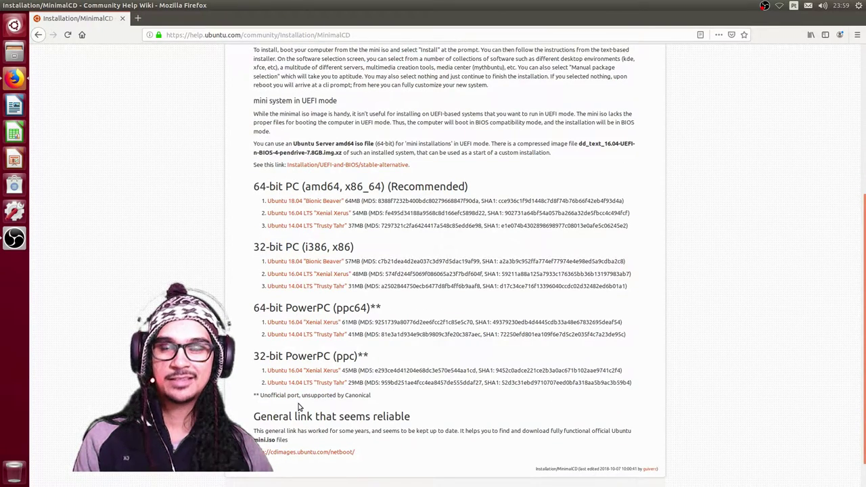
click(295, 201)
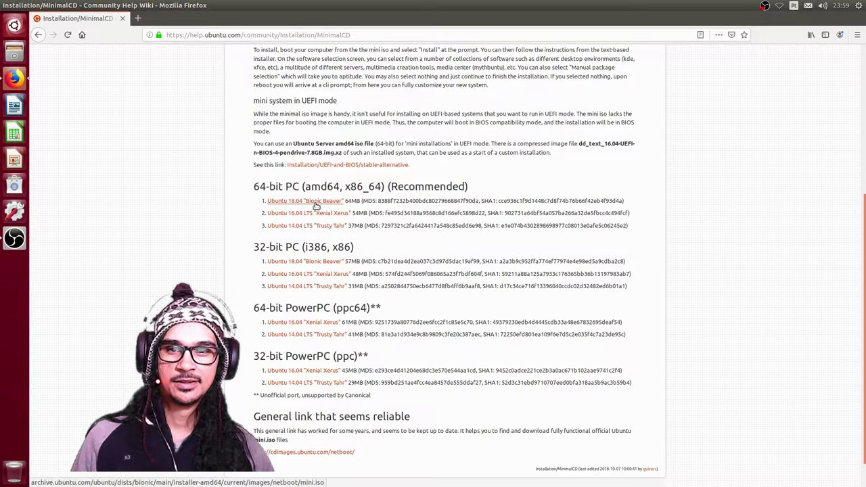
drag(258, 188, 286, 190)
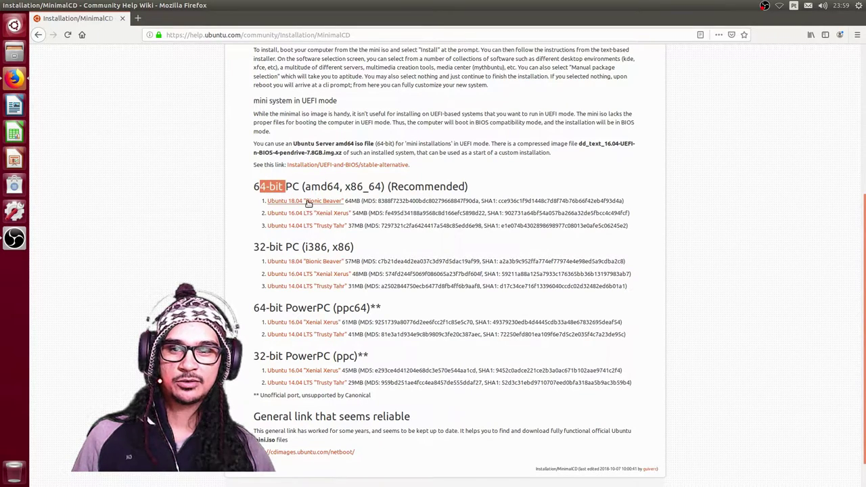
click(293, 213)
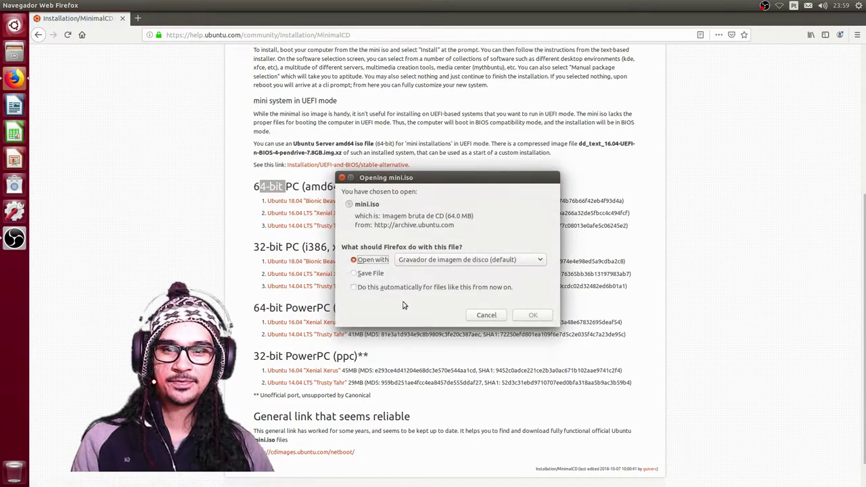
click(370, 274)
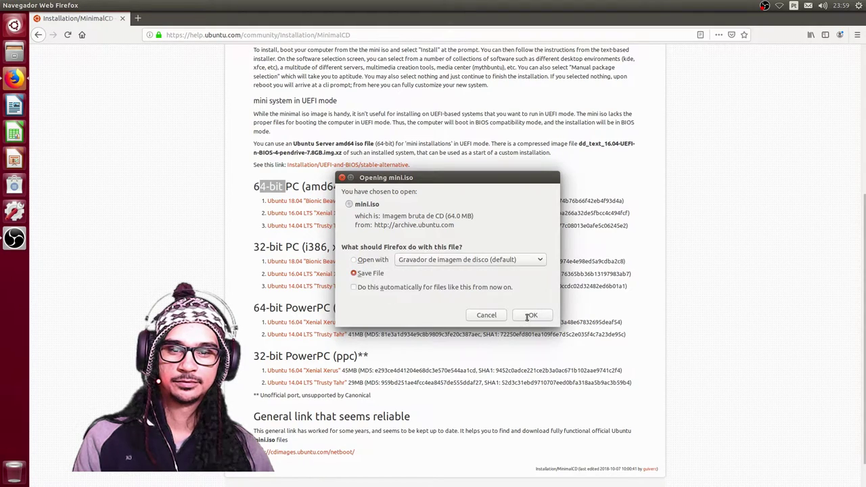
click(529, 317)
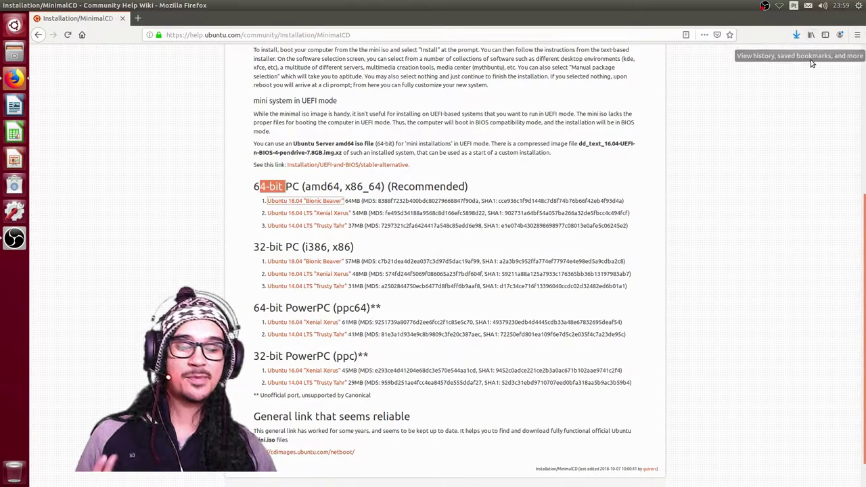
click(796, 35)
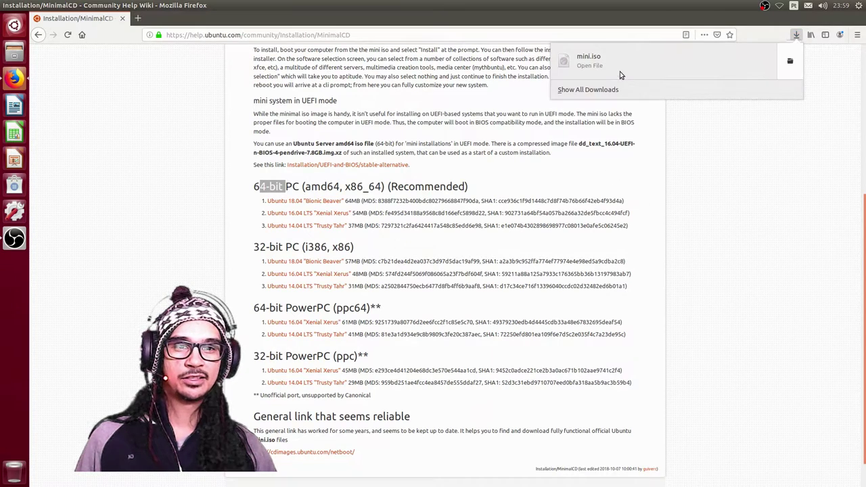
click(731, 202)
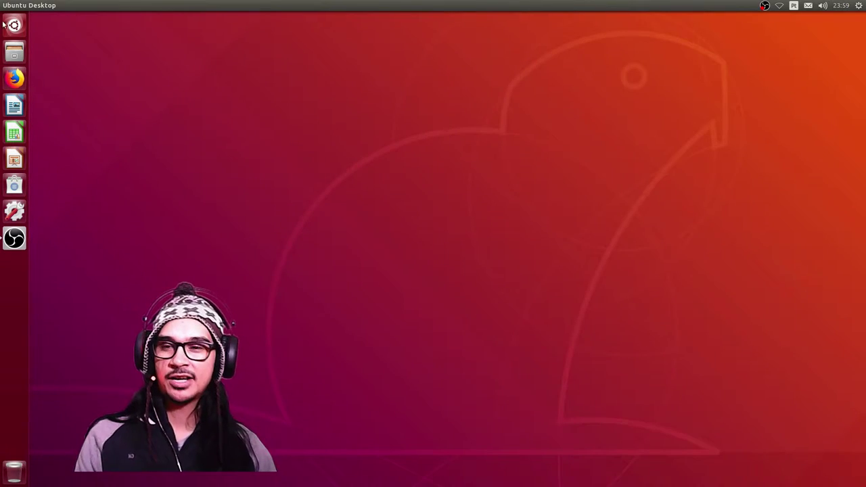
Step: Launch VirtualBox from the Dash, backing out of the add-existing-machine dialog
click(14, 25)
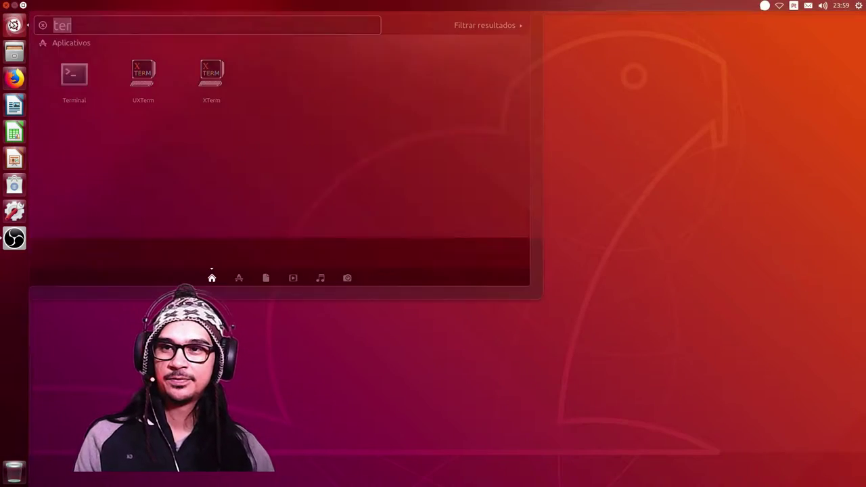
text(b)
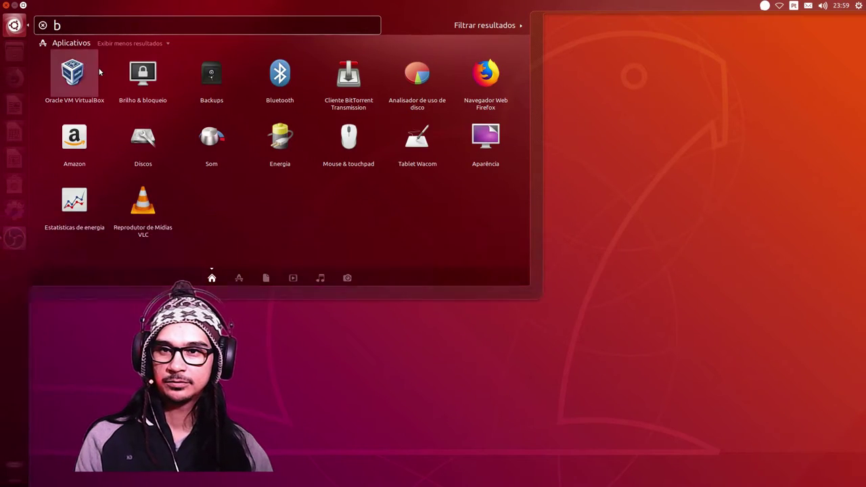
click(75, 73)
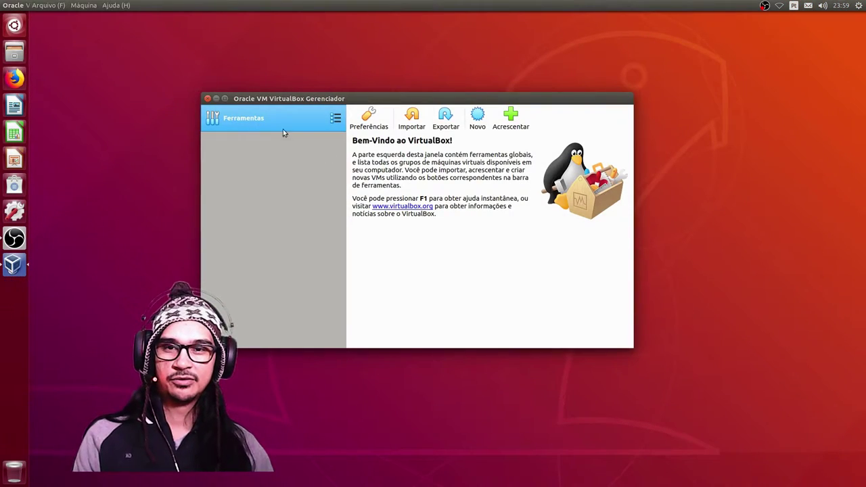
click(512, 120)
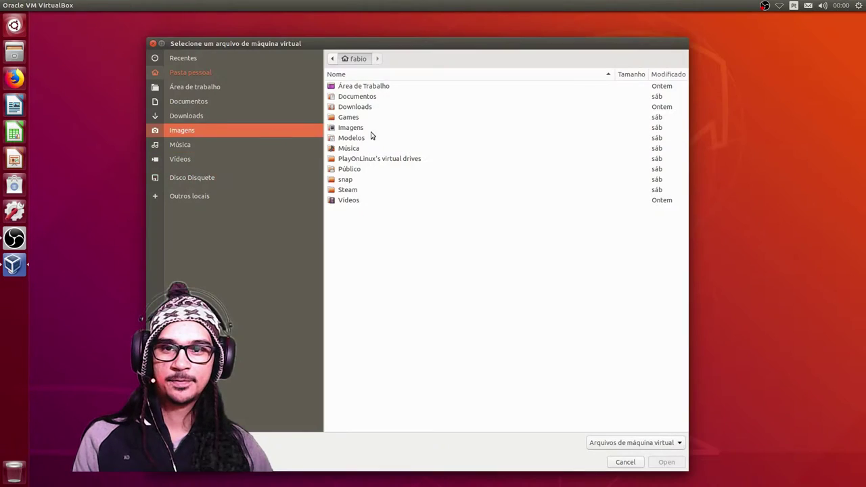
click(152, 44)
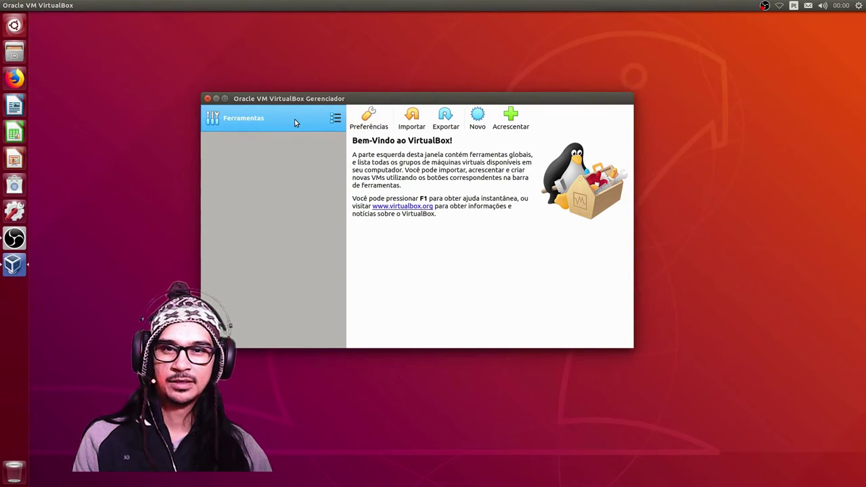
Step: Start a new VM named ubuntu unity with 4096 MB of memory
click(477, 120)
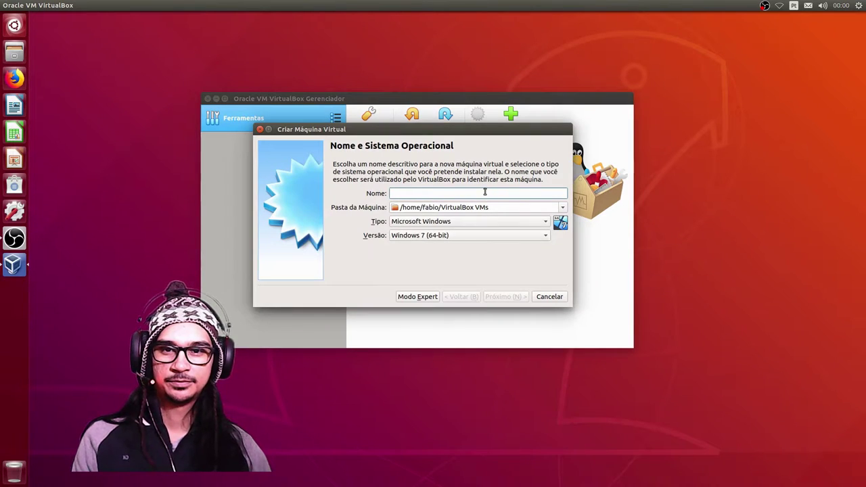
text(ubuntu unity)
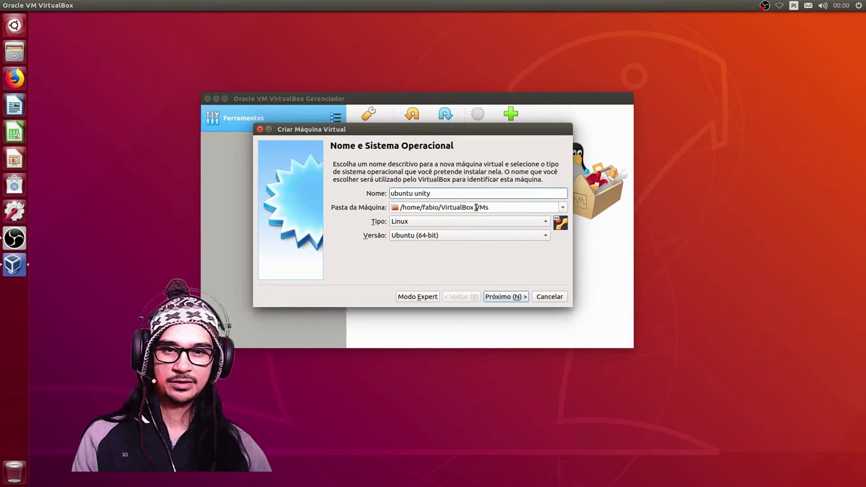
click(512, 301)
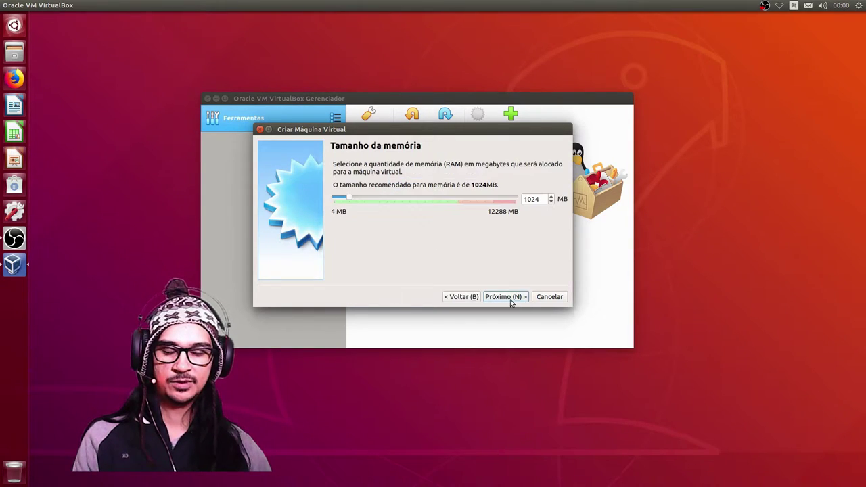
drag(347, 200, 398, 201)
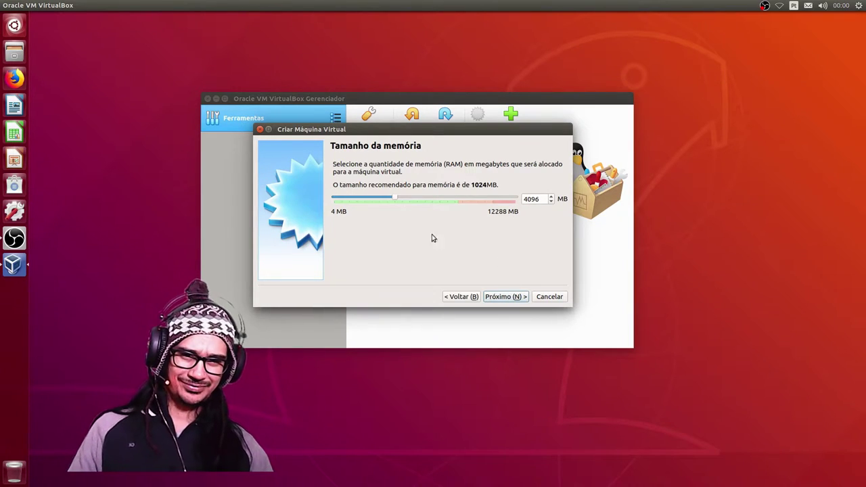
click(507, 298)
Step: Create a dynamically allocated 10,00 GB VDI hard disk to finish the VM
click(511, 297)
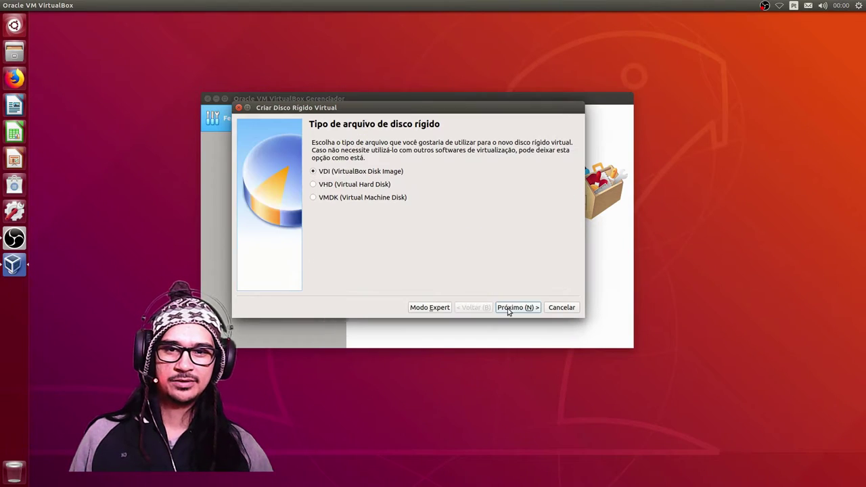
click(532, 309)
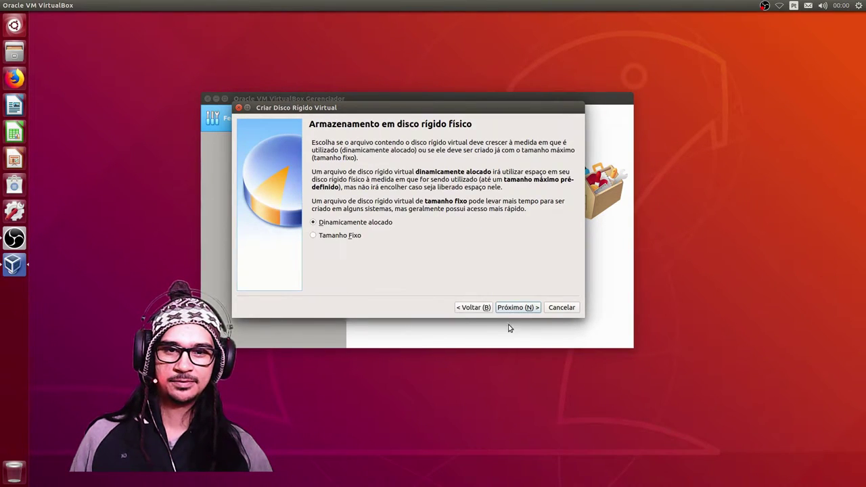
click(522, 308)
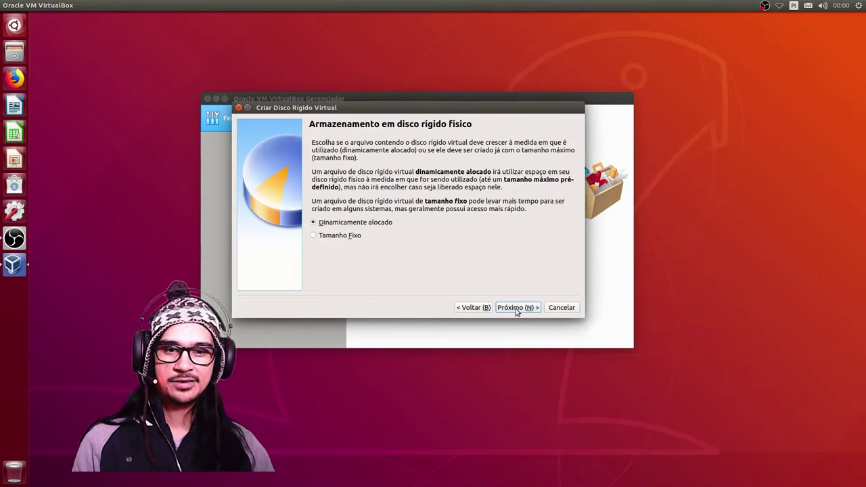
click(519, 311)
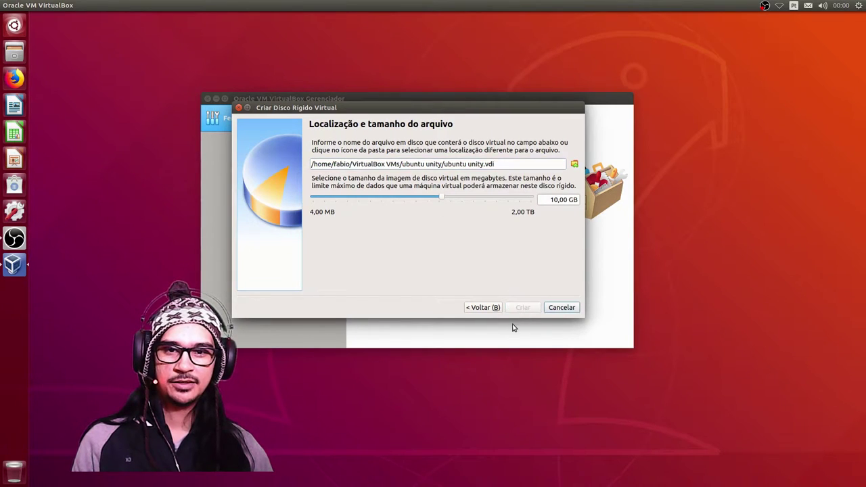
Step: In the ubuntu unity settings, assign 6 processors with PAE/NX enabled
click(380, 118)
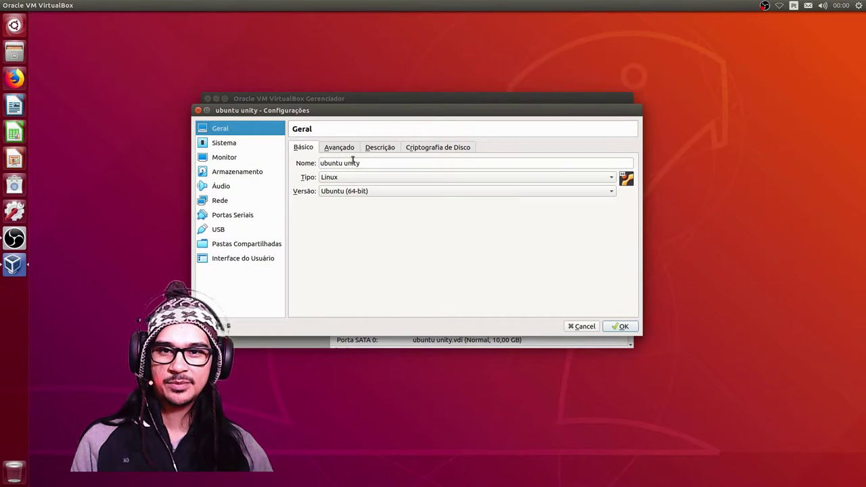
click(222, 143)
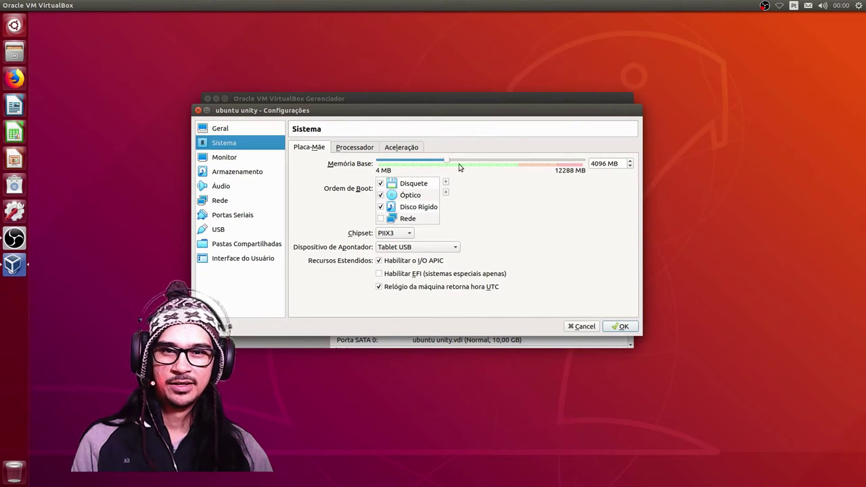
click(356, 149)
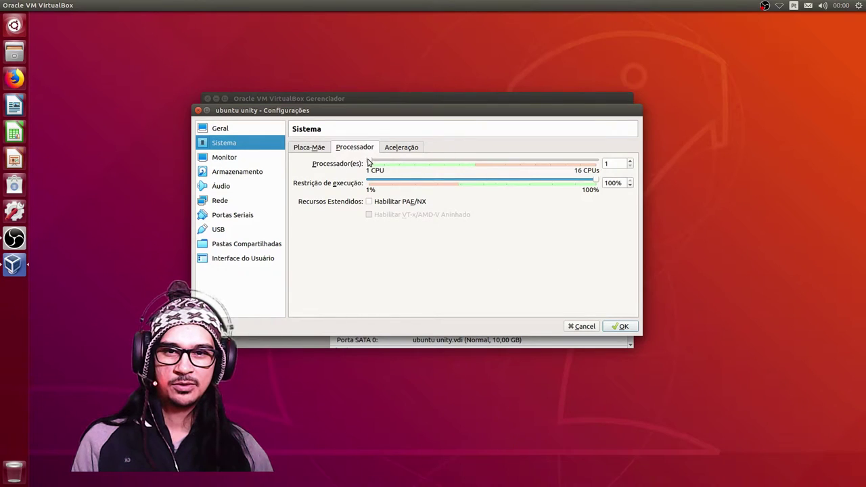
mouse_move(440, 164)
mouse_down()
mouse_move(508, 168)
mouse_move(433, 167)
mouse_move(440, 168)
mouse_up()
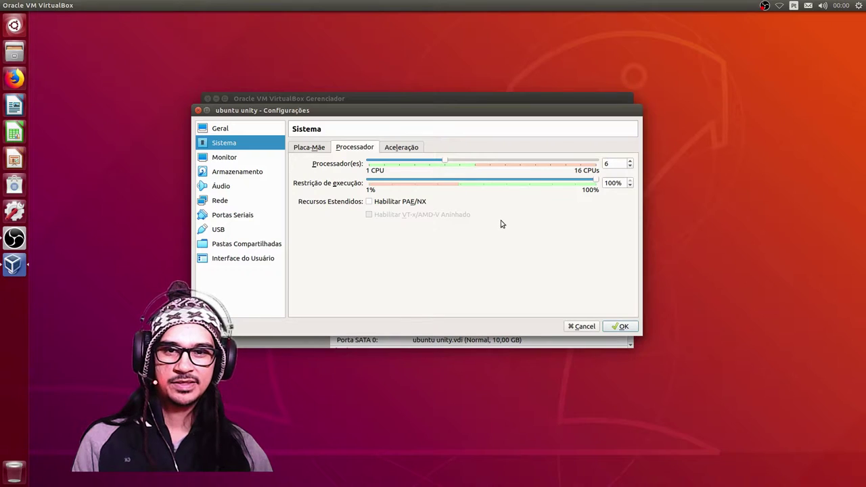
click(393, 147)
click(349, 149)
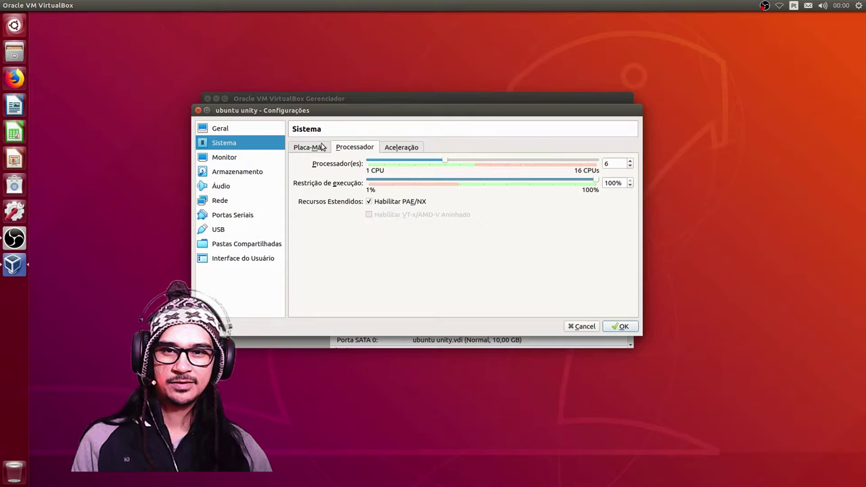
Step: Keep the PIIX3 chipset and Tablet USB pointing device, then glance at storage and audio
click(313, 147)
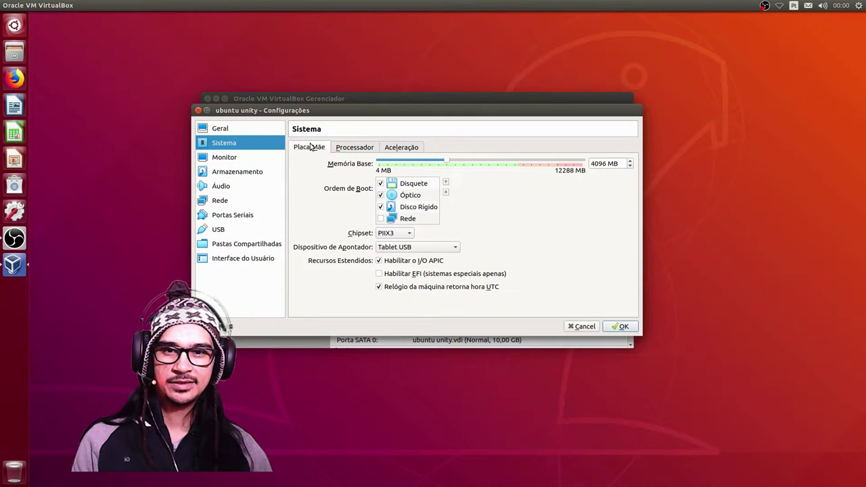
click(406, 234)
click(406, 234)
click(437, 247)
click(436, 247)
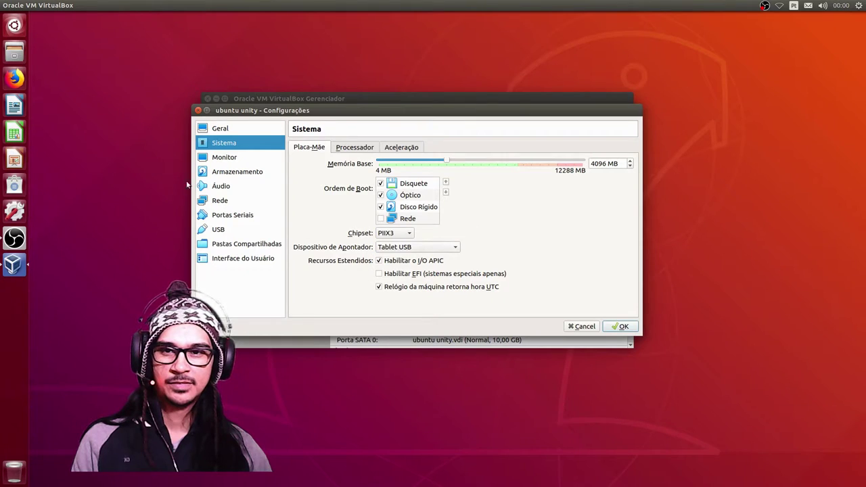
click(244, 174)
click(217, 187)
Step: Browse the network, USB, shared folders, serial ports, audio and storage pages, ending on Display
click(217, 203)
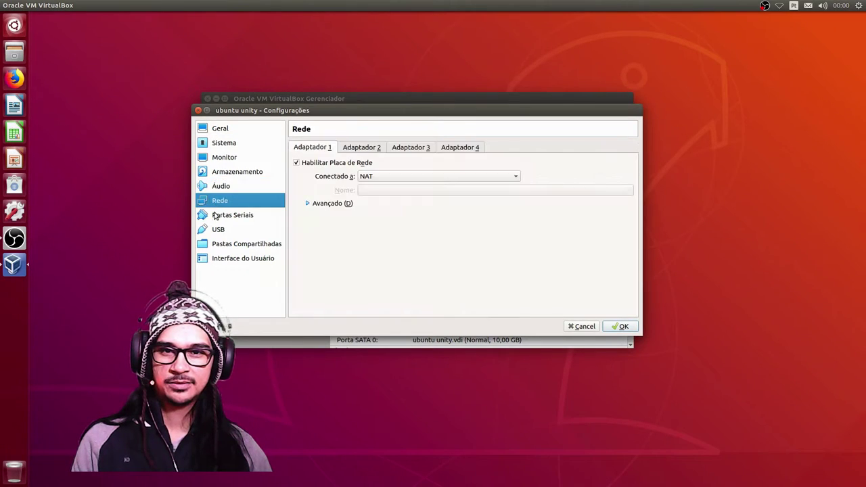
click(215, 230)
click(218, 247)
click(223, 214)
click(223, 188)
click(224, 174)
click(229, 156)
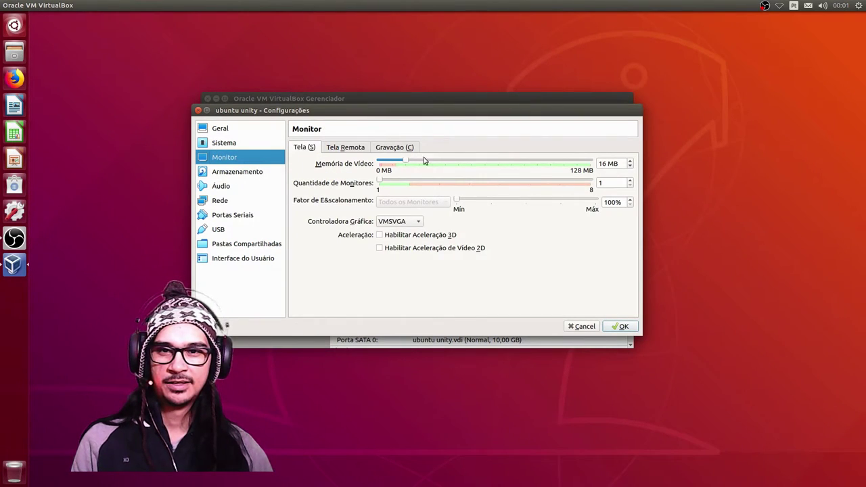
Step: Set video memory to 128 MB and enable 3D acceleration, leaving 2D acceleration off
click(402, 148)
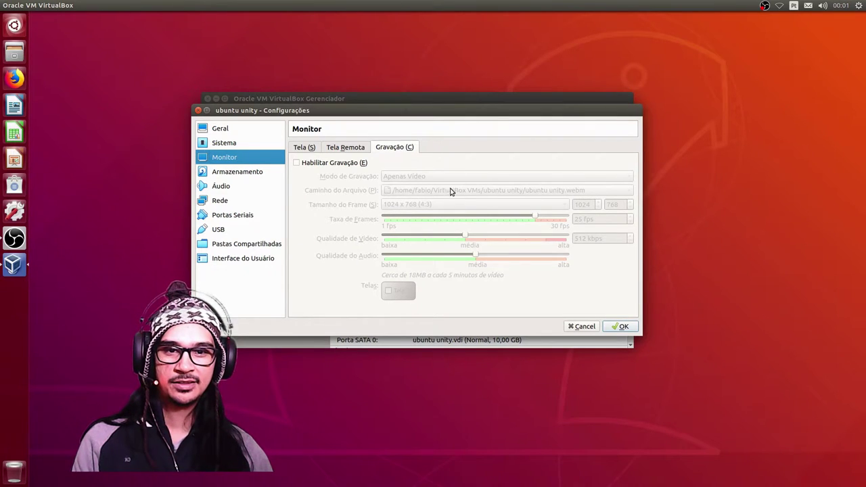
click(304, 148)
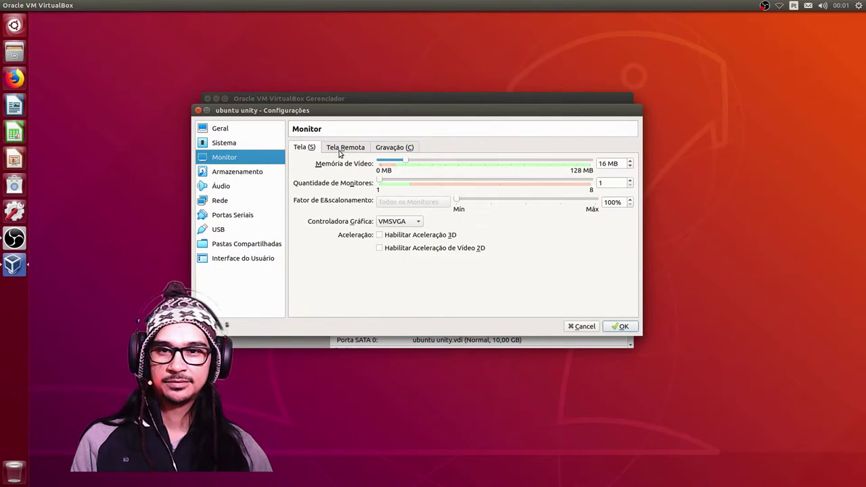
drag(406, 162, 608, 166)
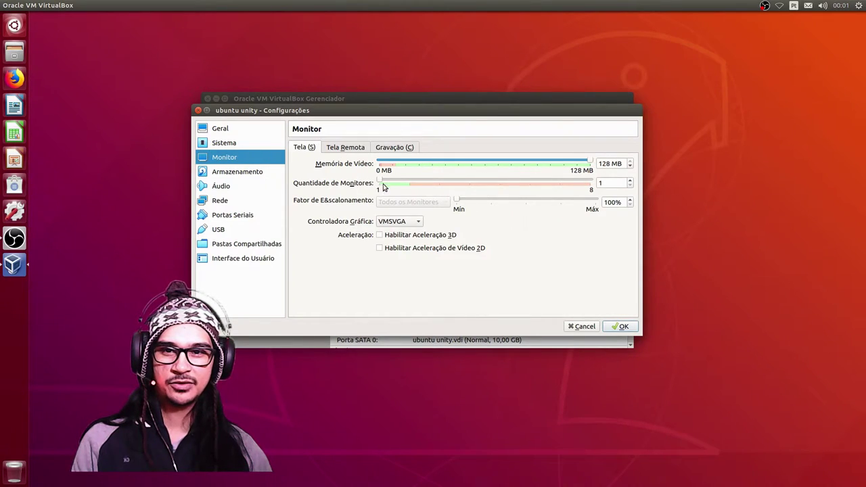
click(379, 235)
click(380, 248)
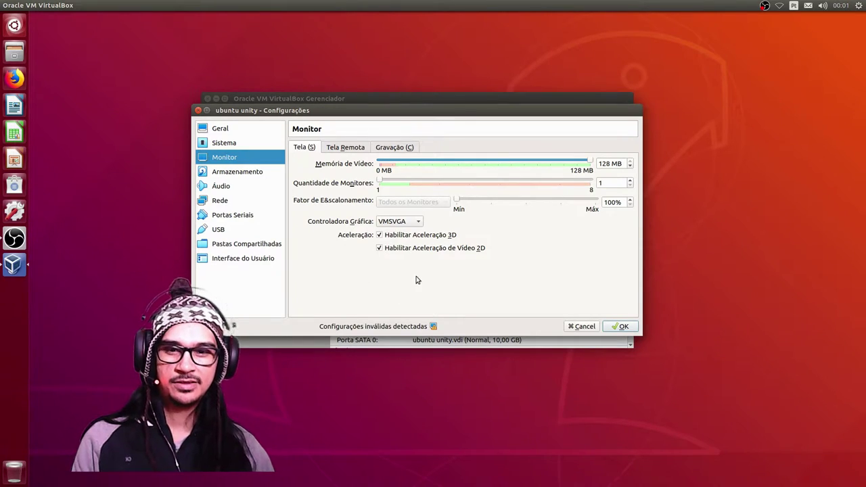
mouse_move(433, 328)
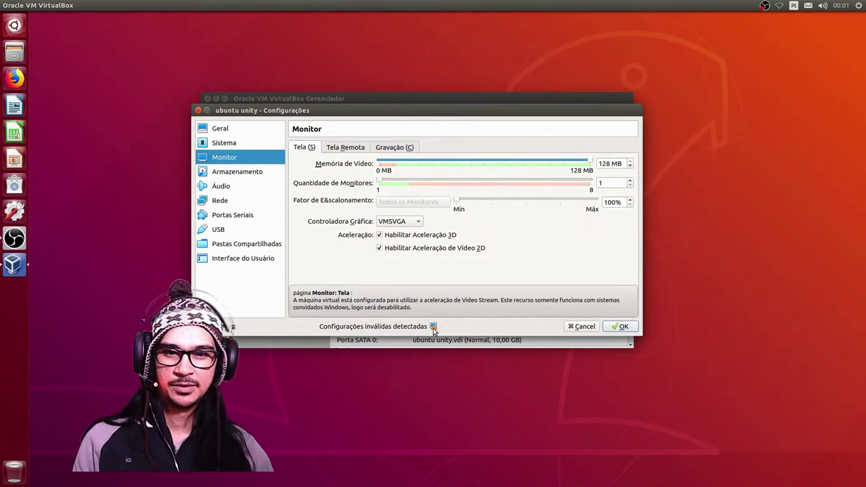
click(380, 248)
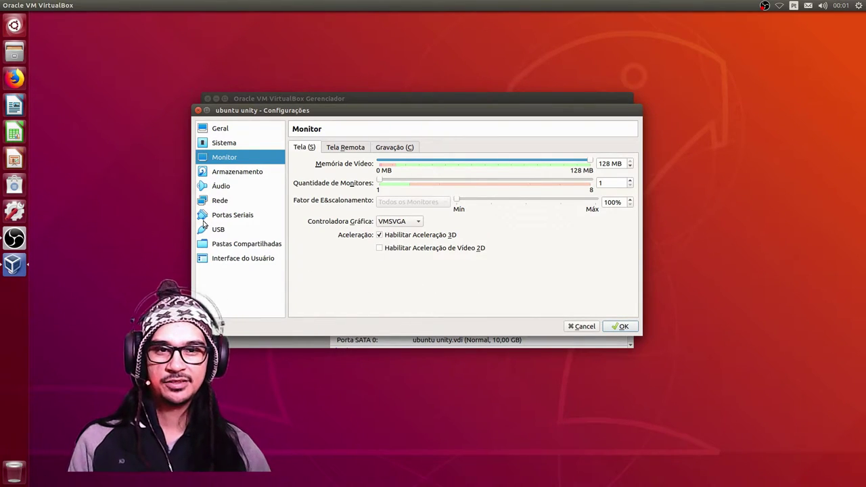
click(226, 173)
Step: Load Downloads/mini.iso into the empty IDE optical drive and save the settings with OK
click(335, 169)
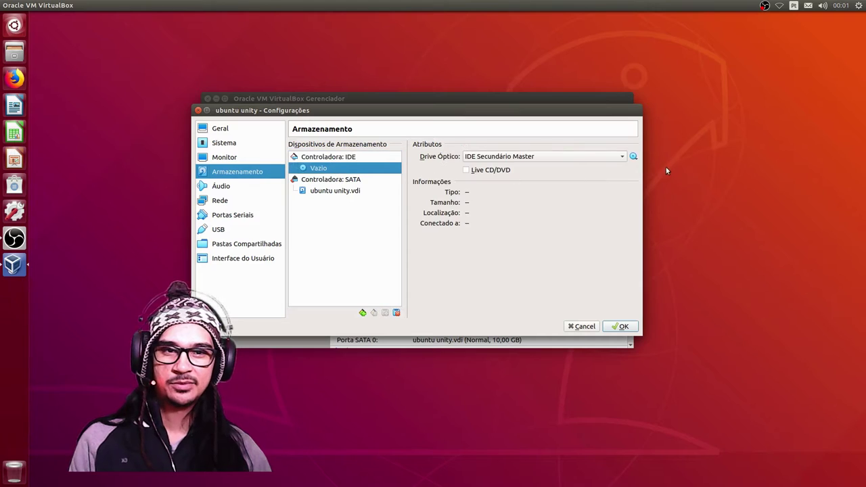
click(633, 157)
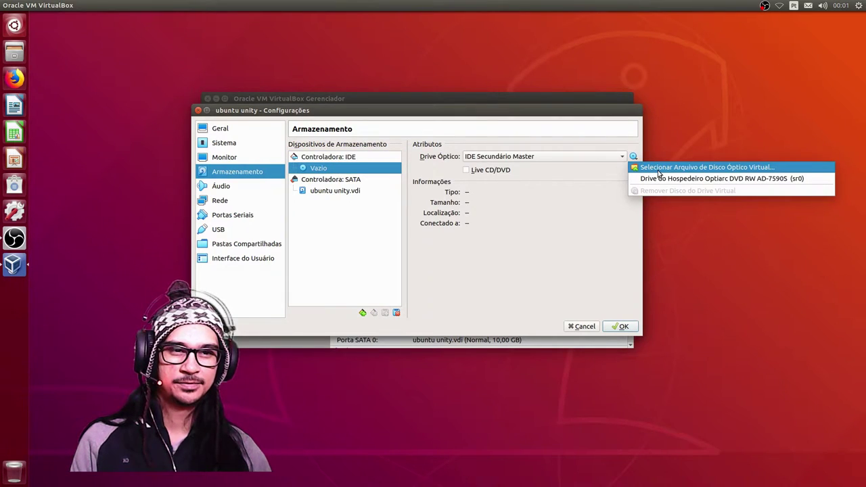
click(659, 168)
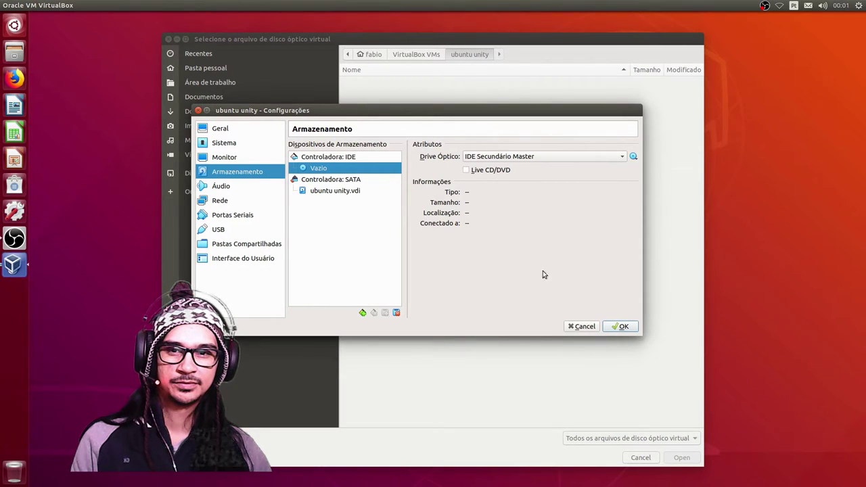
click(654, 93)
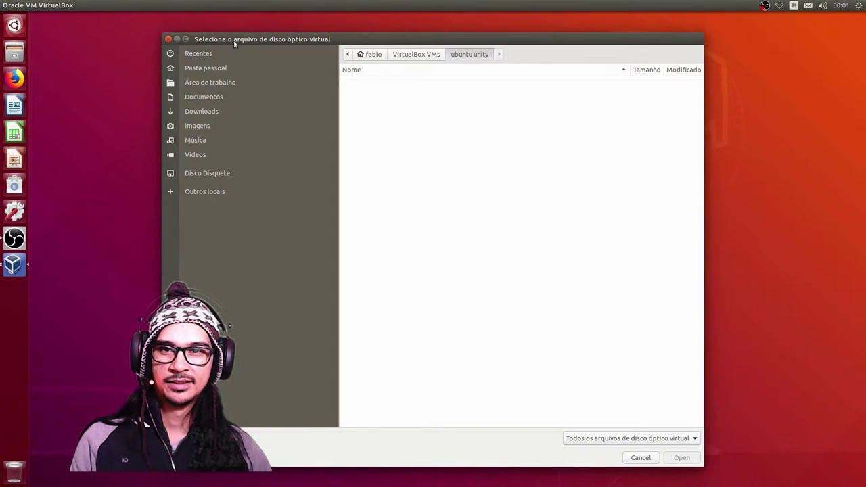
click(169, 40)
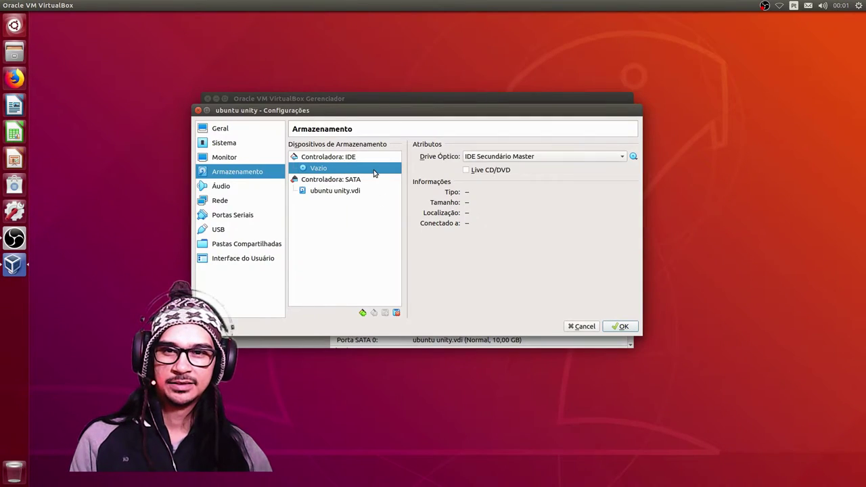
click(633, 156)
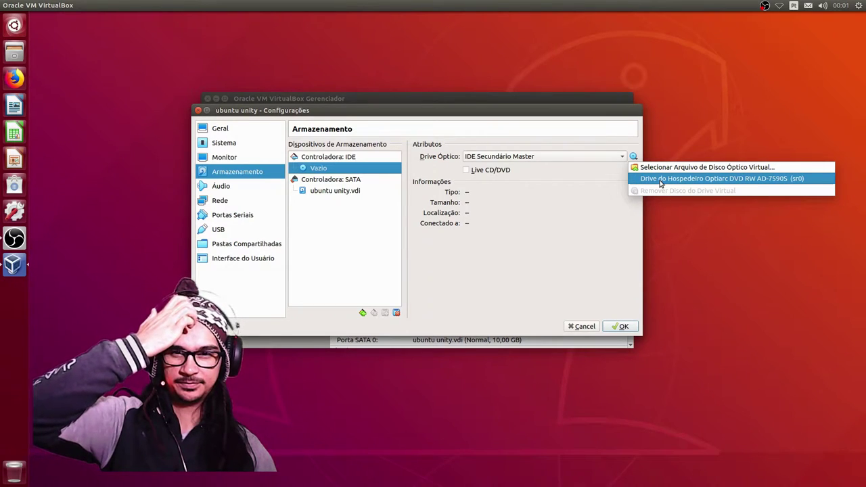
click(662, 167)
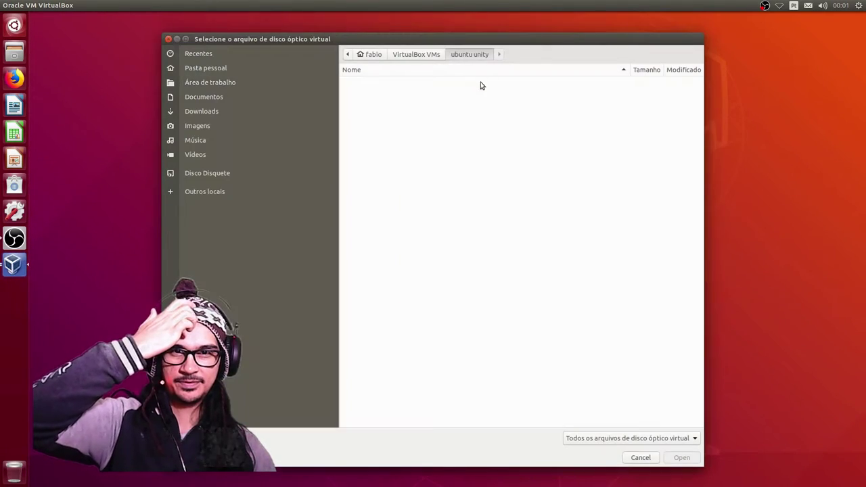
click(202, 111)
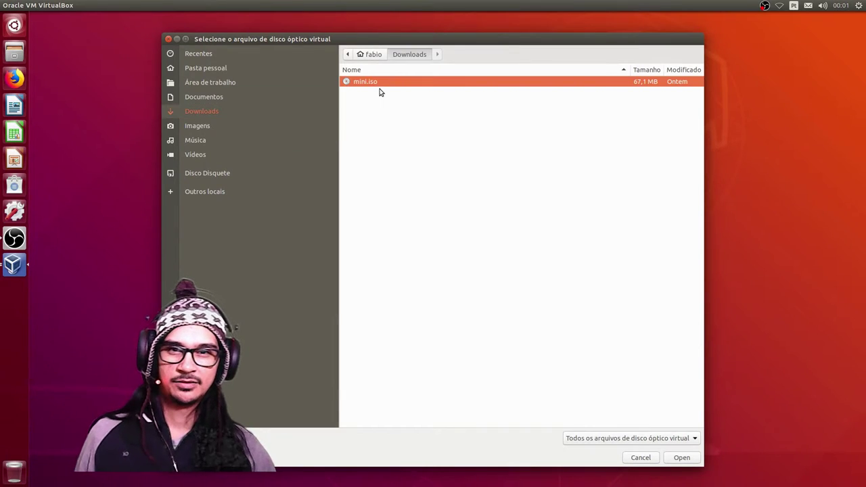
double_click(382, 81)
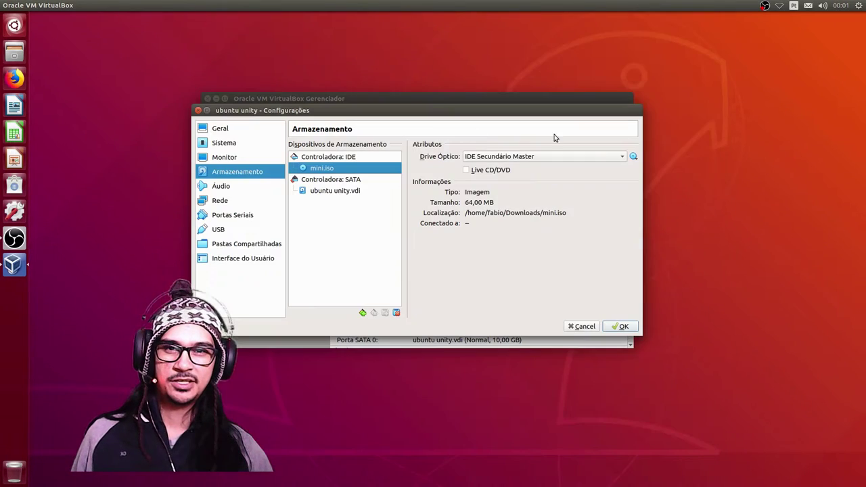
click(620, 326)
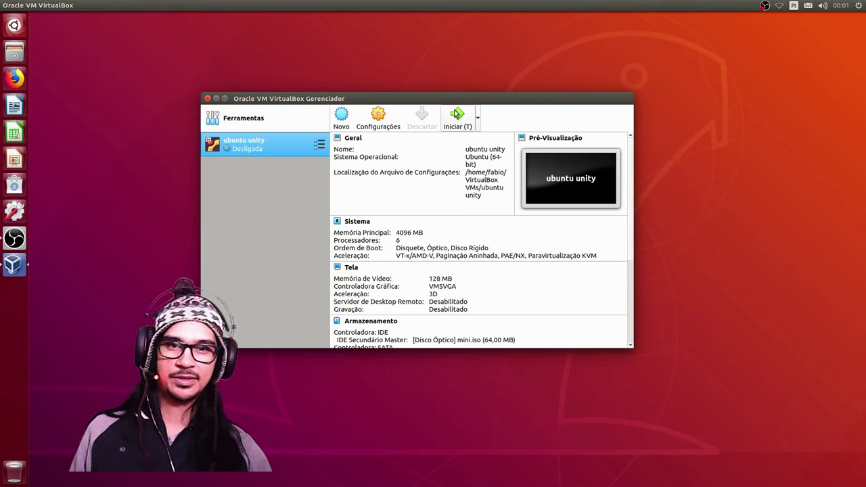
Step: Start the ubuntu unity VM, capture input, and drop from the boot menu to a prompt
key(Return)
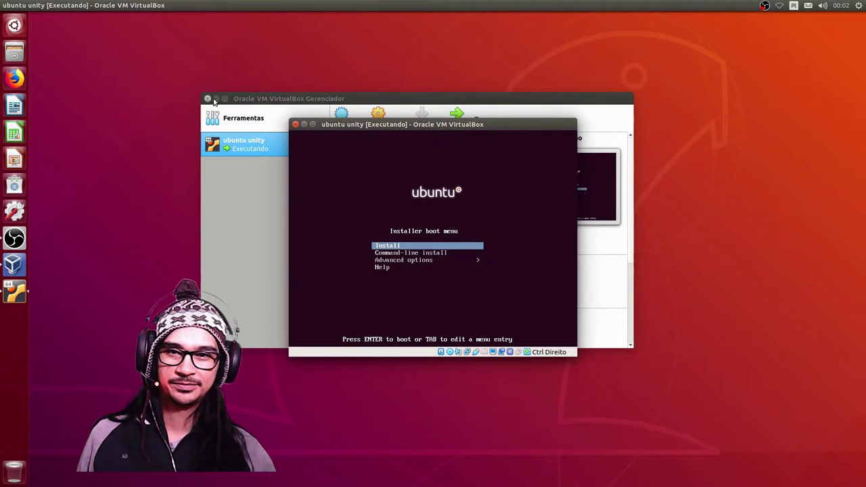
click(391, 152)
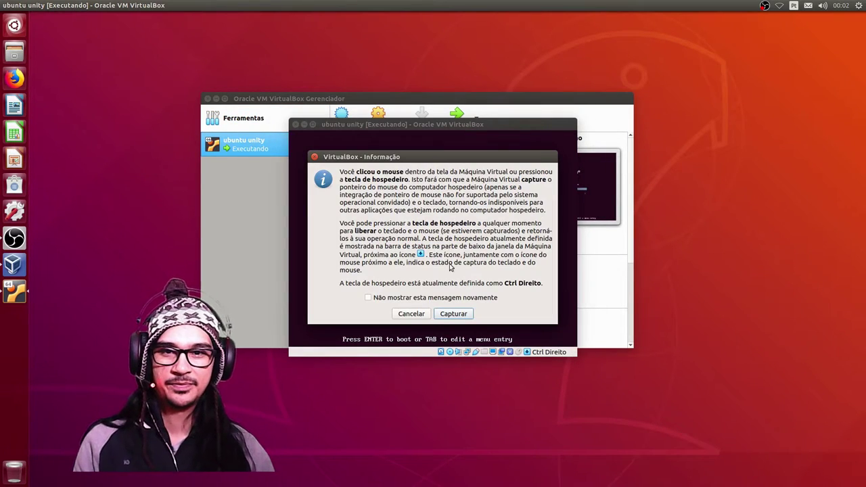
click(451, 313)
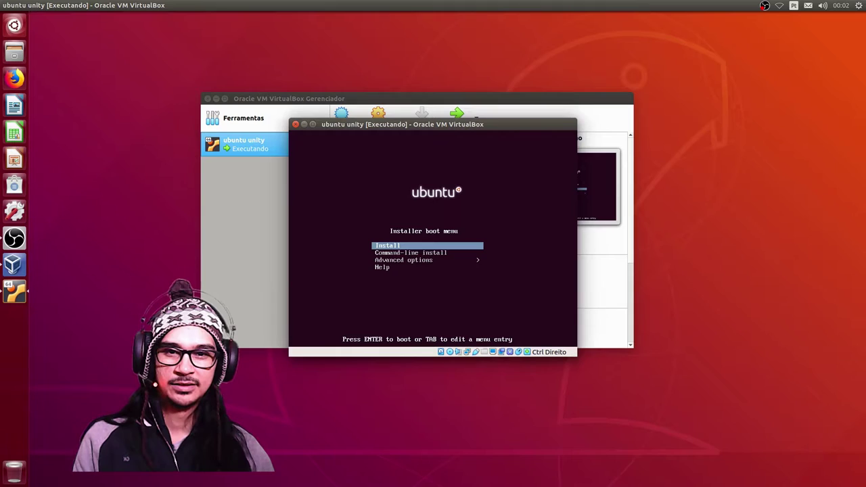
key(Escape)
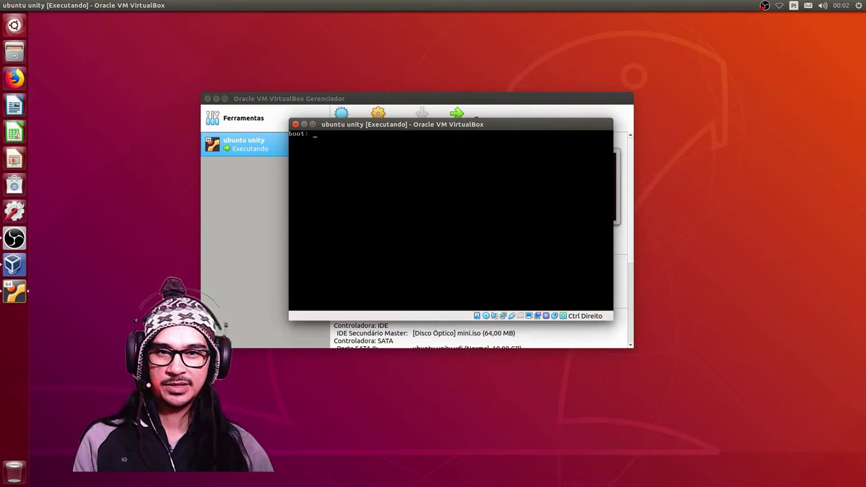
Step: Power off the VM from its window and start it again
key(Control_R)
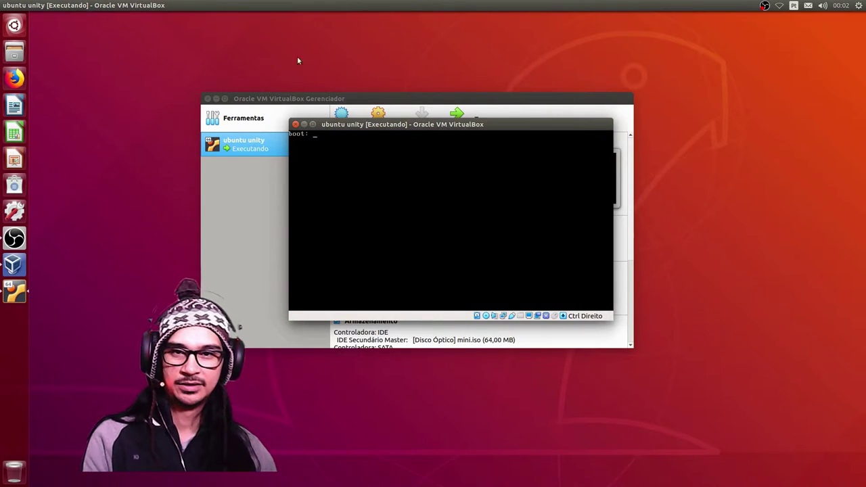
click(295, 124)
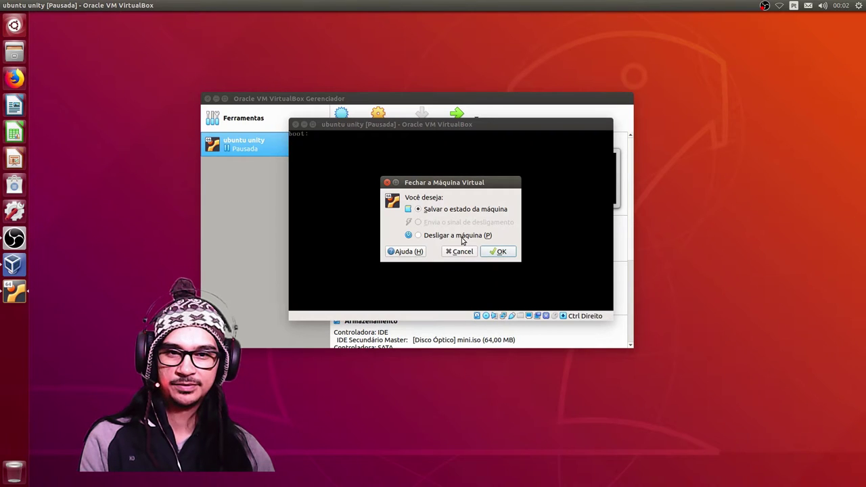
click(496, 253)
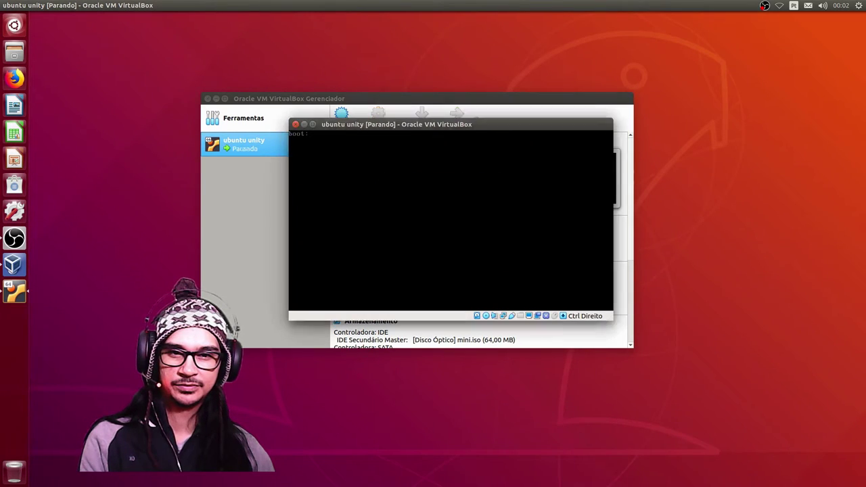
drag(334, 95, 261, 49)
click(384, 71)
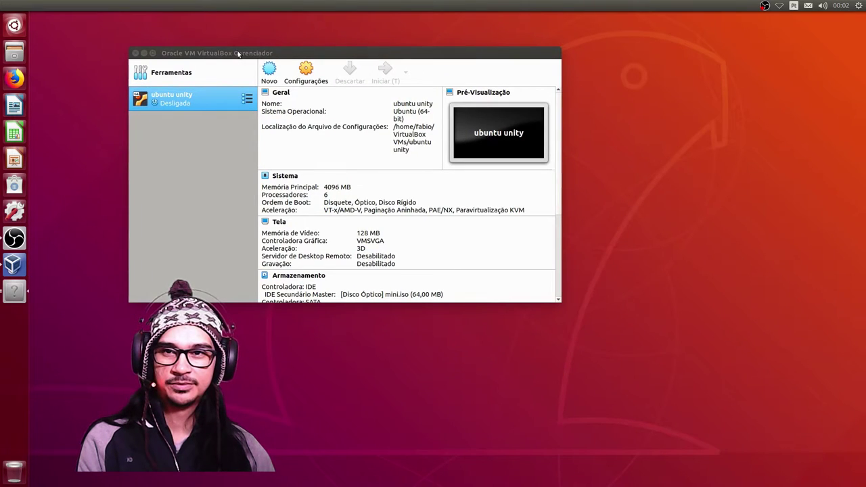
Step: Maximize the VM window, capture input, and boot the Install entry to the language list
key(ctrl+super+Down)
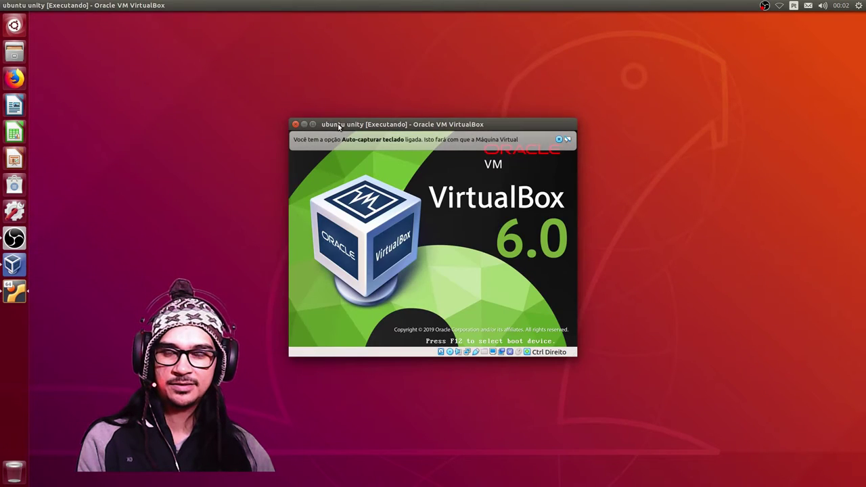
double_click(401, 125)
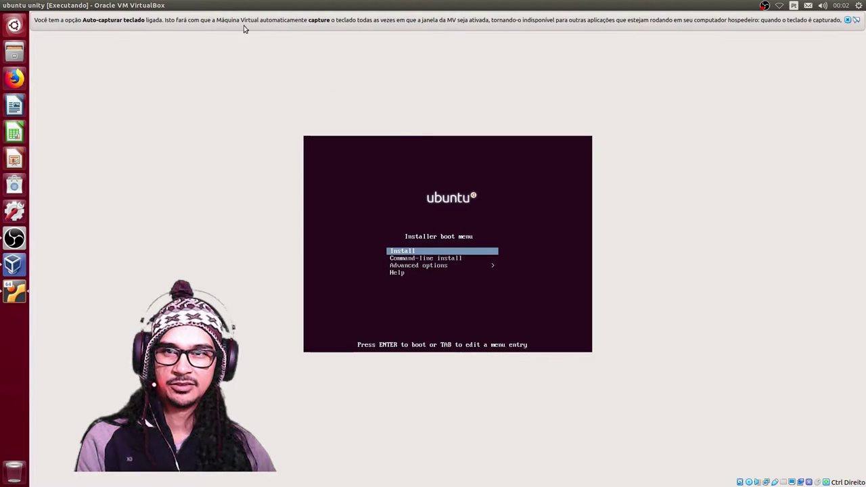
click(856, 21)
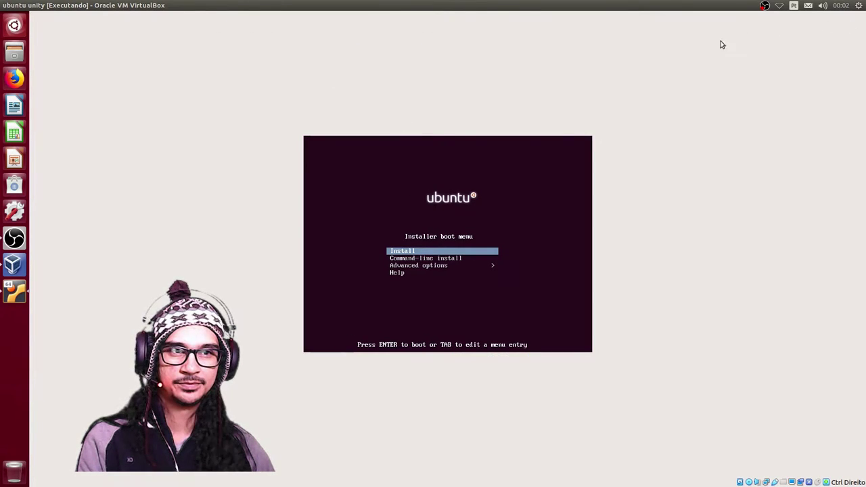
click(432, 255)
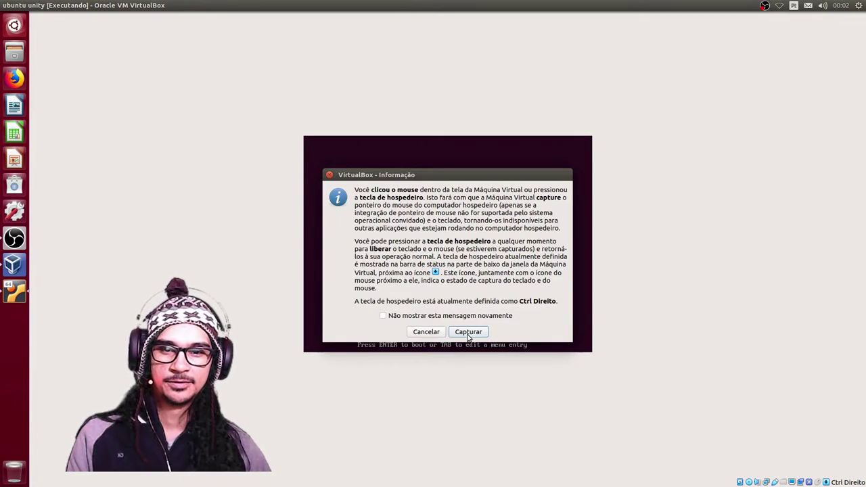
click(468, 332)
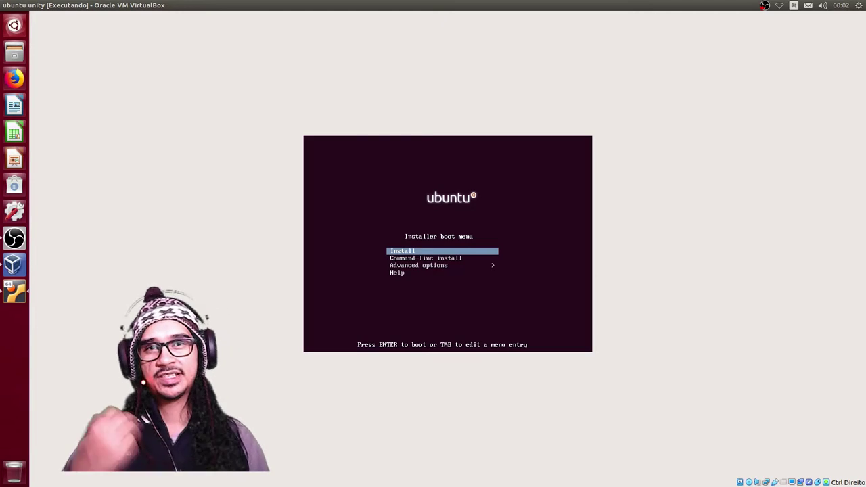
key(Return)
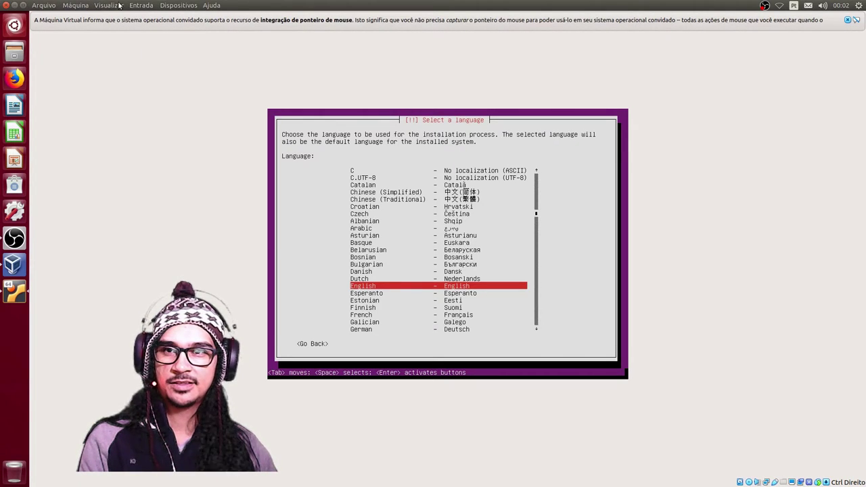
Step: Switch the VM display to Scaled Mode and enlarge the window to nearly fill the desktop
click(115, 5)
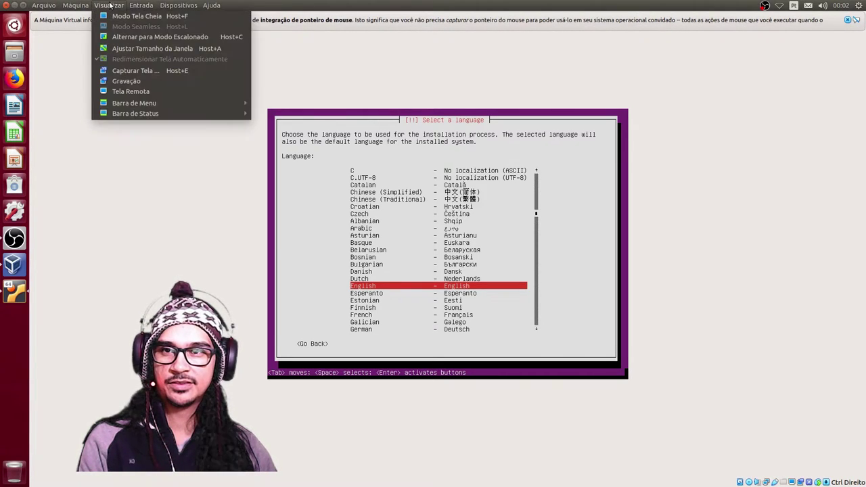
click(124, 38)
click(470, 308)
drag(302, 144, 108, 17)
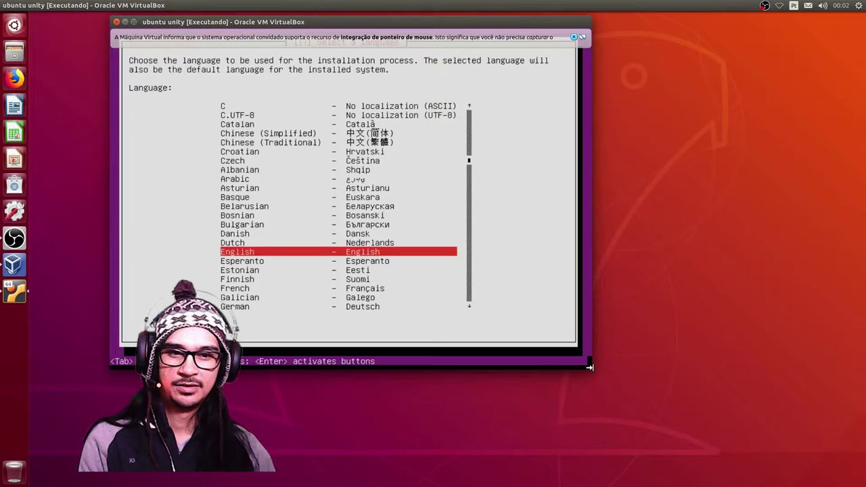
drag(590, 369, 856, 368)
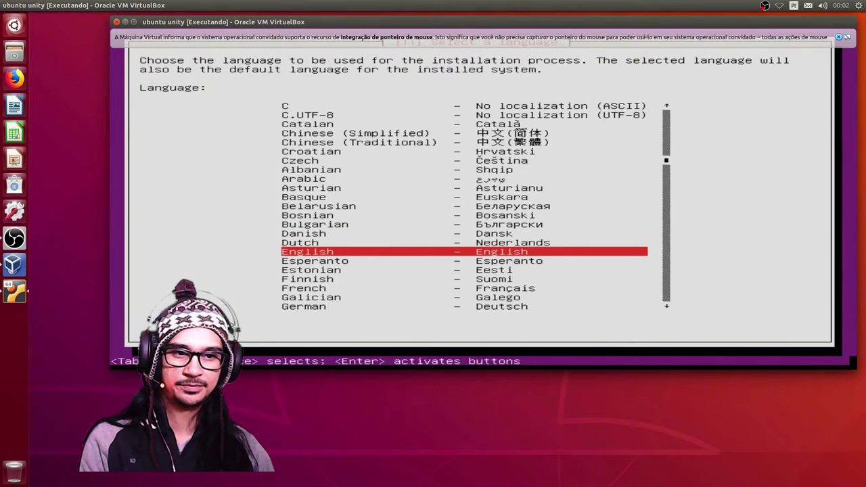
drag(777, 368, 778, 483)
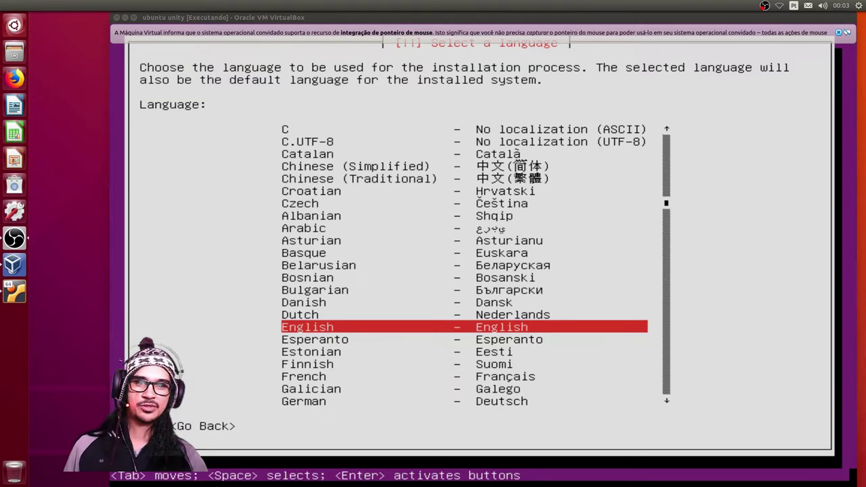
Step: Choose Portuguese (Brazil) as the installer language and Brasil as the location
key(alt+Tab)
key(p)
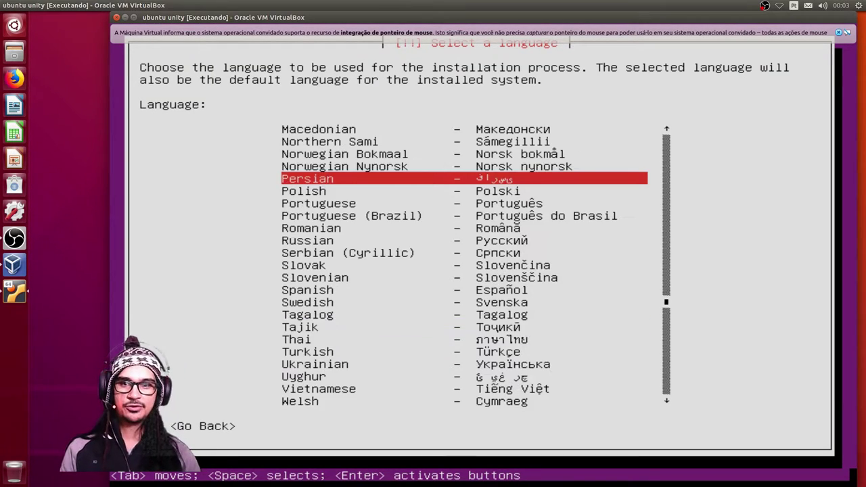
key(Down)
key(Down)
key(Down)
key(Return)
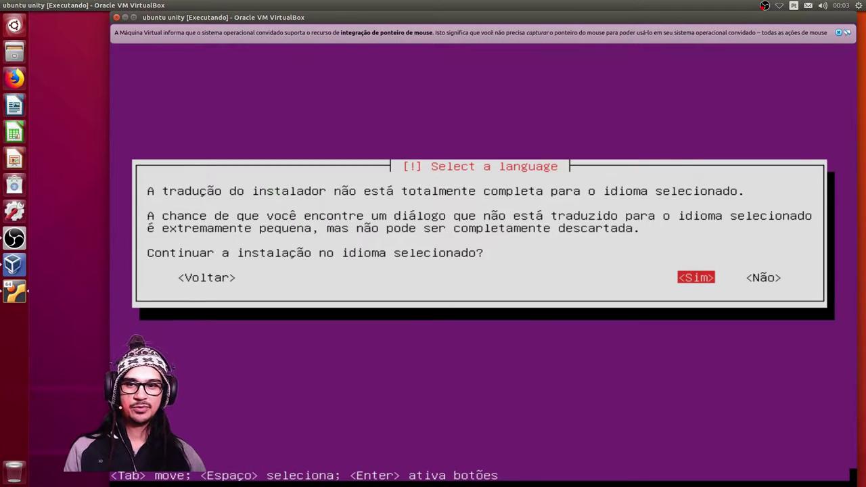
key(Return)
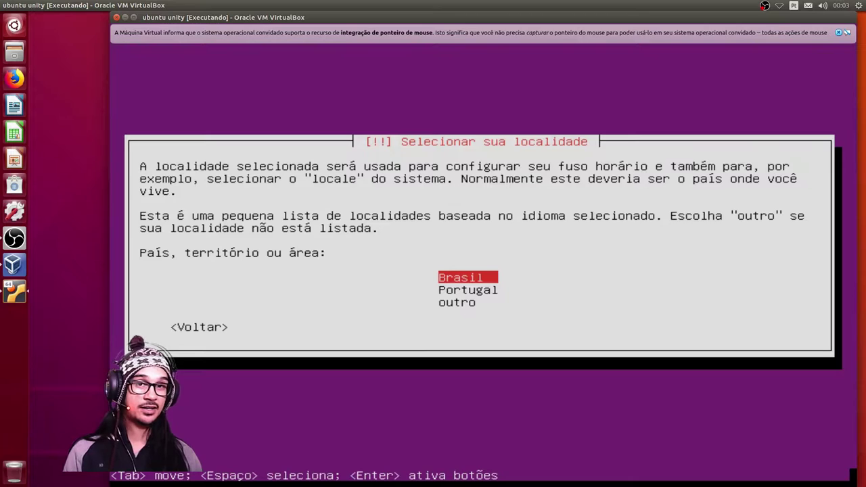
key(Return)
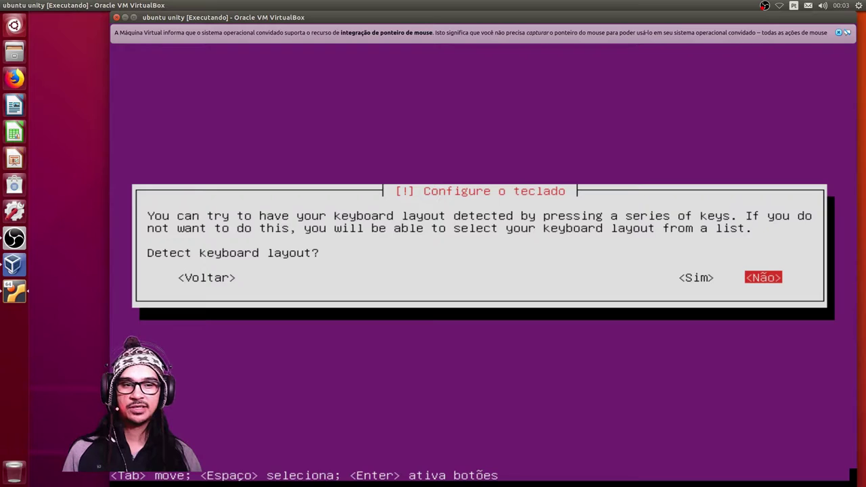
Step: Skip keyboard auto-detection and pick Portuguese (Brazil) as the keyboard country
key(Return)
key(Up)
key(Down)
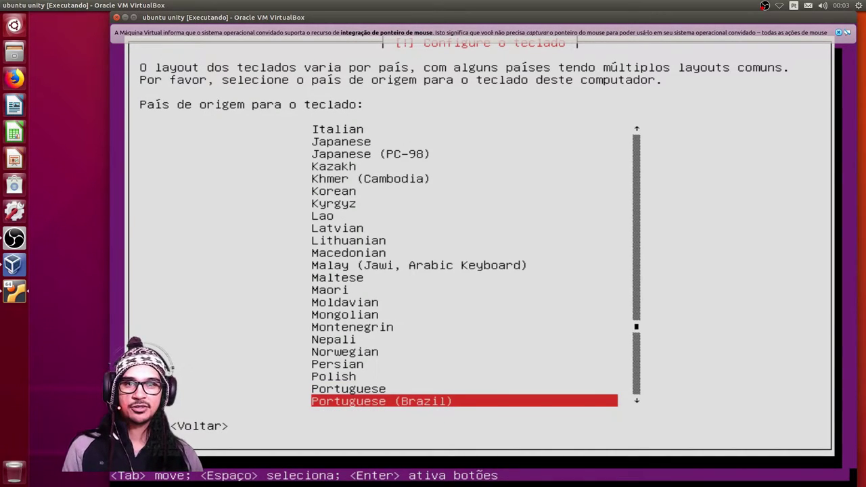
key(Return)
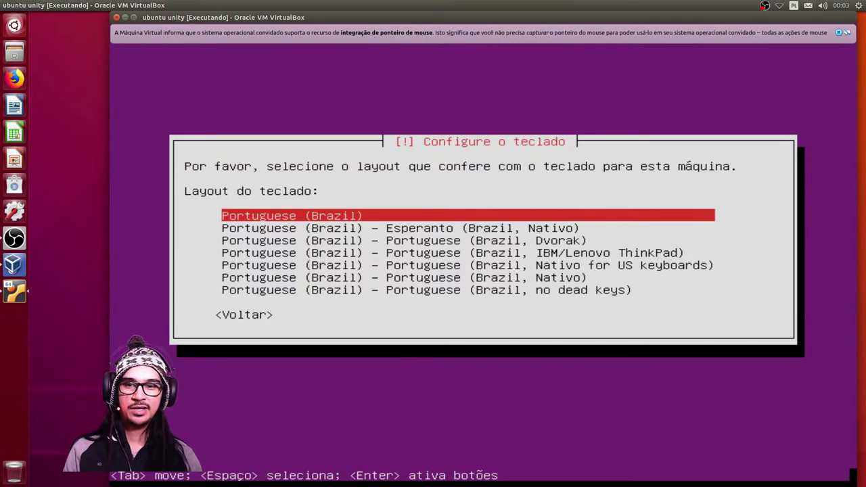
Step: Accept the plain Portuguese (Brazil) keyboard layout
key(Return)
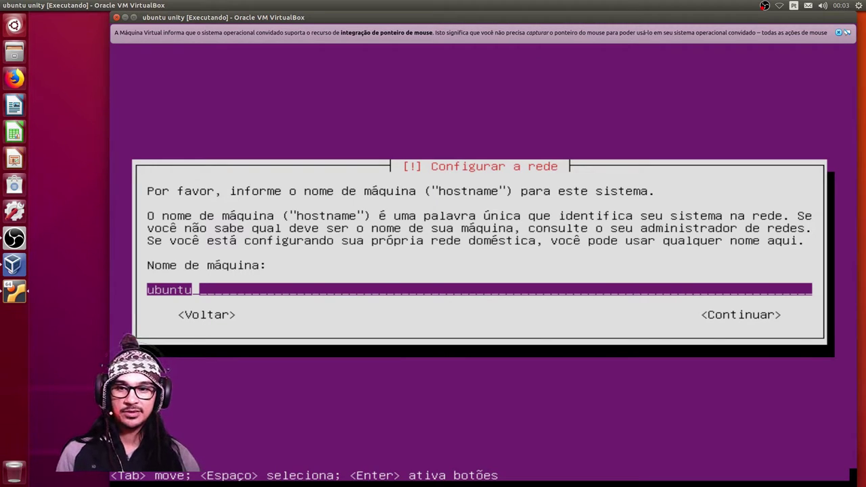
Step: Append '-unity' to make the hostname ubuntu-unity and confirm it
text(-unity)
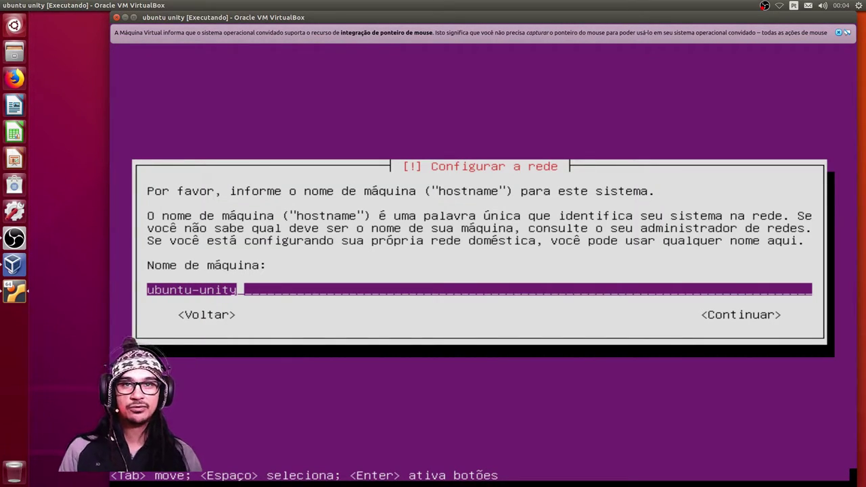
key(Left)
key(Left)
key(Left)
key(Left)
key(Left)
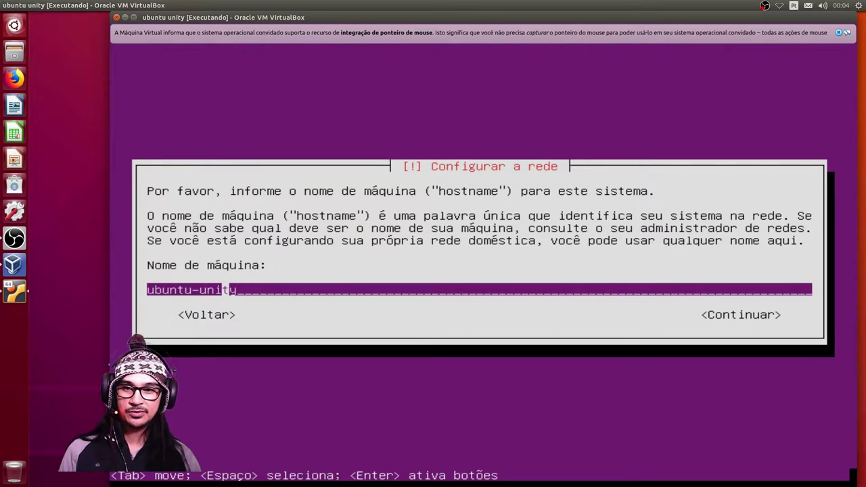
key(Right)
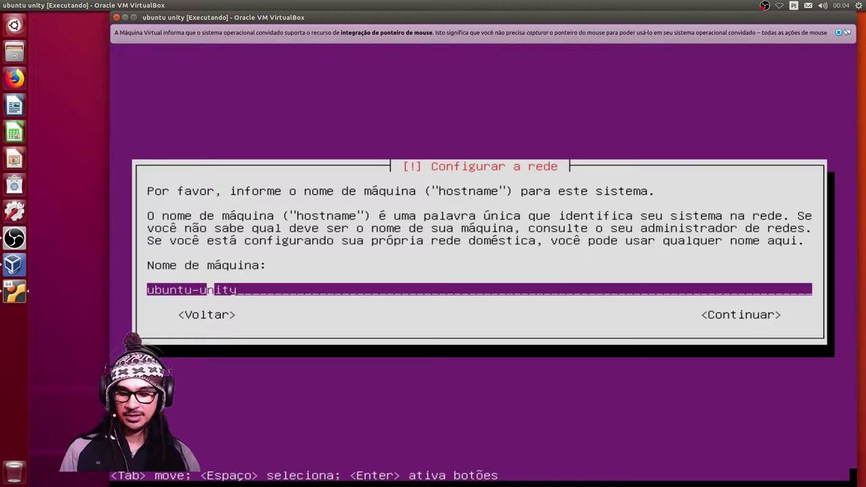
key(Right)
key(Right)
key(Right)
key(Right)
key(Tab)
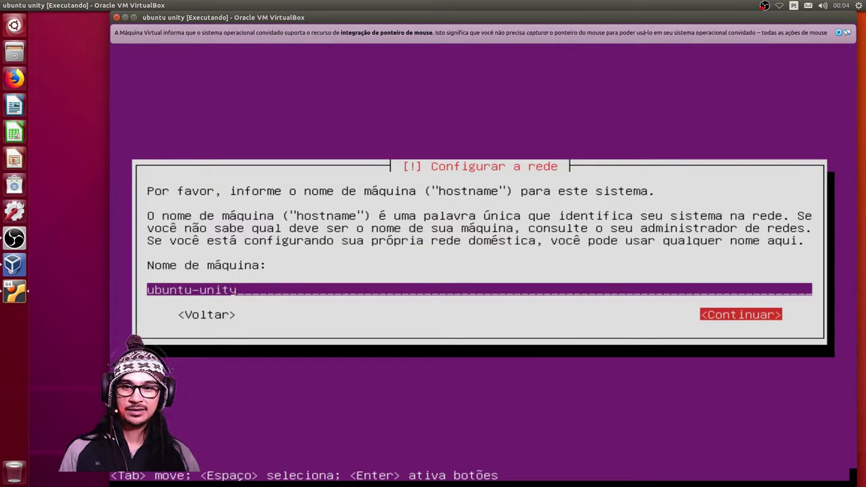
key(Tab)
key(Tab)
key(Tab)
key(Tab)
key(Tab)
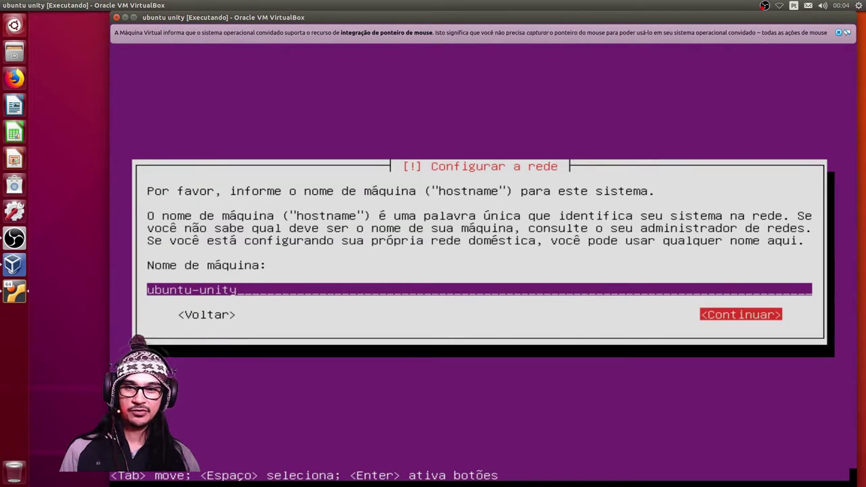
key(Tab)
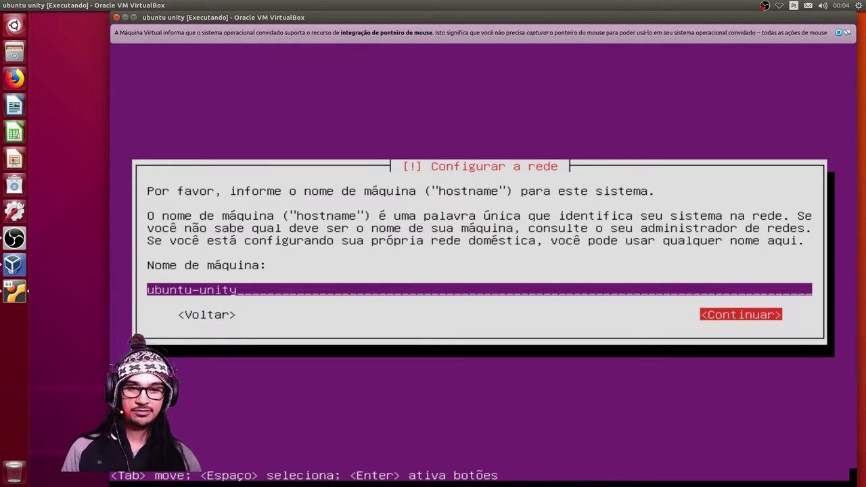
key(Return)
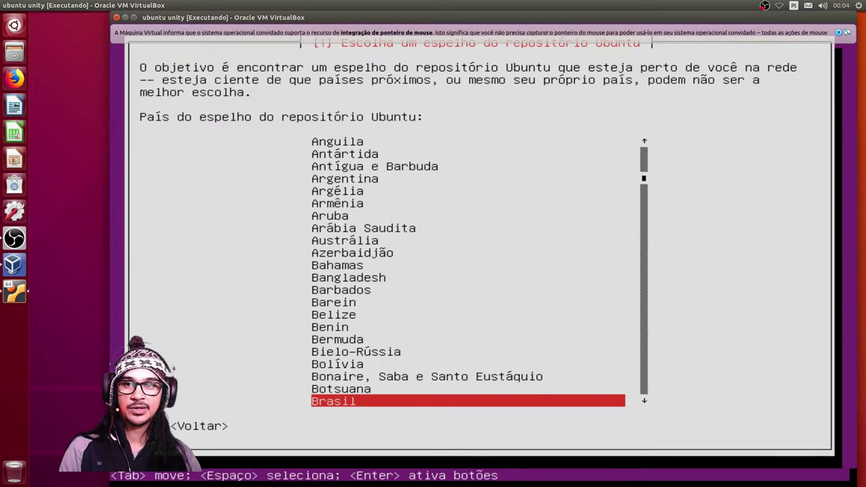
Step: Dismiss the mouse-integration notice and use the br.archive.ubuntu.com mirror in Brasil with no HTTP proxy
click(846, 32)
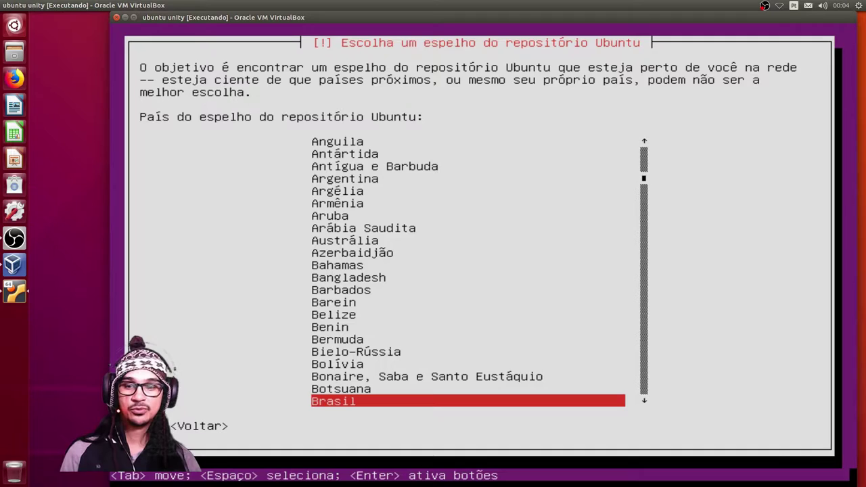
key(Return)
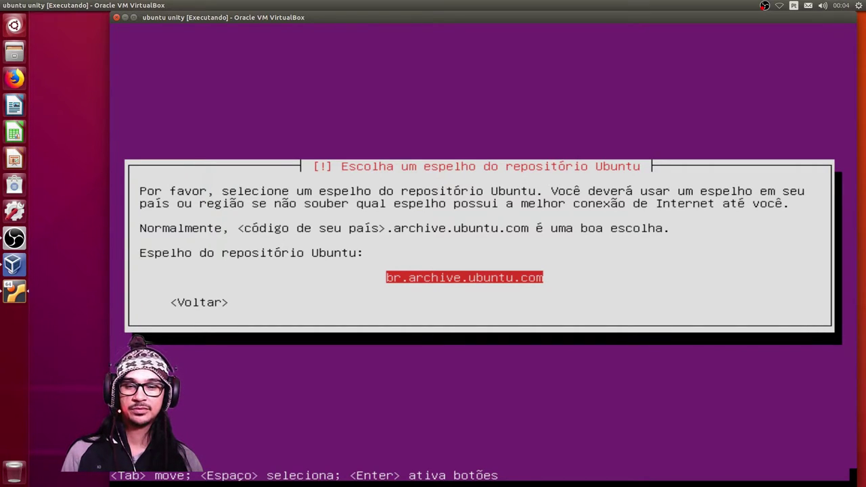
key(Return)
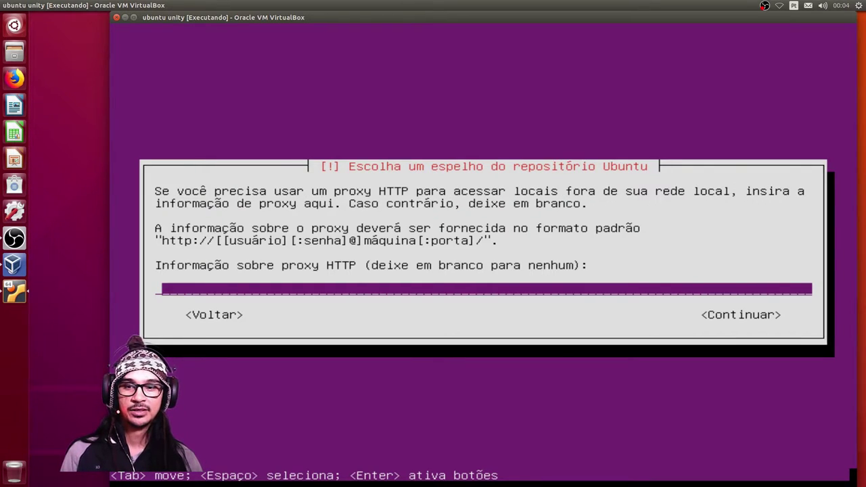
key(Tab)
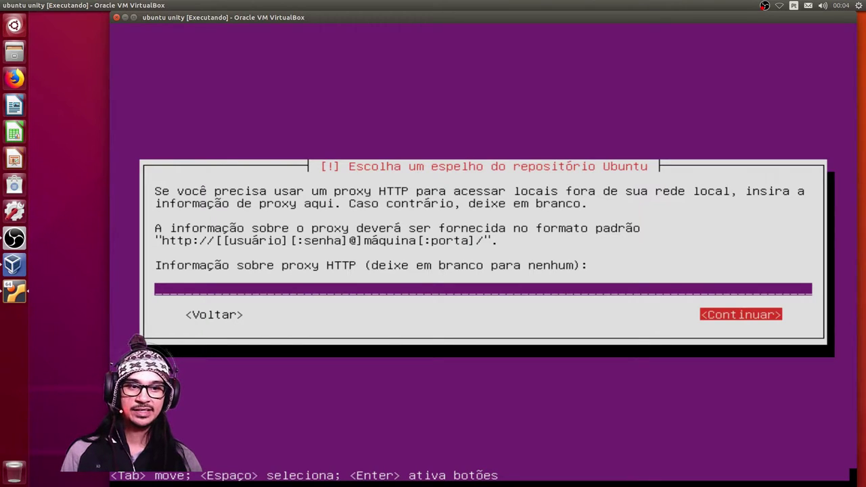
key(Return)
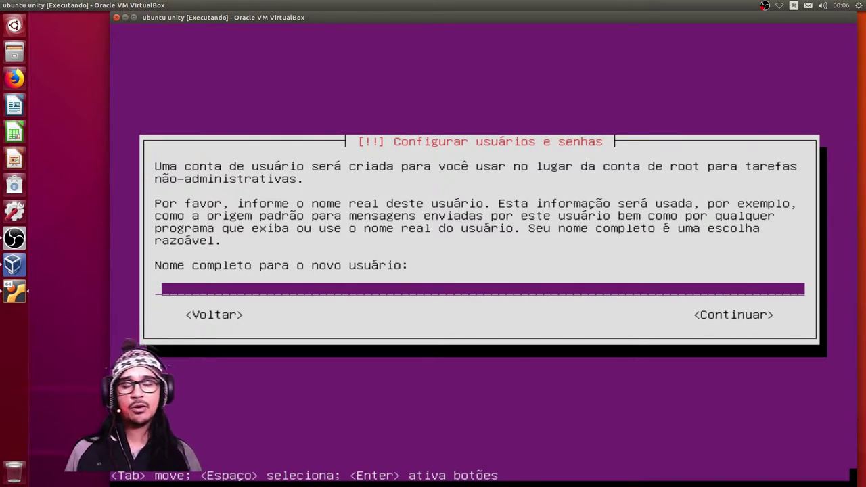
Step: Enter the new user's full name and accept the suggested username
text(fabio)
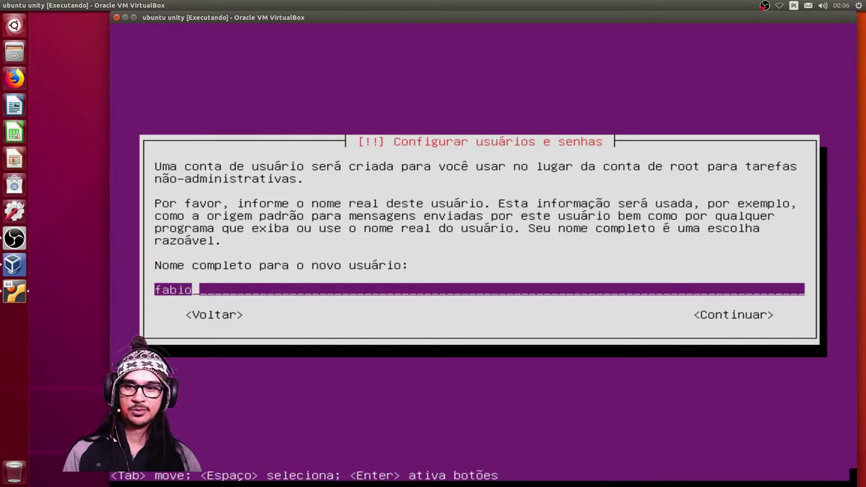
text( carneiro)
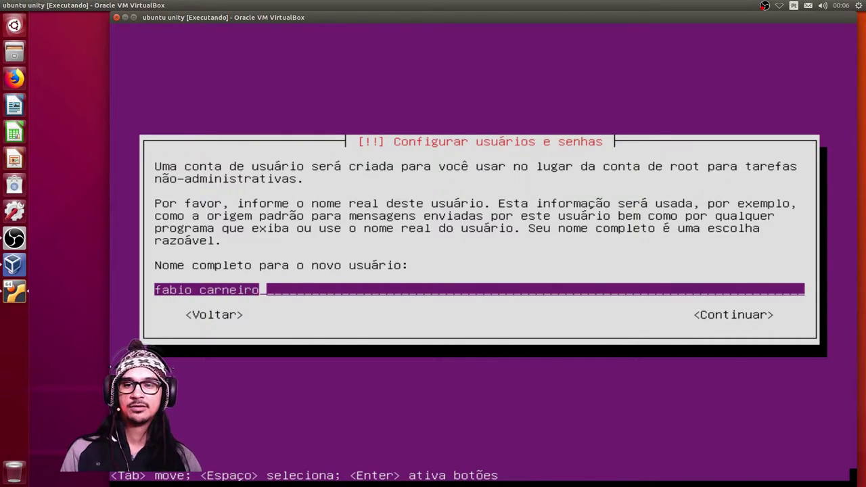
key(Tab)
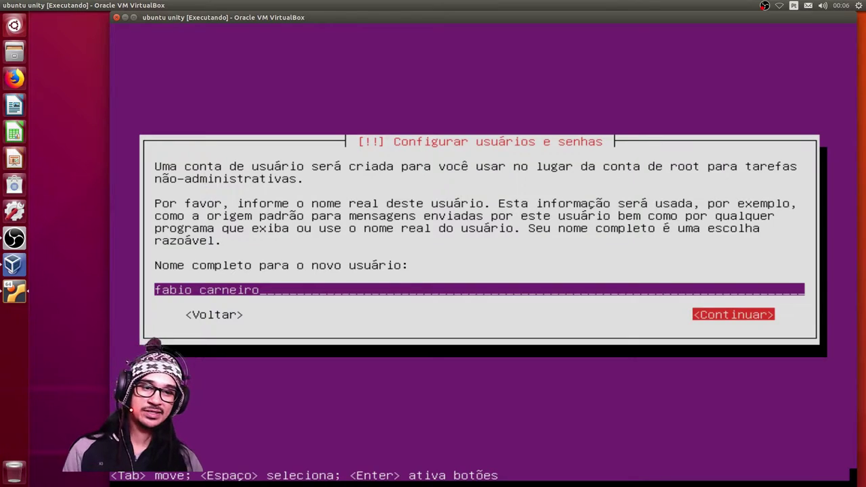
key(Return)
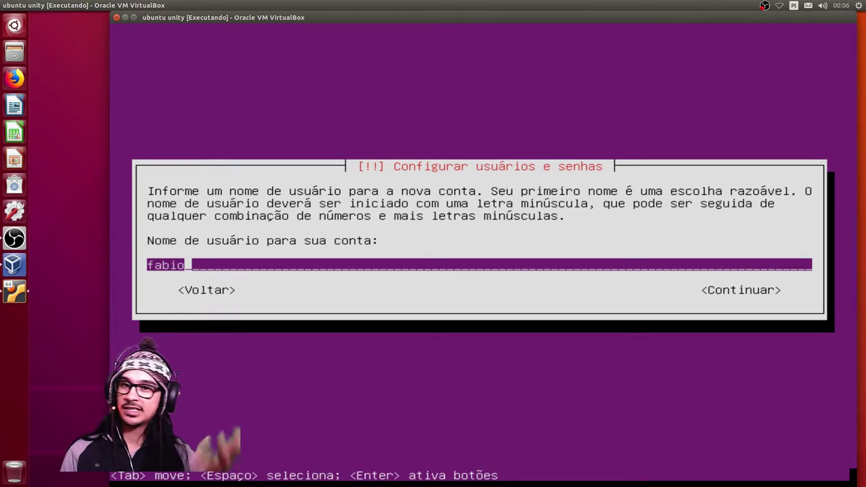
key(Tab)
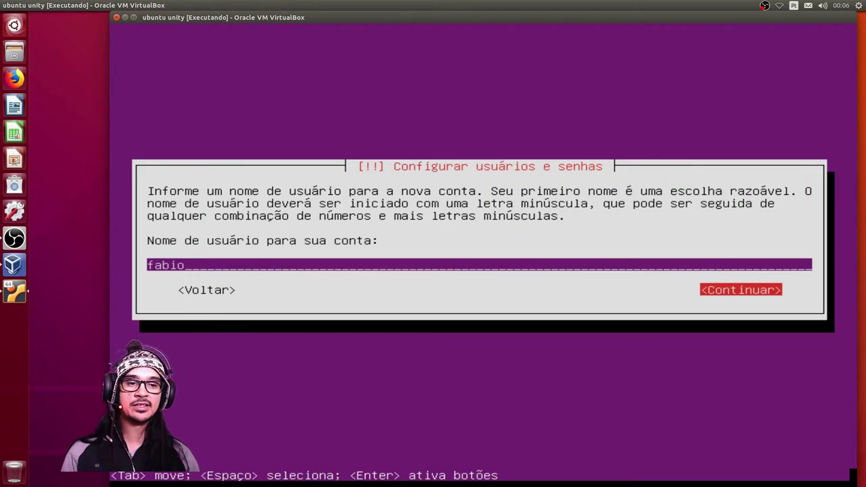
key(Return)
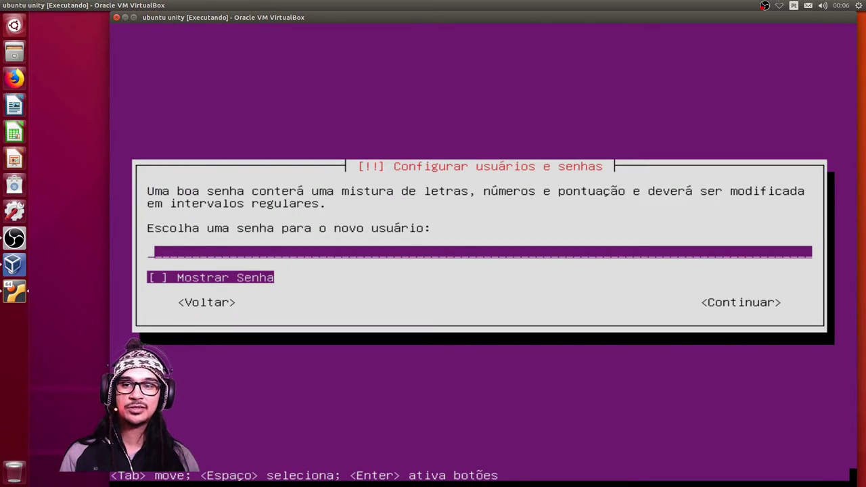
Step: Type the new user's password, checking it via show-password, then retype and submit it
text(***)
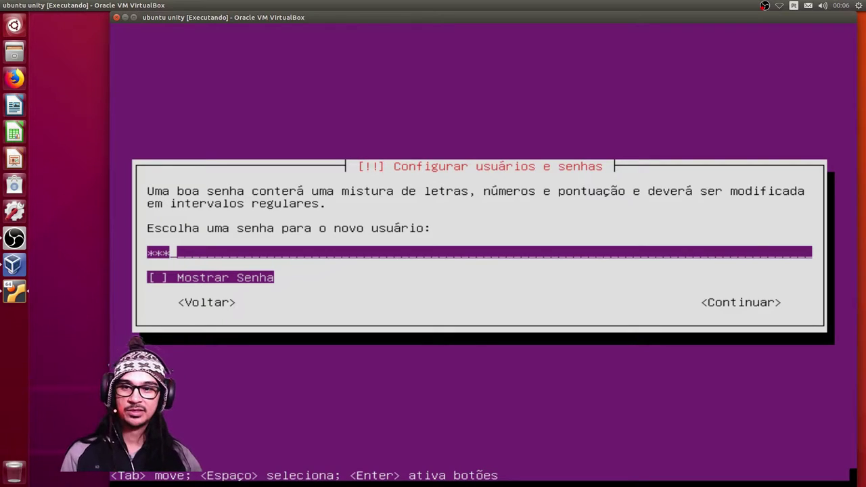
text(***)
key(Tab)
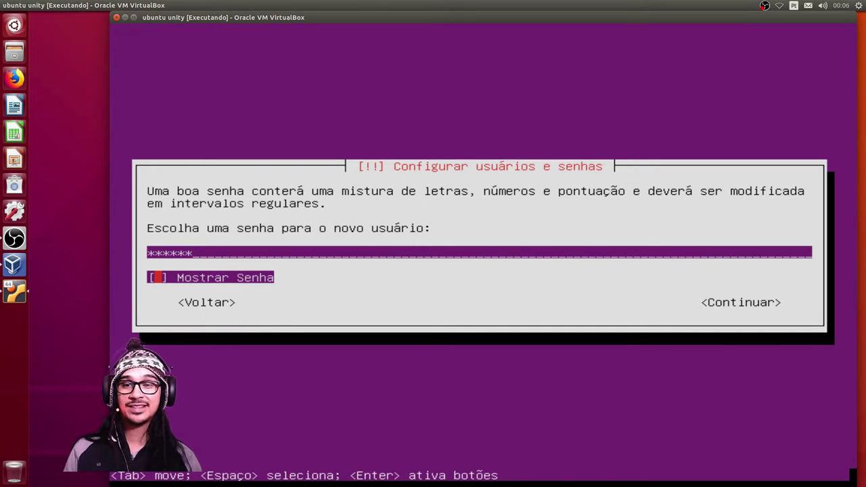
key(space)
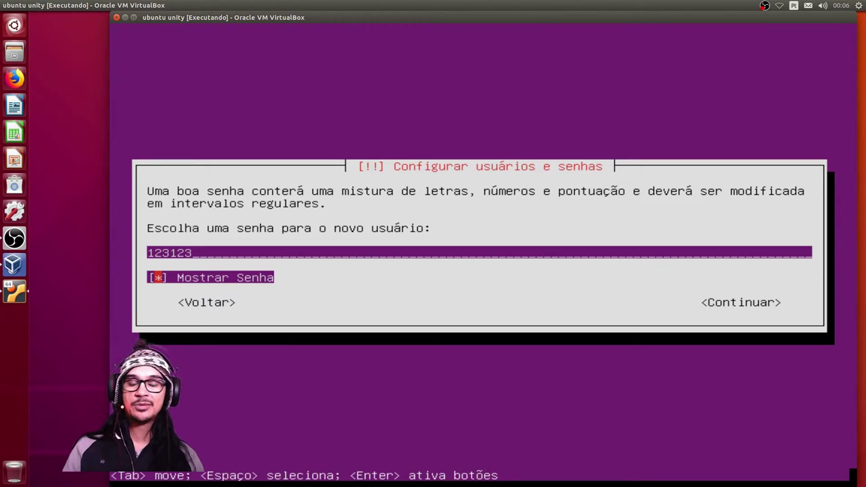
key(space)
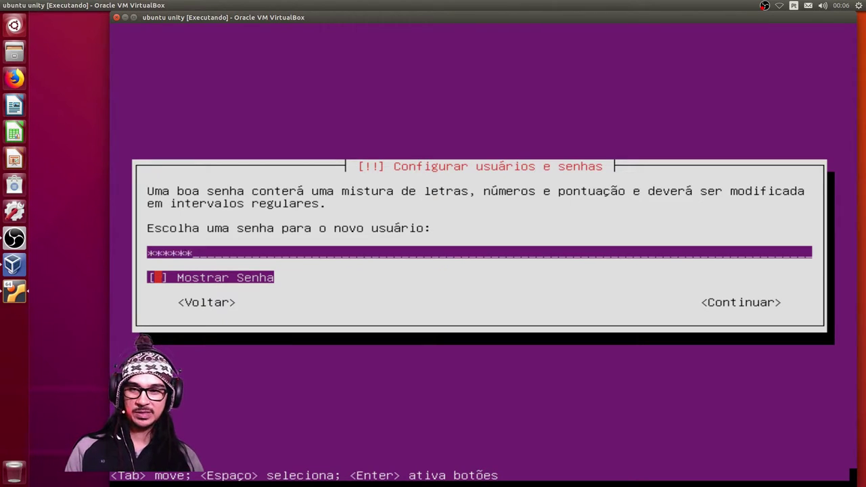
key(shift+Tab)
key(BackSpace)
key(BackSpace)
key(BackSpace)
key(BackSpace)
key(BackSpace)
key(BackSpace)
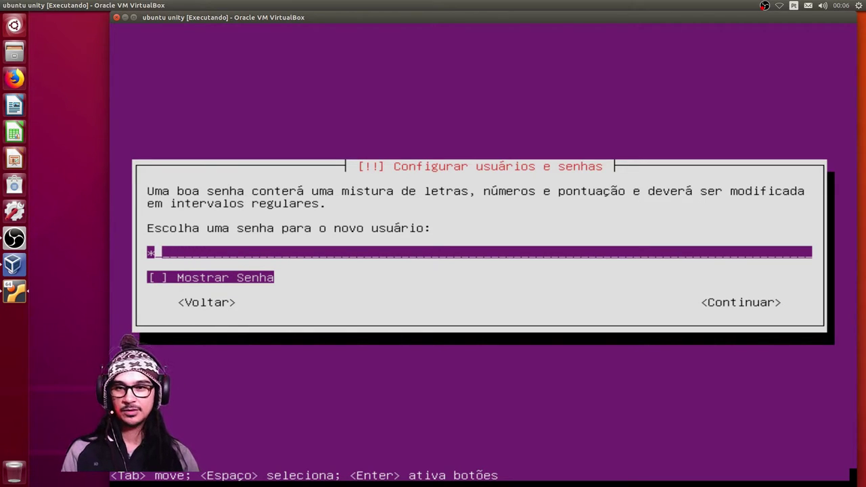
text(********)
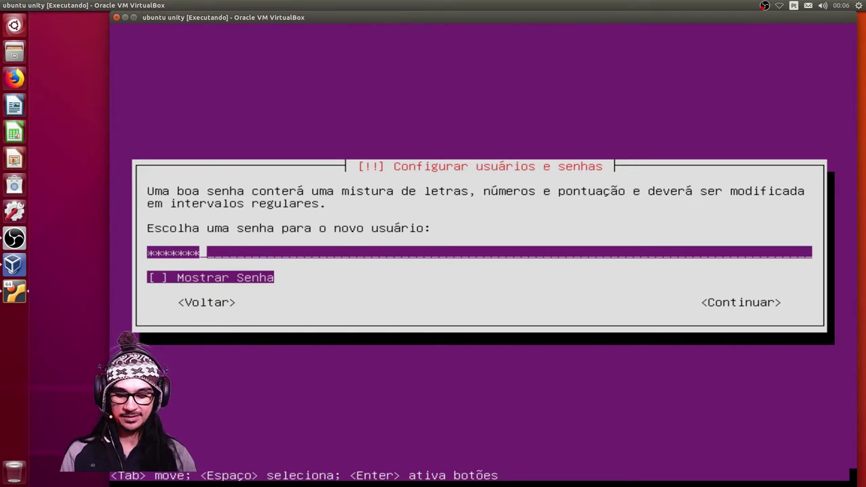
key(Tab)
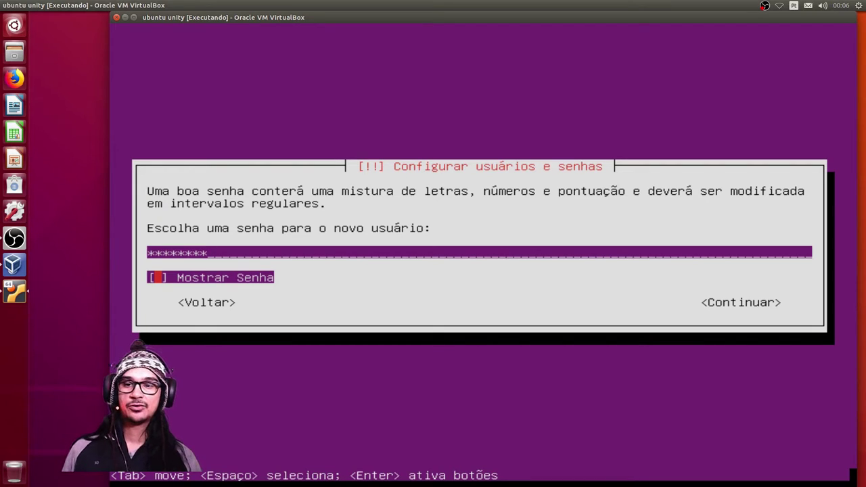
key(Tab)
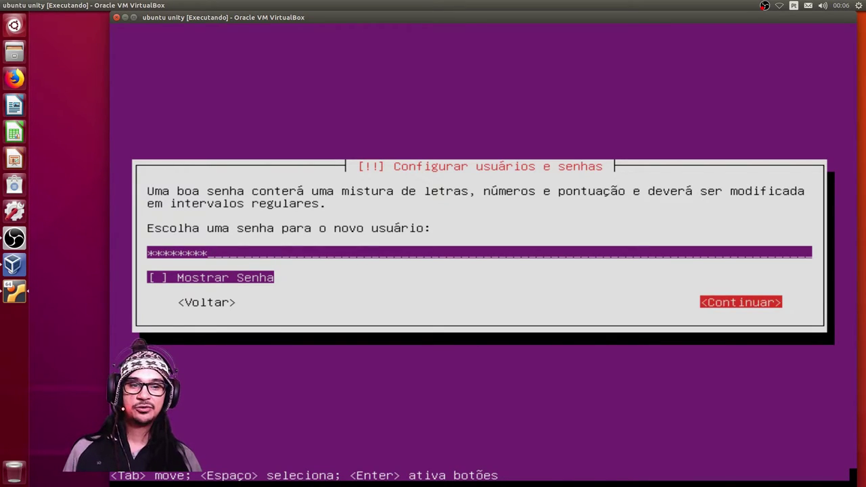
key(Return)
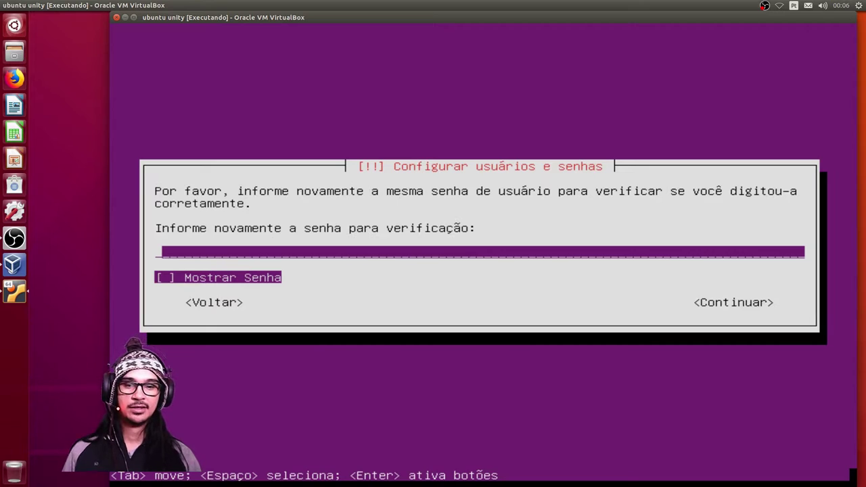
Step: Re-enter the password in the verification field and confirm
text(********)
key(Tab)
key(Tab)
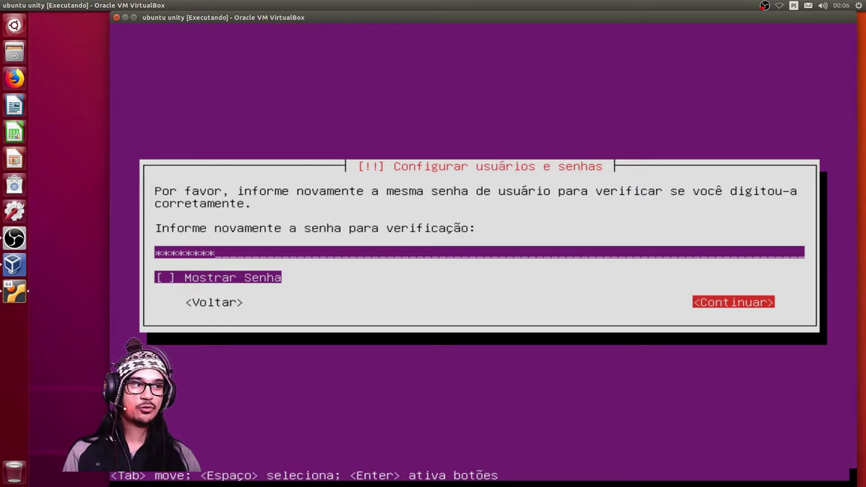
key(Return)
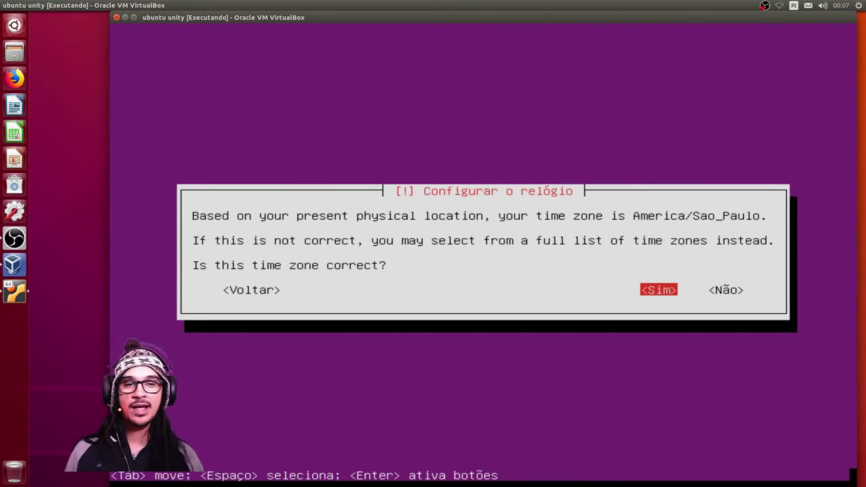
Step: Accept America/Sao_Paulo as the time zone
key(Return)
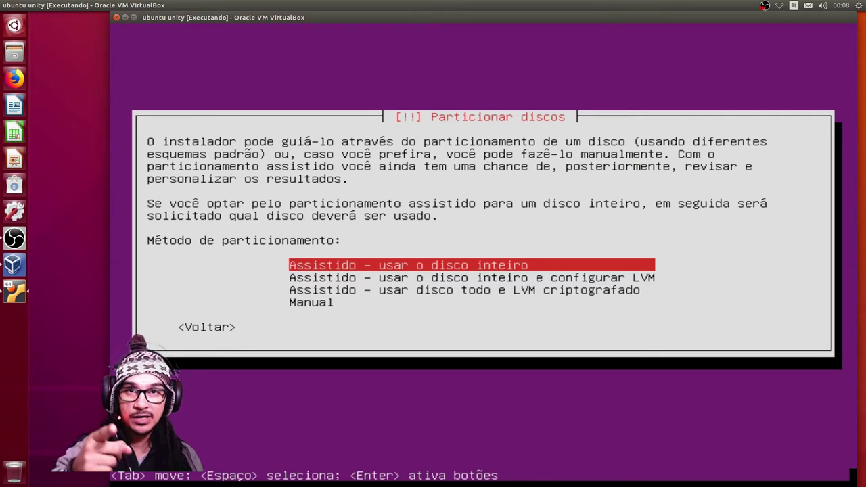
Step: Choose Manual as the disk partitioning method
key(Down)
key(Down)
key(Down)
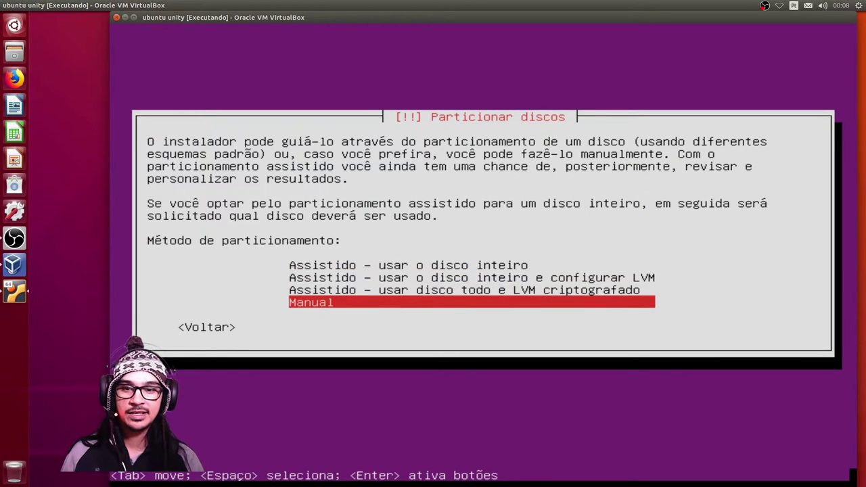
key(Return)
key(Down)
key(Up)
key(Down)
key(Down)
key(Up)
key(Up)
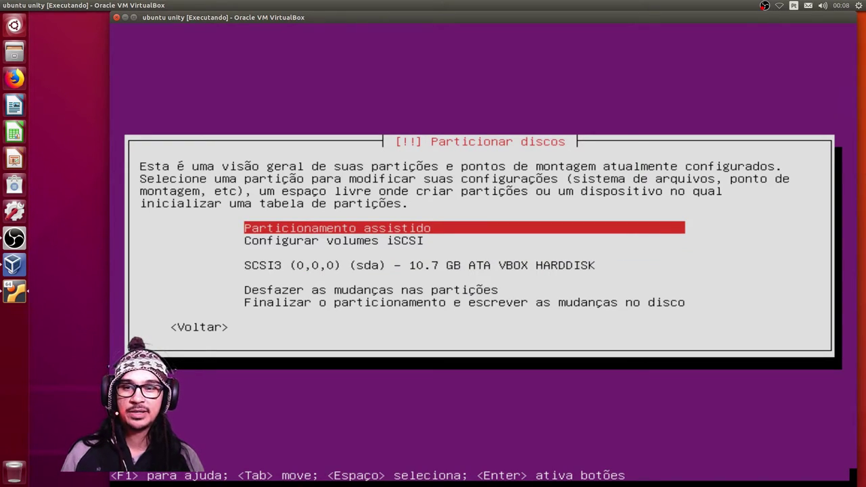
Step: Select the SCSI3 (sda) 10.7 GB virtual disk in the partition overview to partition it
key(Down)
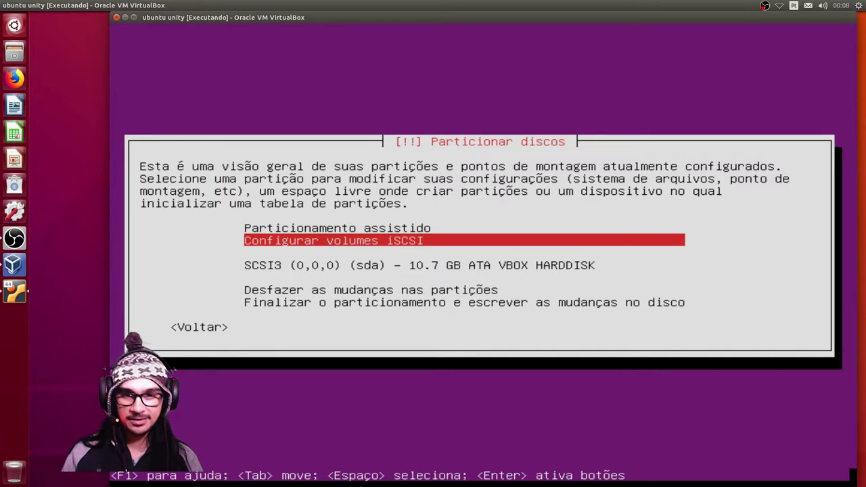
key(Down)
key(Down)
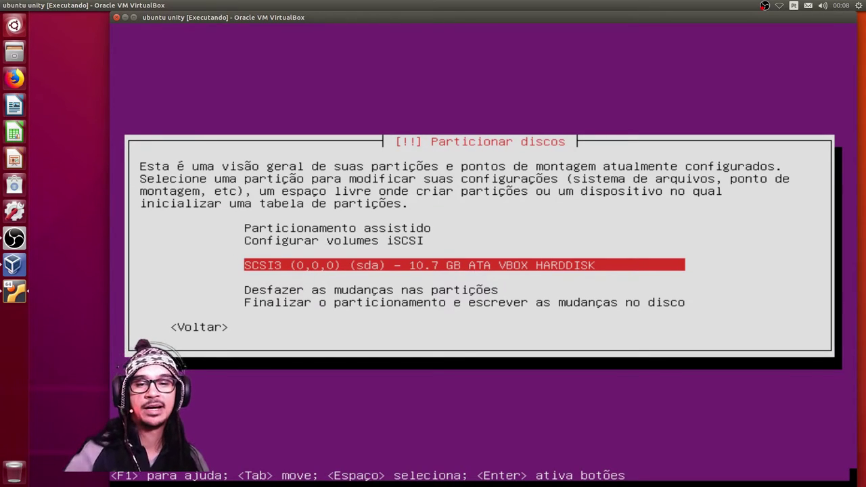
key(Down)
key(Down)
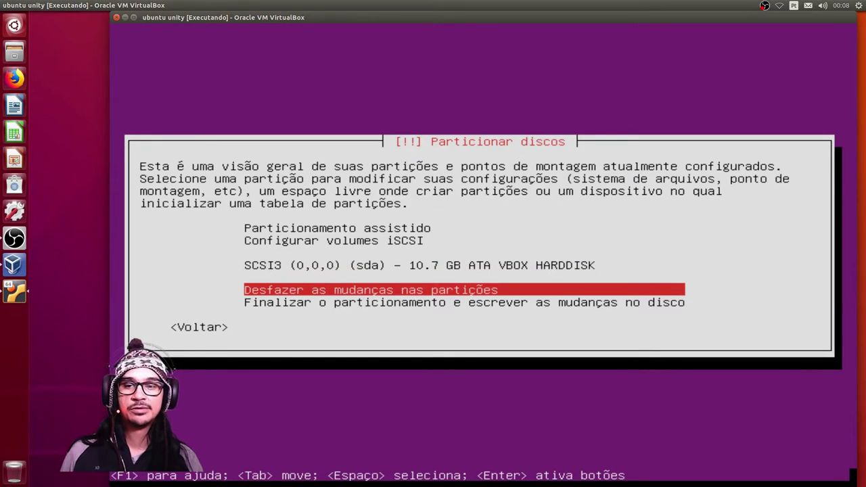
key(Down)
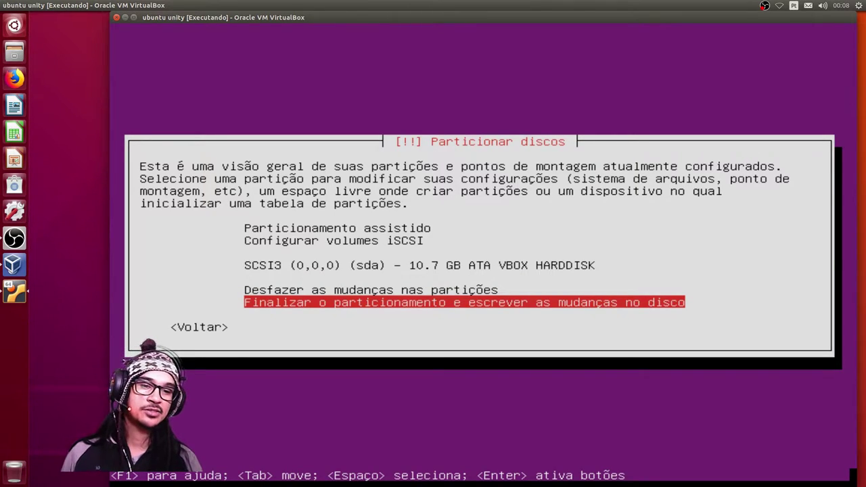
key(Up)
key(Up)
key(Up)
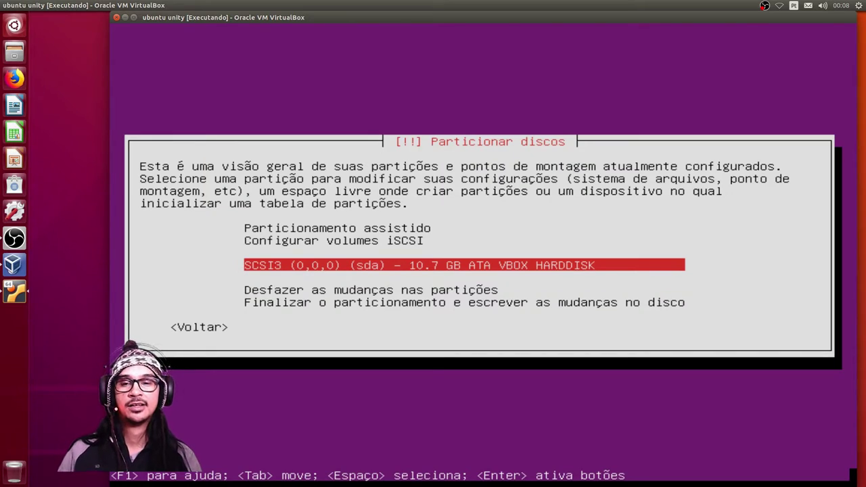
key(Return)
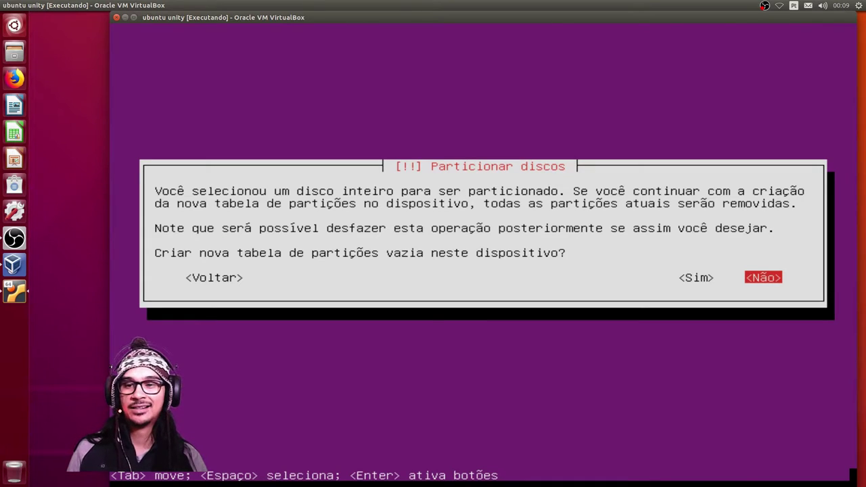
Step: Create an empty partition table on the disk and select the 10.7 GB free space for setup
key(Left)
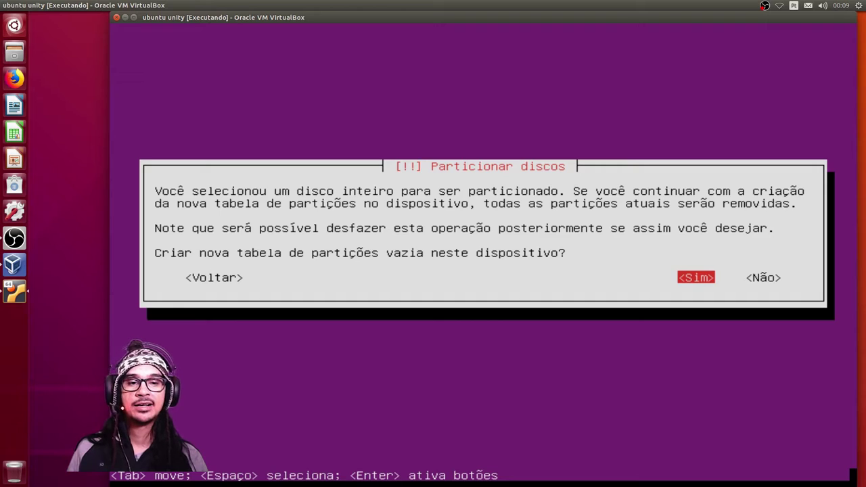
key(Return)
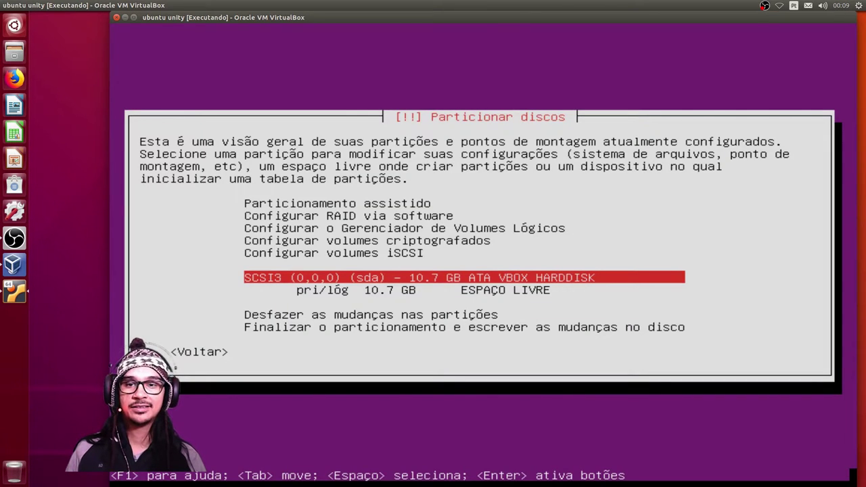
key(Down)
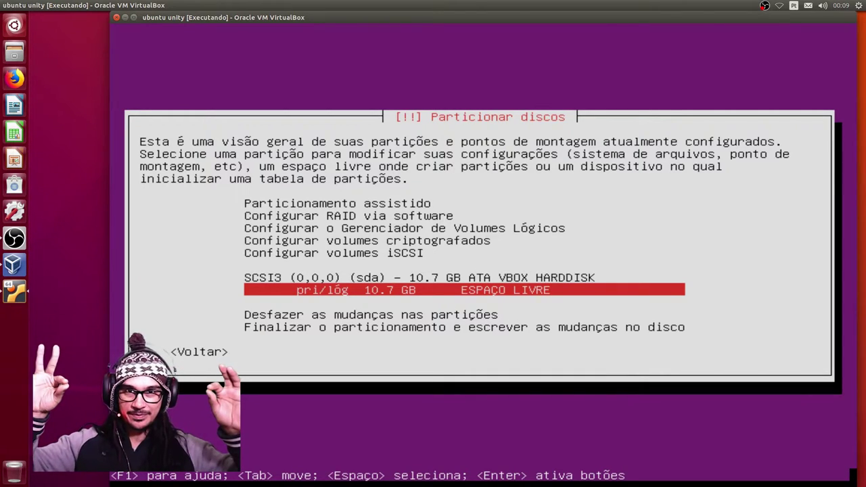
key(Up)
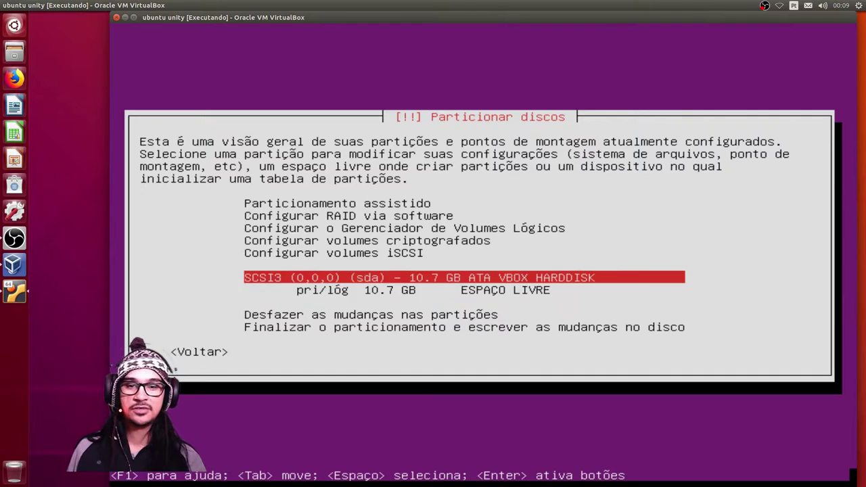
key(Down)
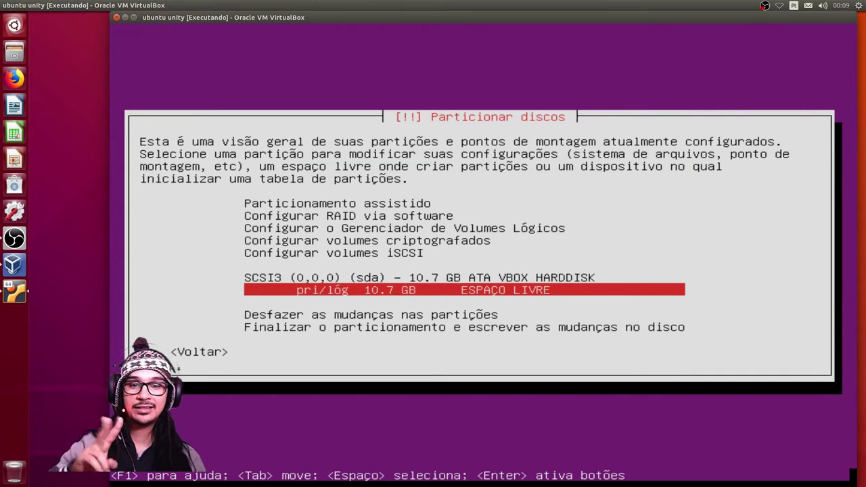
key(Return)
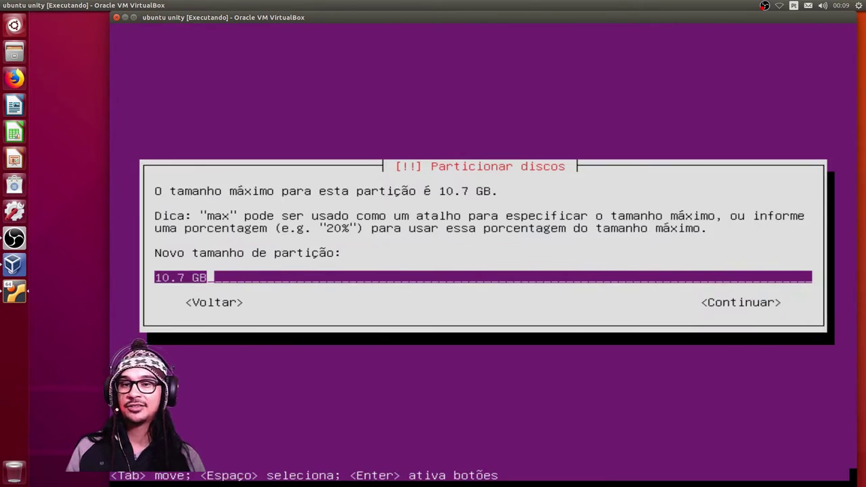
Step: Create a new 1 GB primary partition placed at the end of the free space
key(Left)
key(Left)
key(Left)
key(Left)
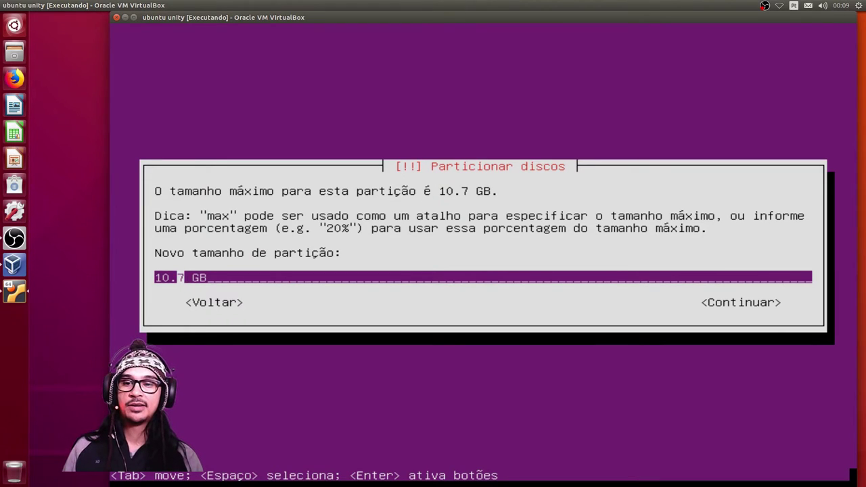
key(Right)
key(BackSpace)
key(BackSpace)
key(BackSpace)
key(BackSpace)
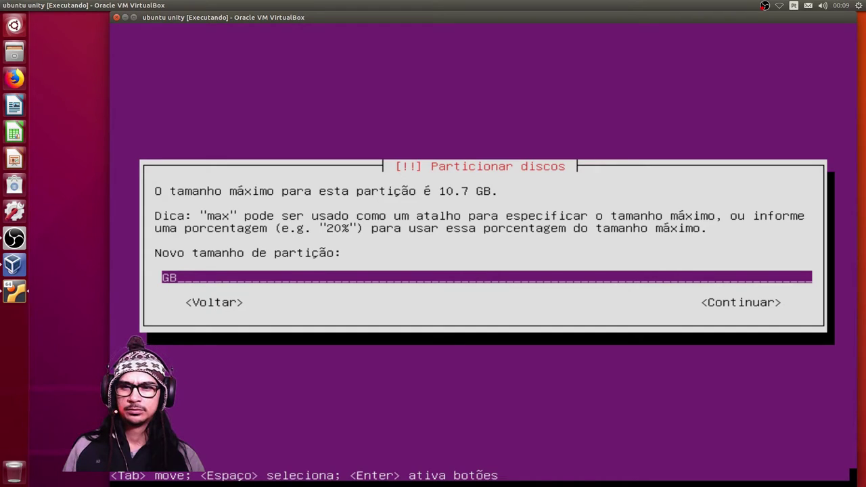
text(1)
key(Tab)
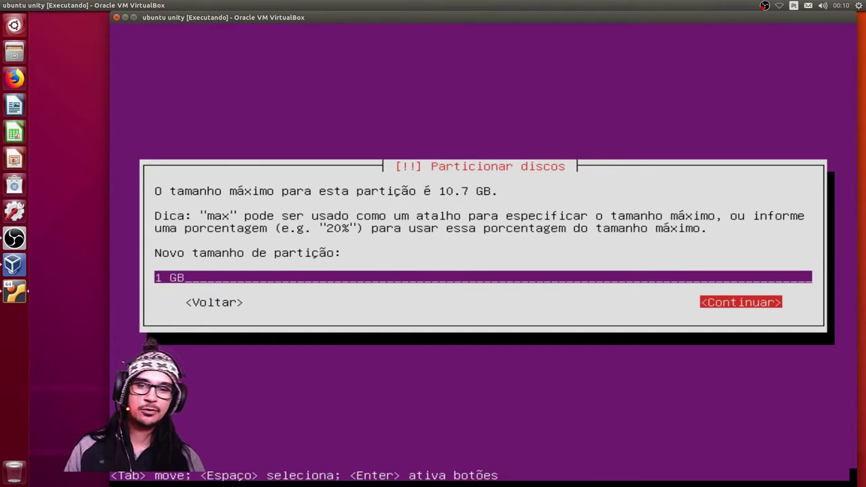
key(Return)
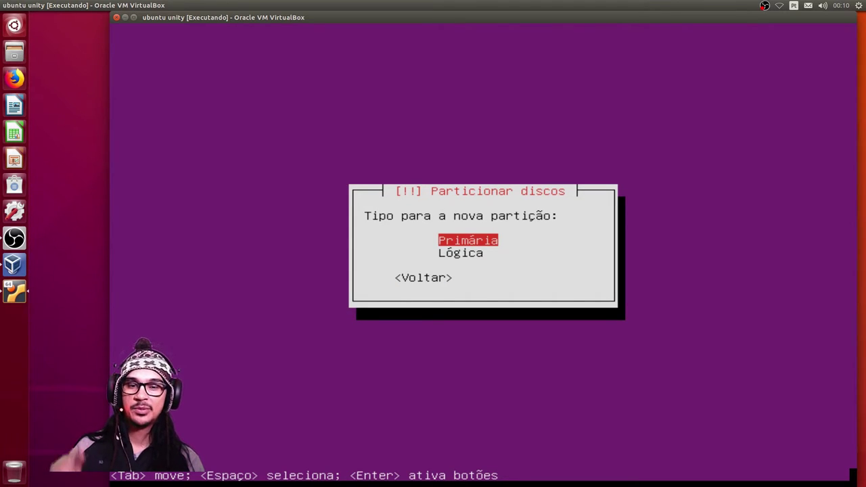
key(Return)
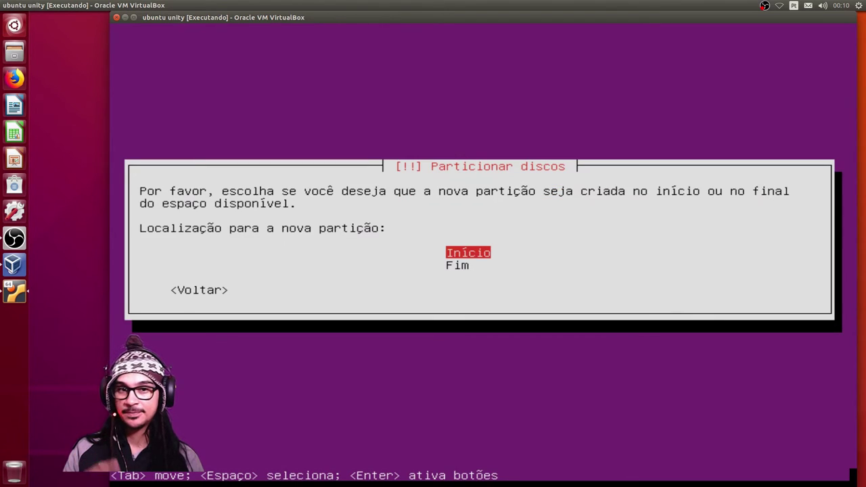
key(Down)
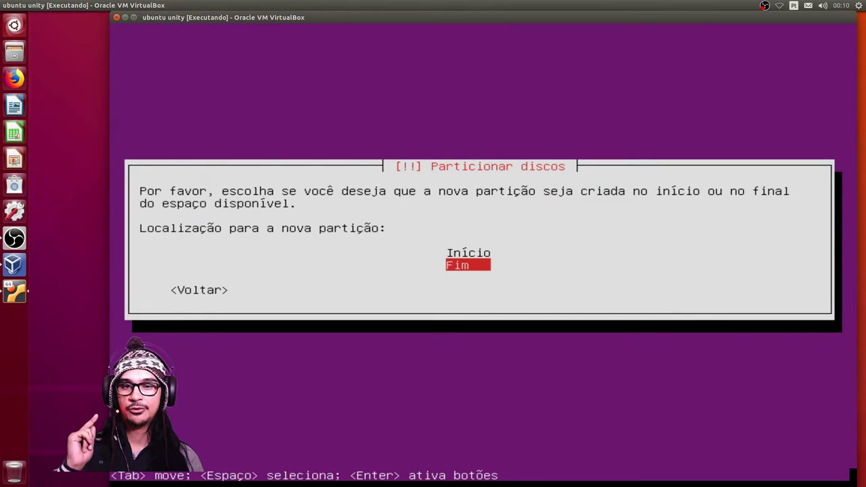
key(Return)
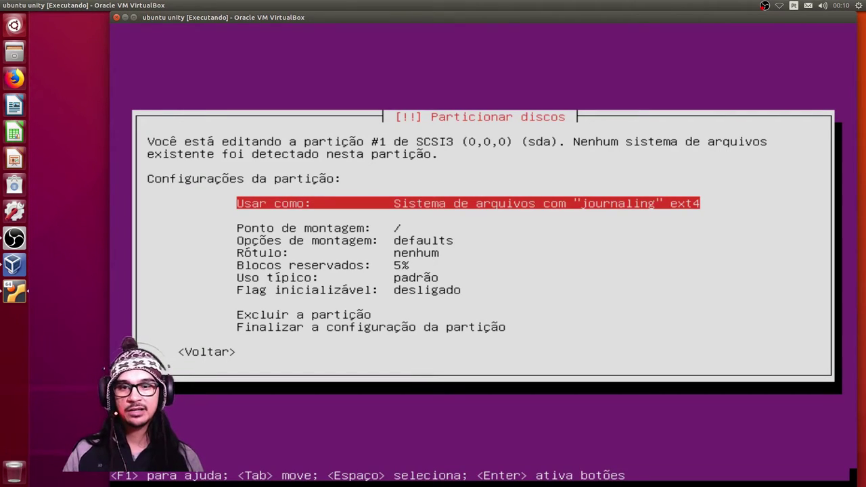
Step: Set partition #1 to be used as 'Área de troca (swap)', leaving the bootable flag off
key(Down)
key(Up)
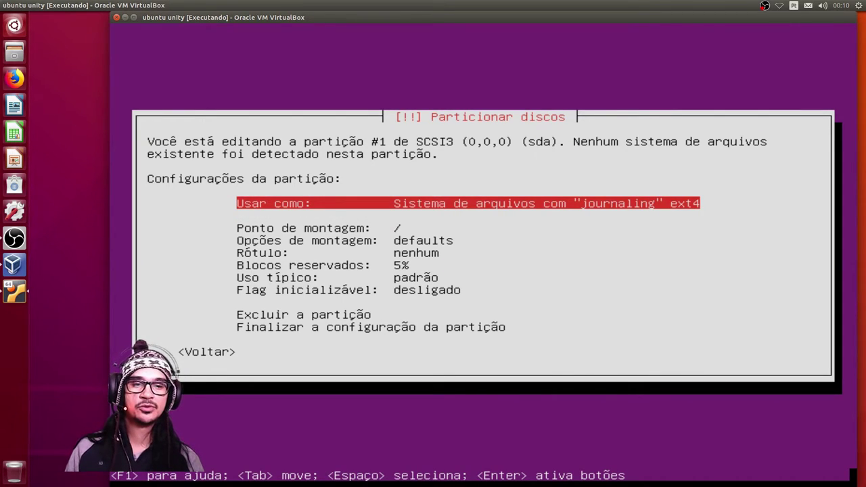
key(Down)
key(Up)
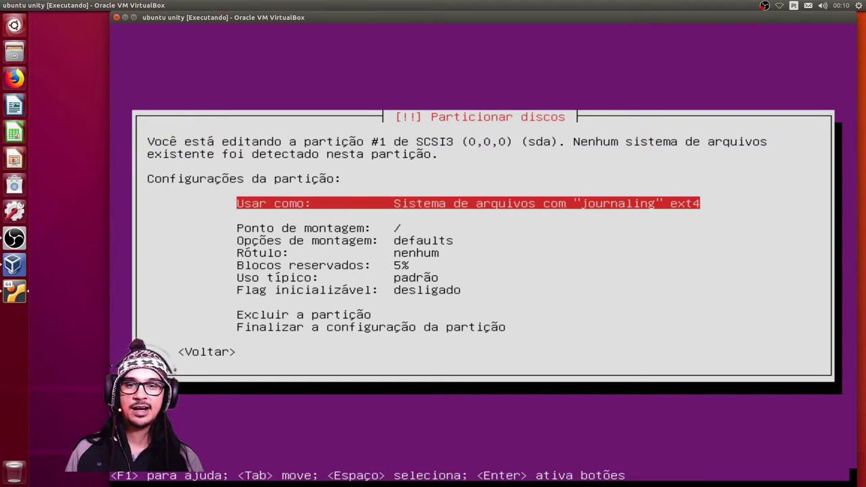
key(Return)
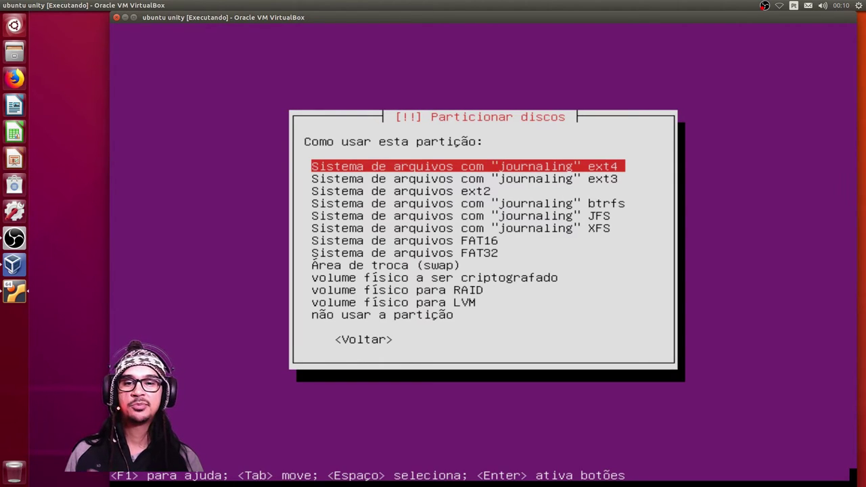
key(Down)
key(Down)
key(Down)
key(Down)
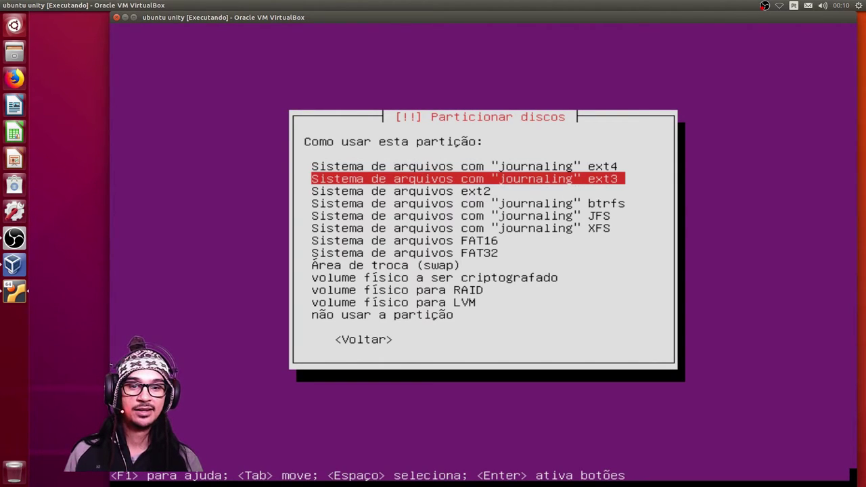
key(Down)
key(Down)
key(Down)
key(Down)
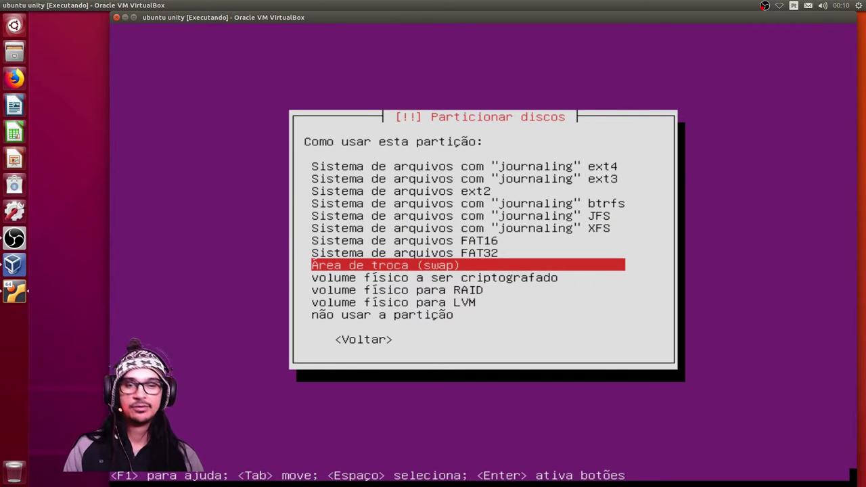
key(Return)
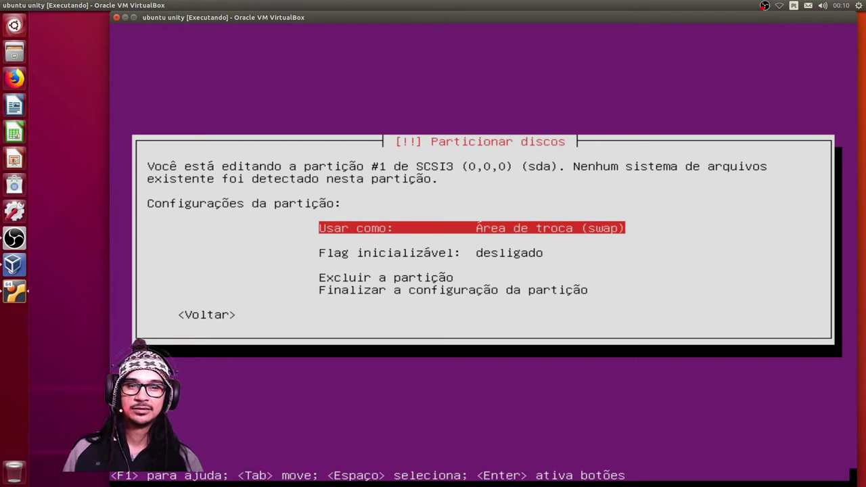
key(Down)
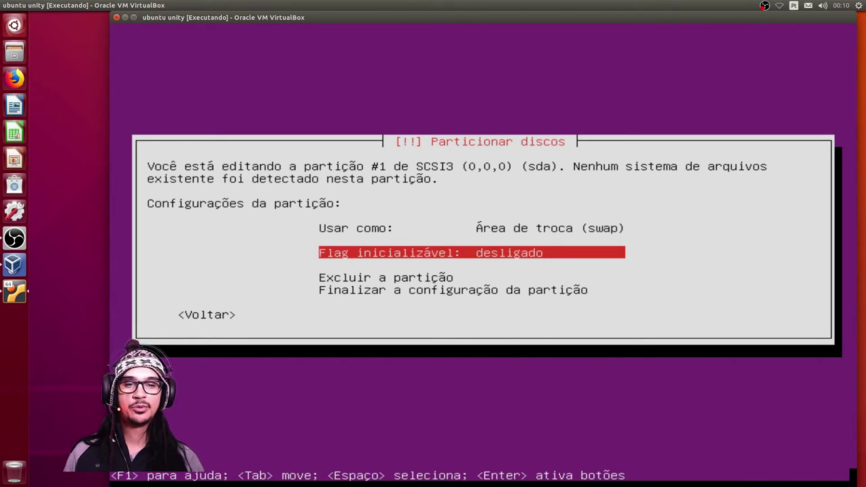
key(Down)
key(Down)
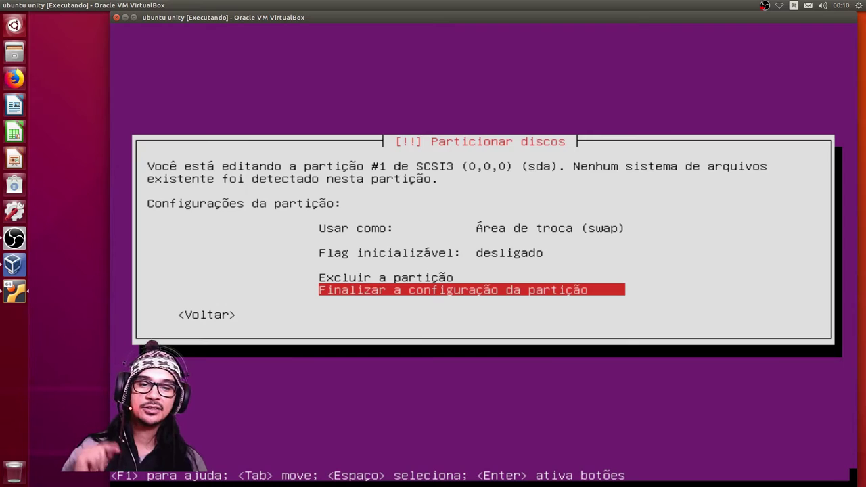
Step: Finish the swap partition, then create a 9.7 GB primary partition in the remaining free space
key(Return)
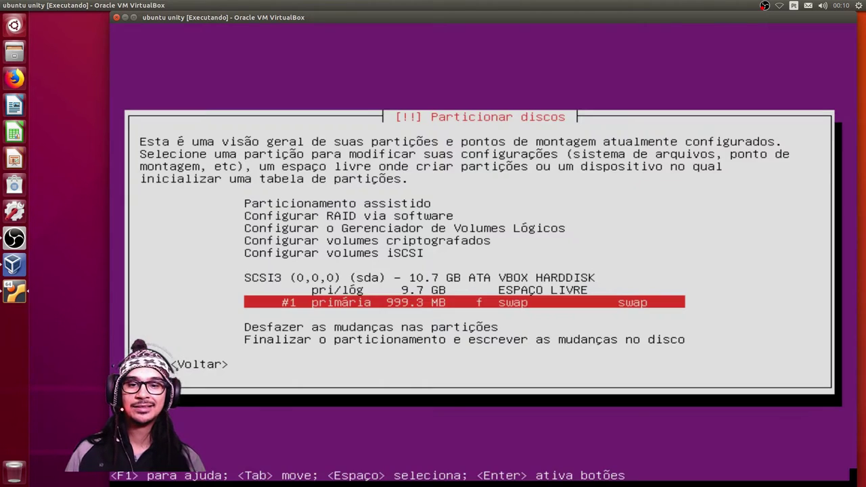
key(Up)
key(Down)
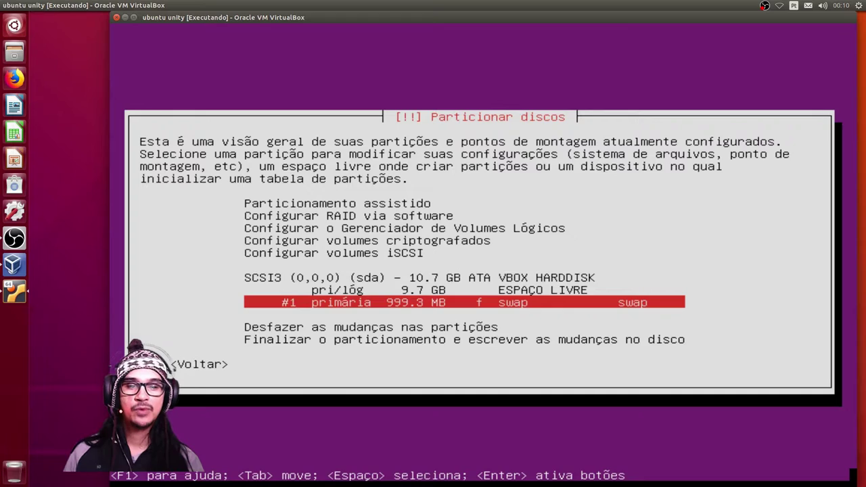
key(Up)
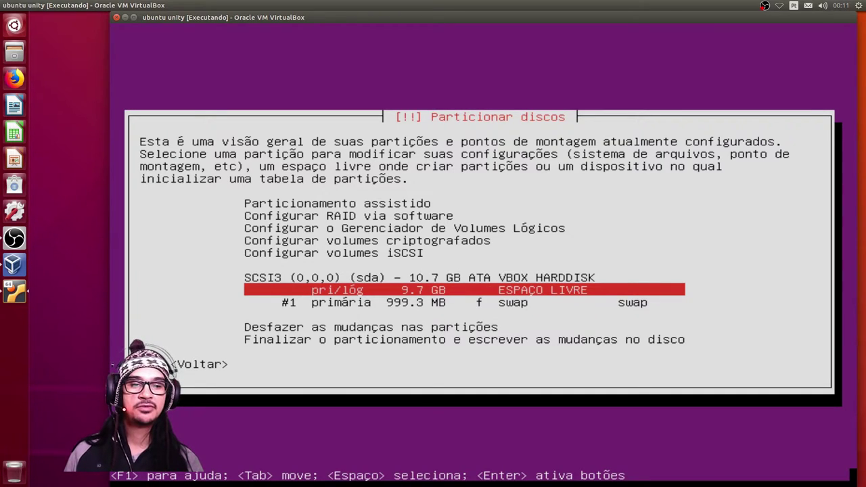
key(Return)
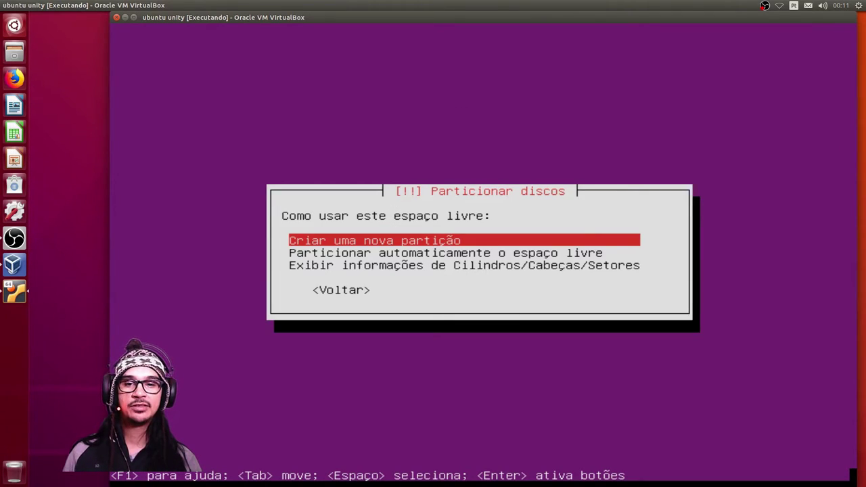
key(Return)
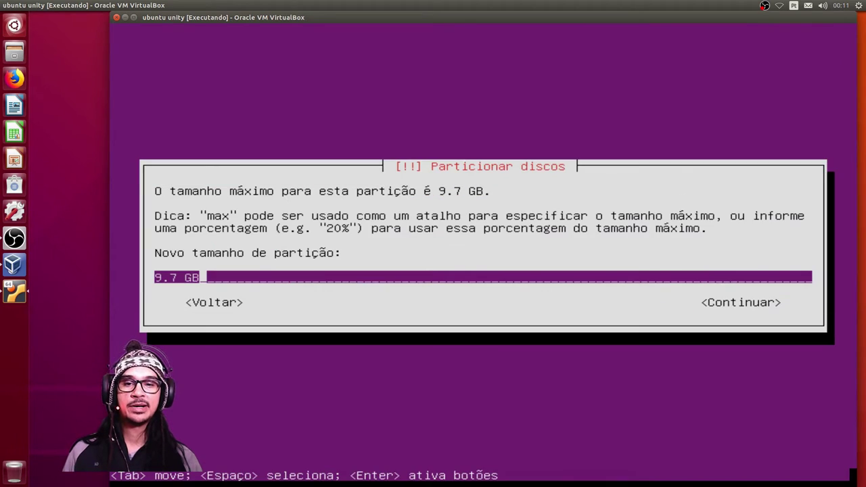
key(Tab)
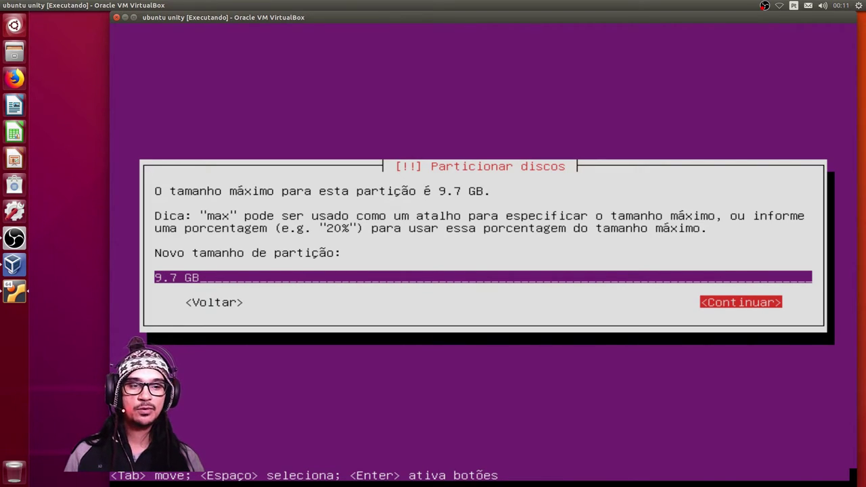
key(Return)
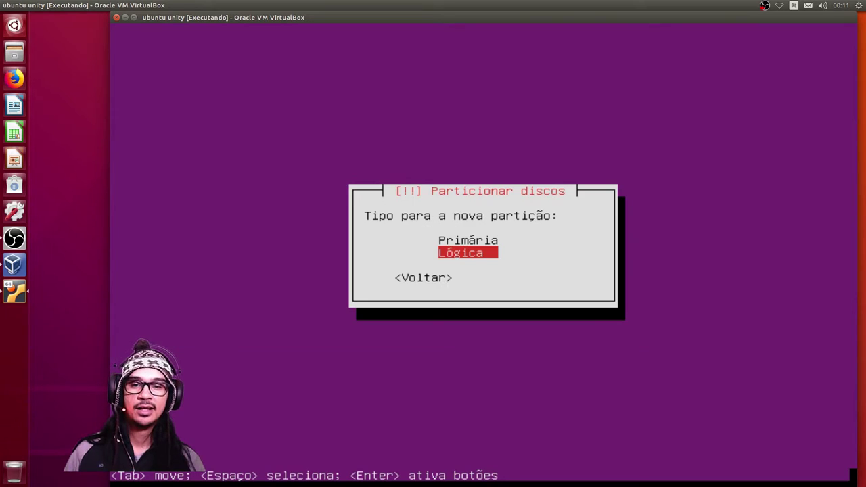
key(Up)
key(Return)
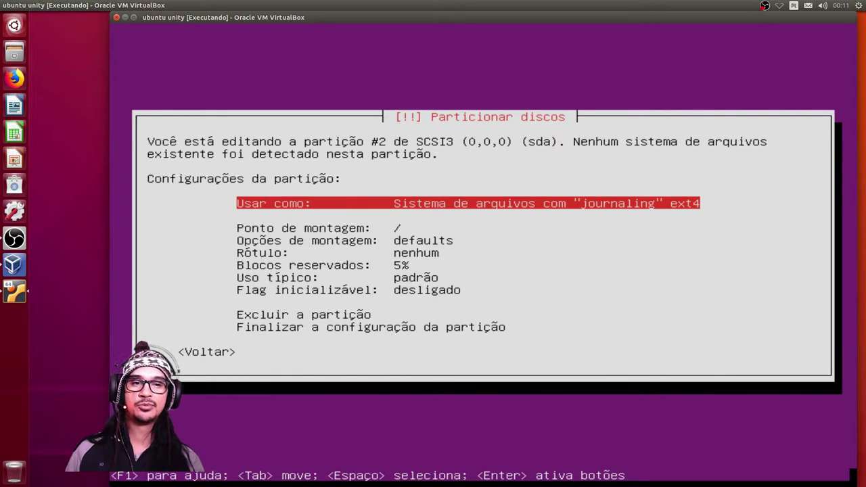
Step: Set partition #2's mount point to the root filesystem /
key(Down)
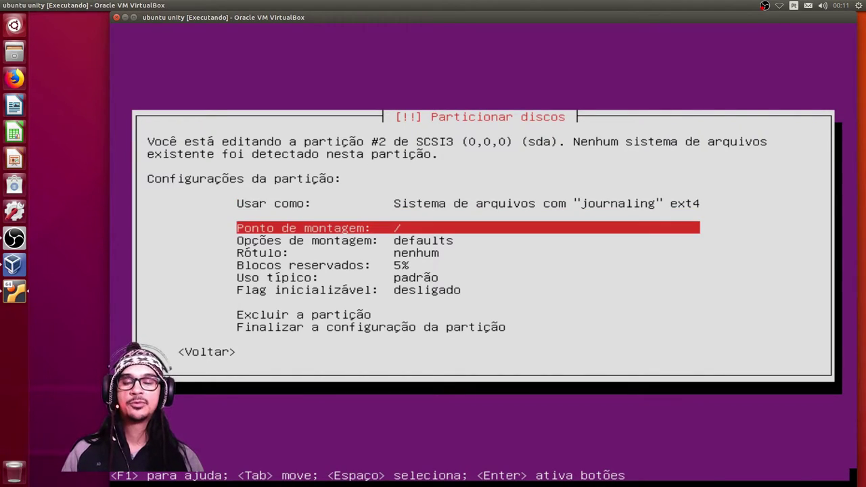
key(Return)
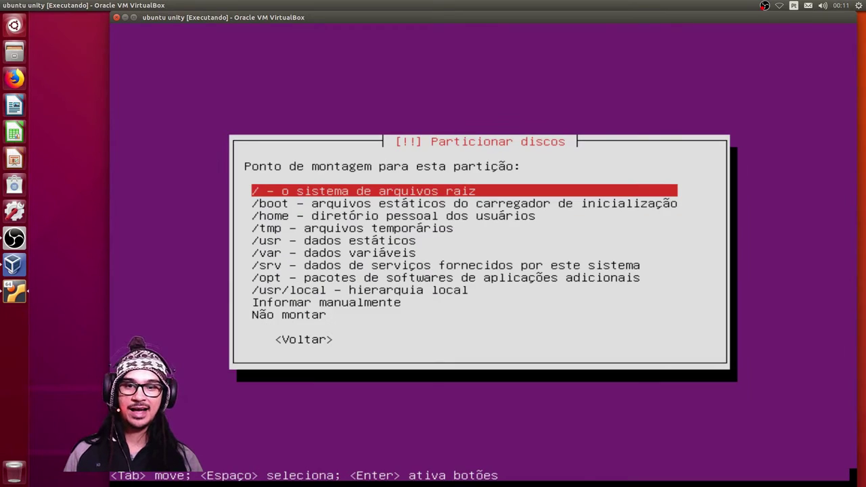
key(Down)
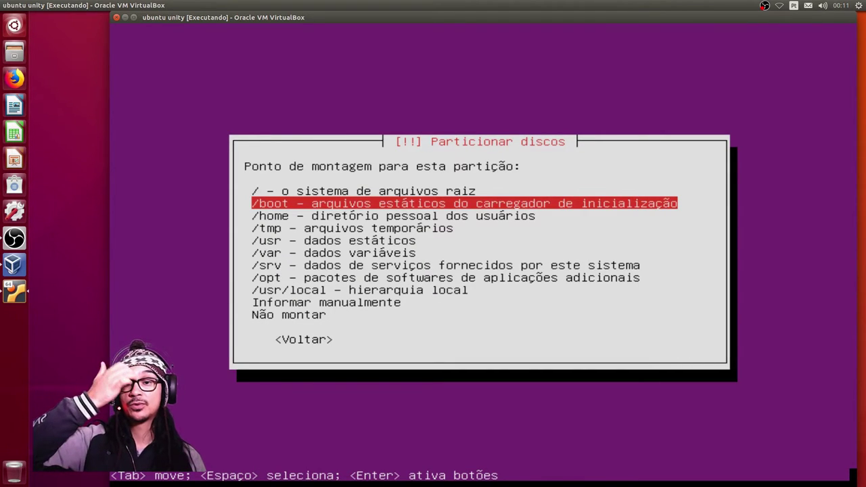
key(Down)
key(Down)
key(Down)
key(Down)
key(Down)
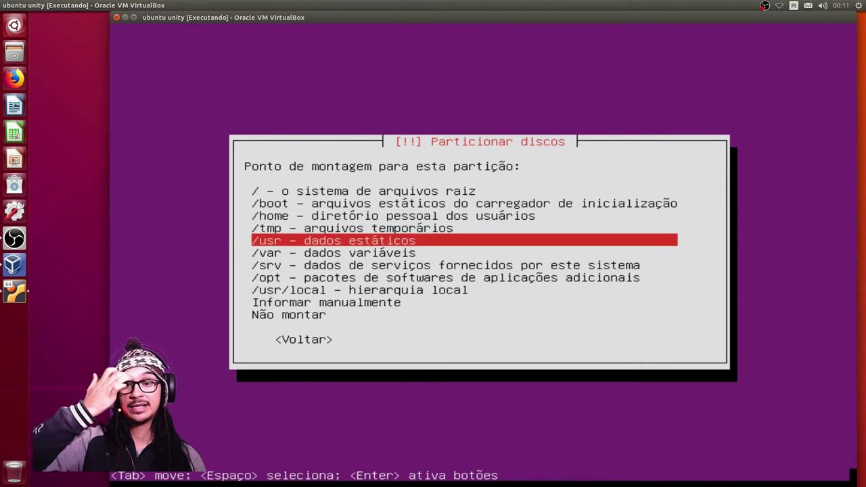
key(Up)
key(Up)
key(Up)
key(Up)
key(Up)
key(Up)
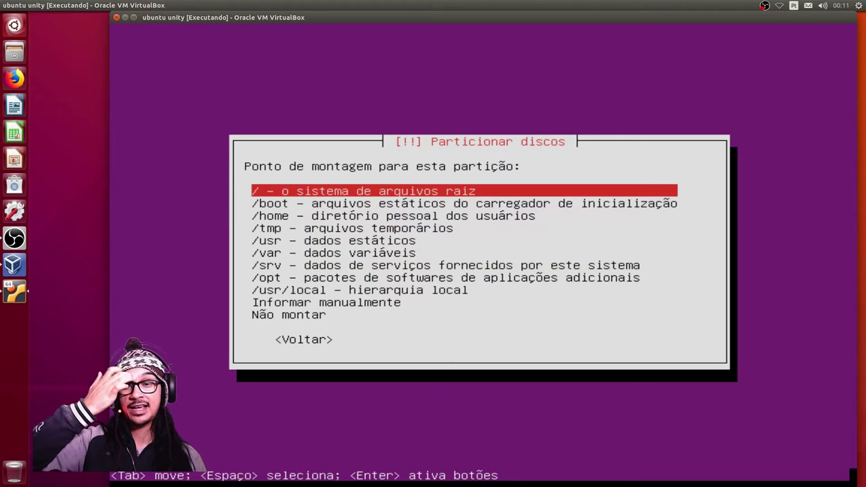
key(Return)
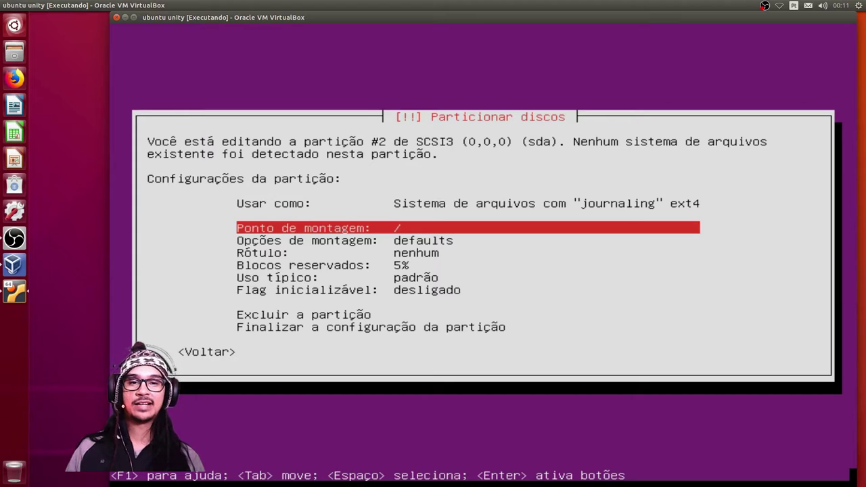
Step: Give partition #2 the filesystem label RAIZ
key(Down)
key(Down)
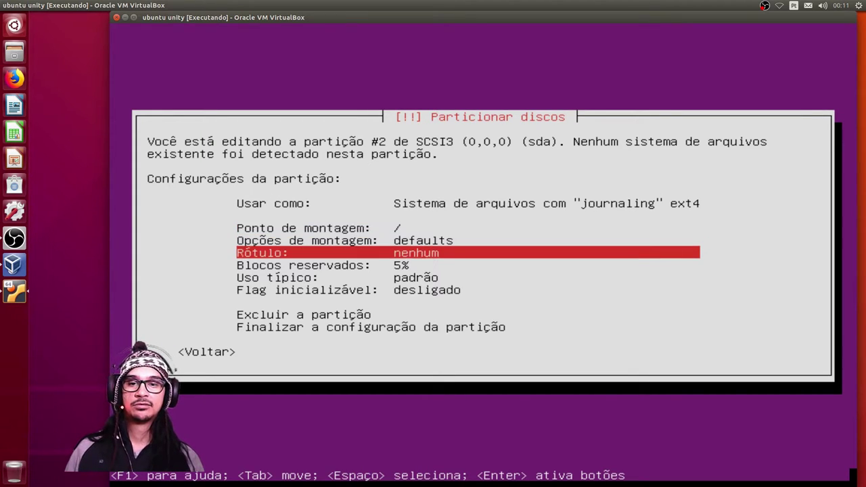
key(Down)
key(Up)
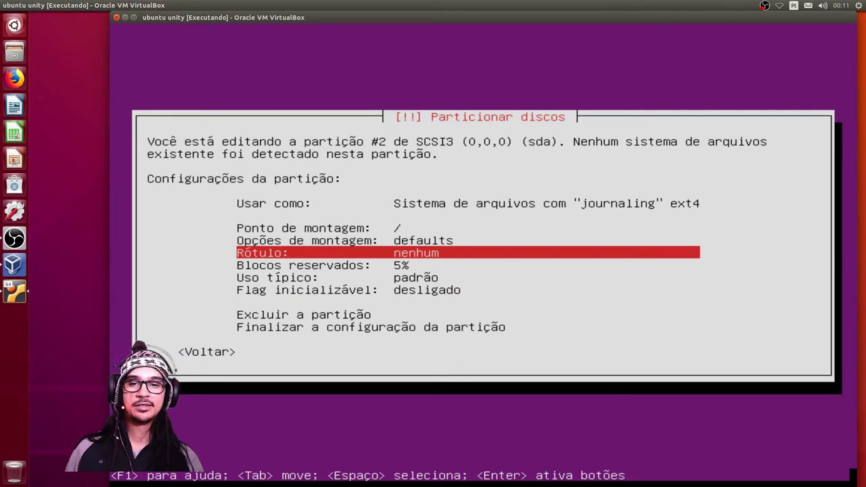
key(Return)
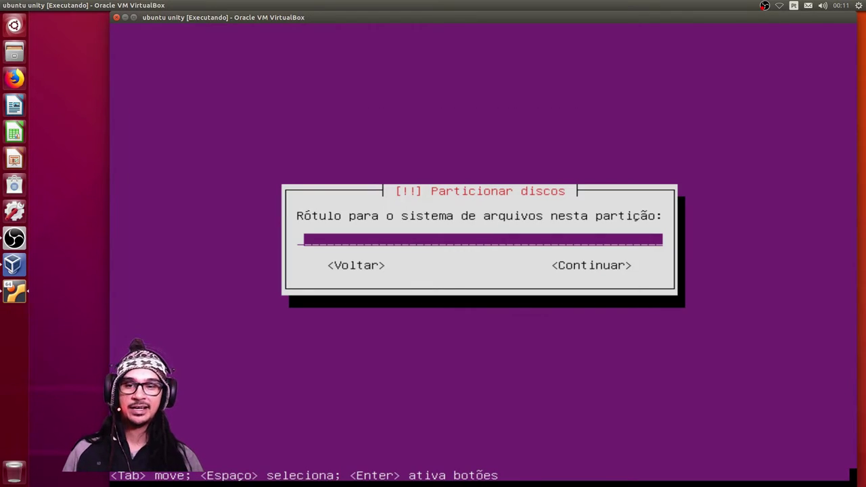
text(RAIZ)
key(Tab)
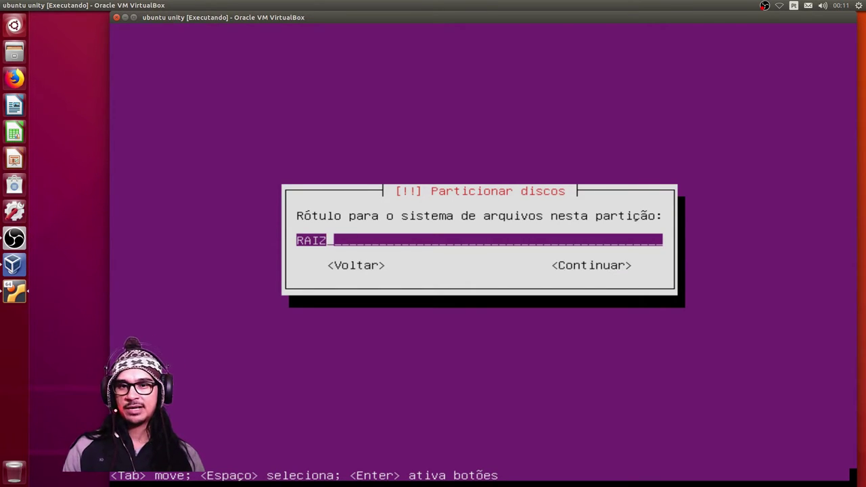
Step: Confirm the RAIZ label and finish setting up the ext4 root partition at /
key(Return)
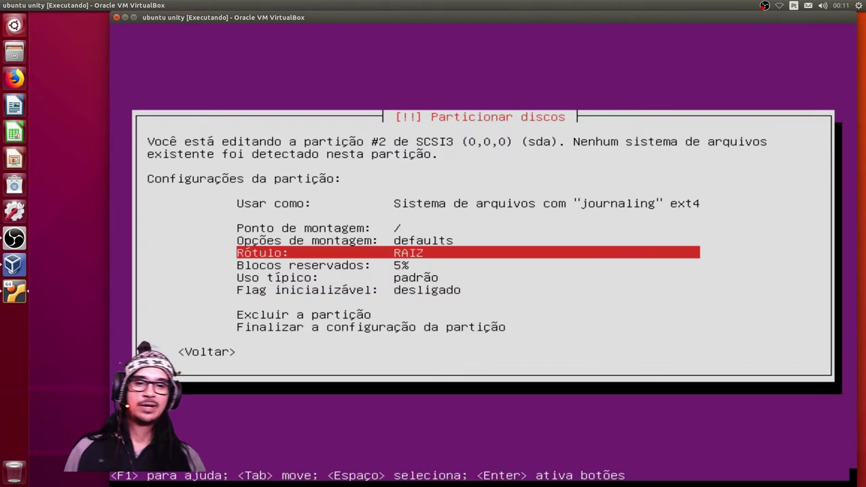
key(Down)
key(Down)
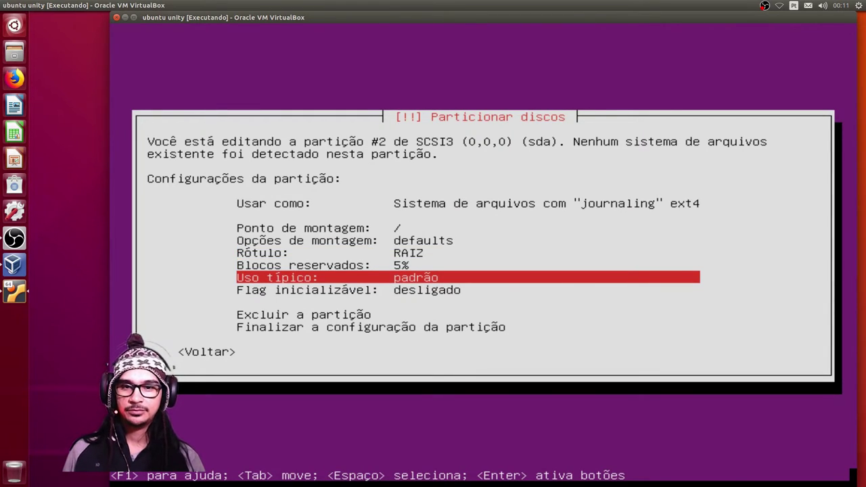
key(Down)
key(Down)
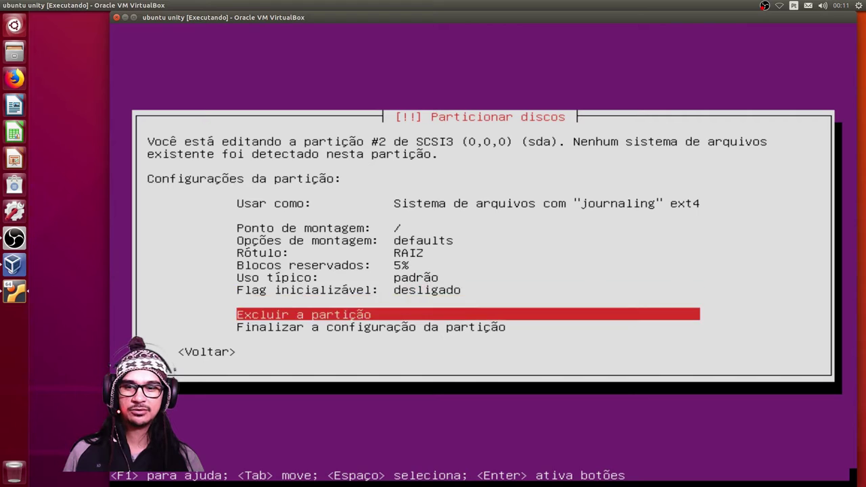
key(Down)
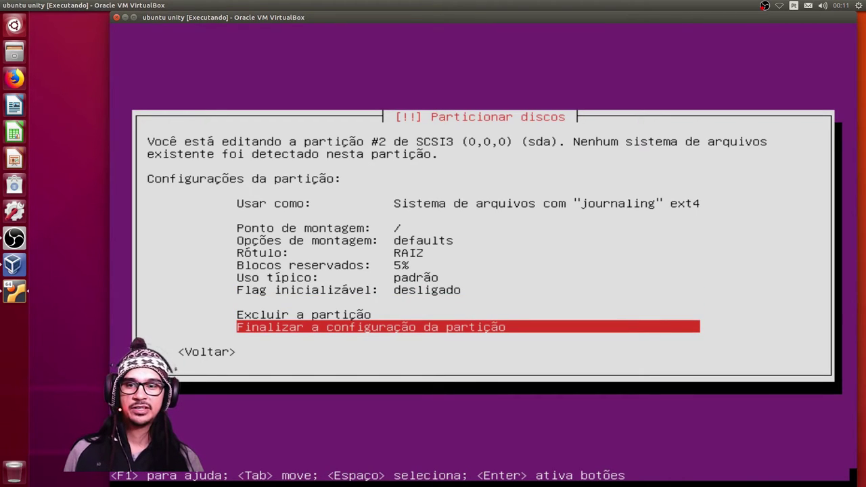
key(Up)
key(Up)
key(Up)
key(Up)
key(Up)
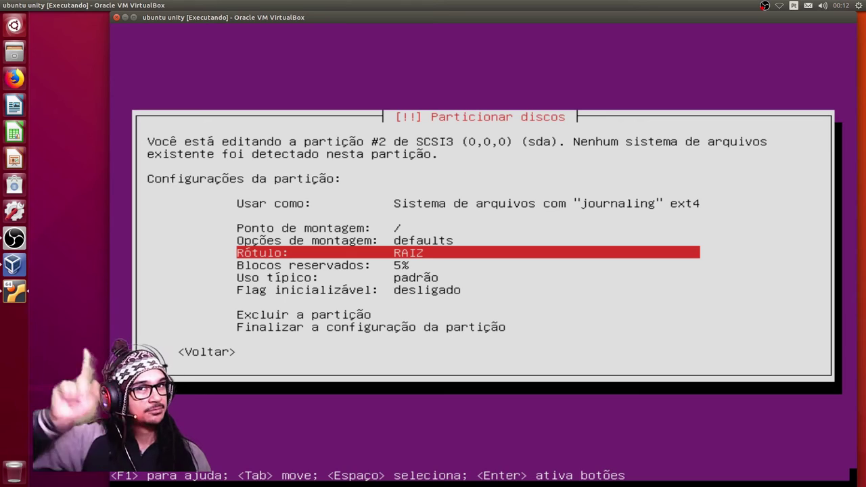
key(Down)
key(Down)
key(Down)
key(Down)
key(Down)
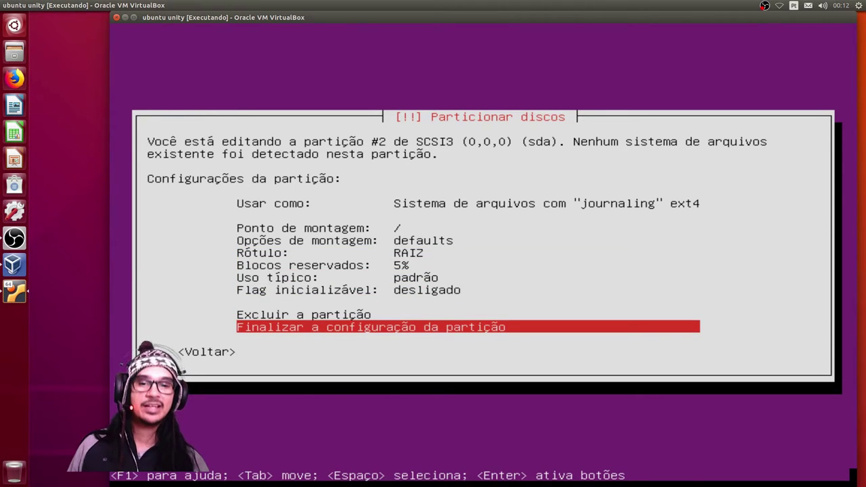
key(Return)
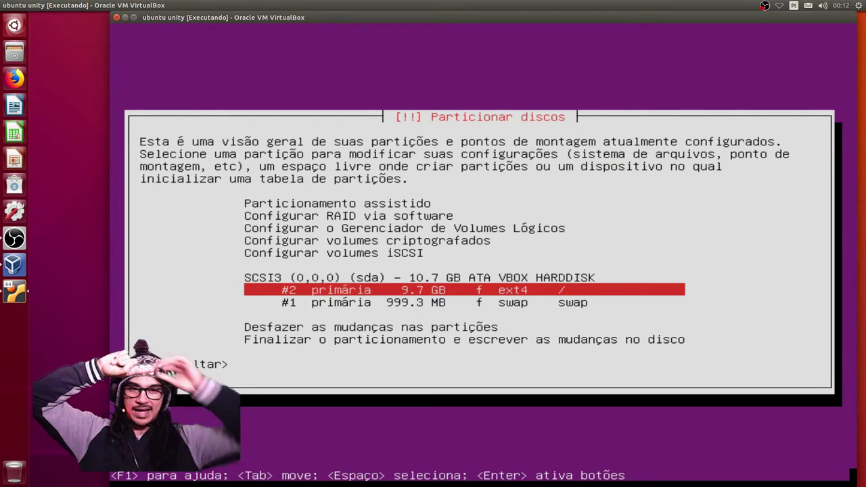
Step: Choose 'Finalizar o particionamento e escrever as mudanças no disco' in the partition overview
key(Down)
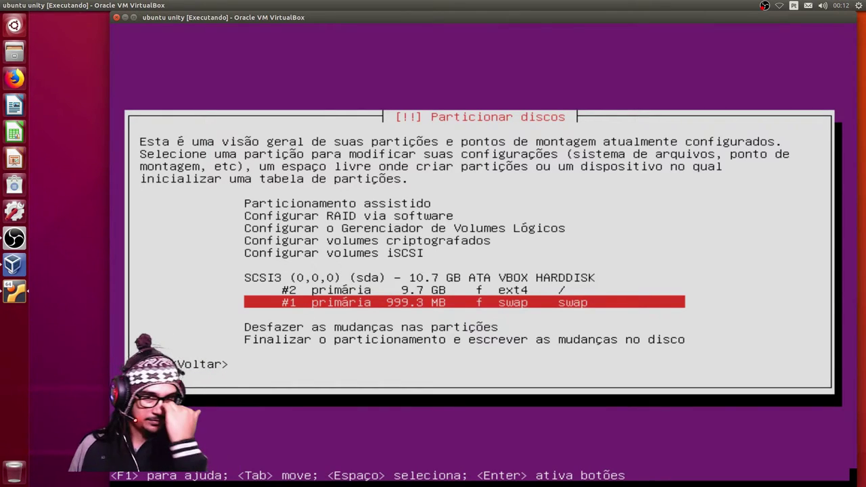
key(Down)
key(Down)
key(Down)
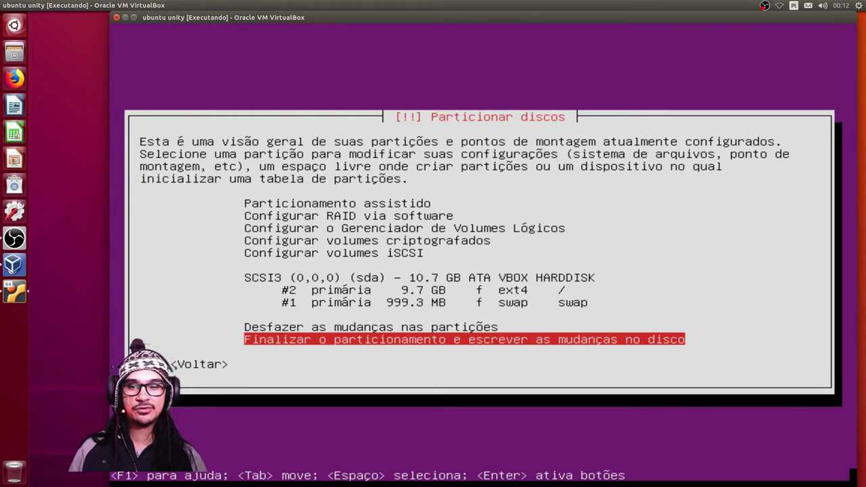
key(Return)
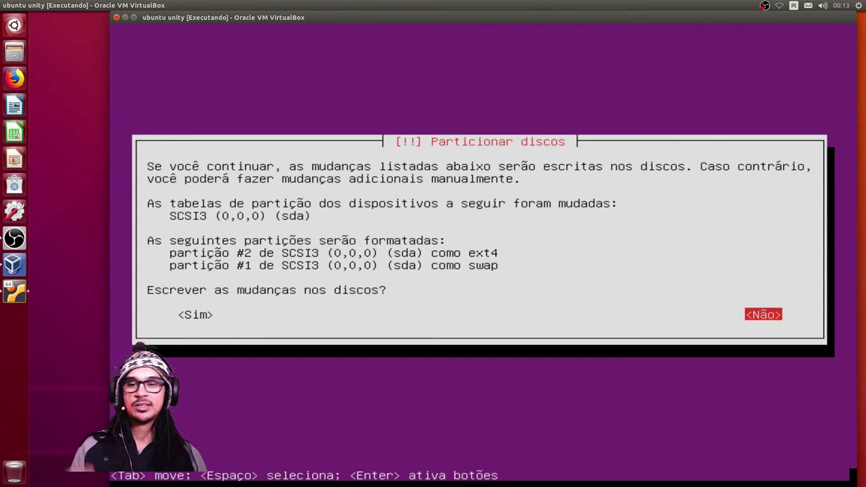
Step: Answer Sim to write the ext4 and swap partition changes to disk
key(Tab)
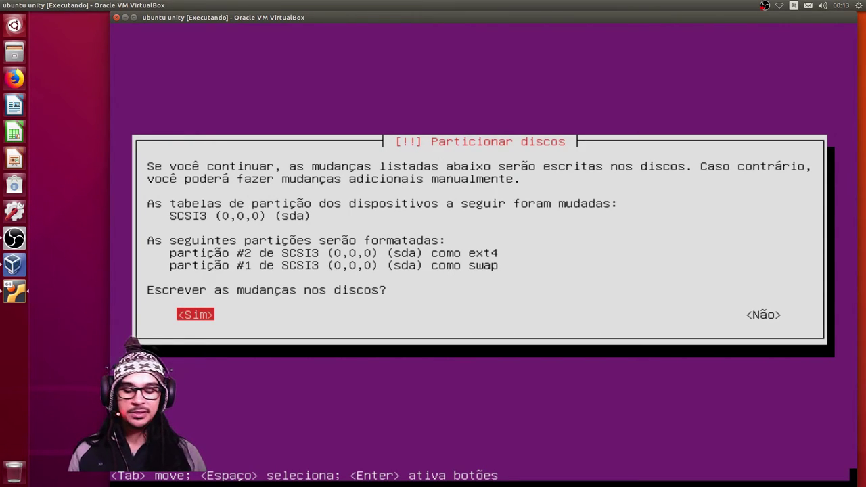
key(Return)
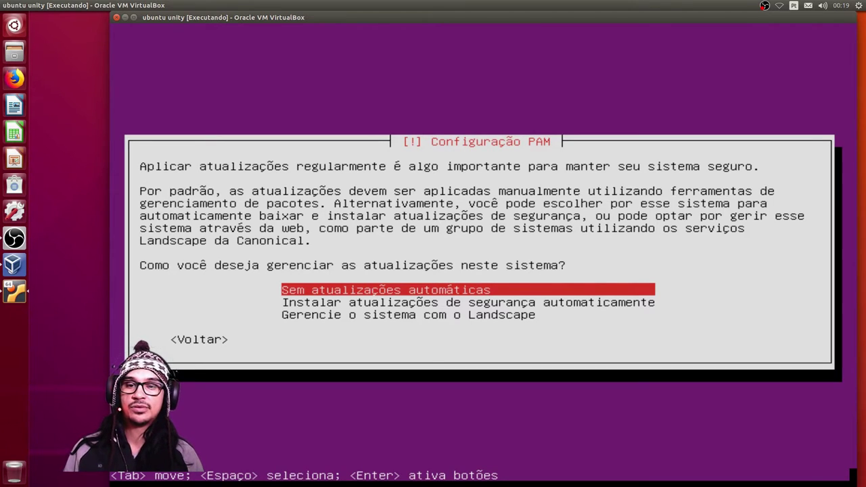
Step: Choose 'Sem atualizações automáticas' so updates stay manual
key(Down)
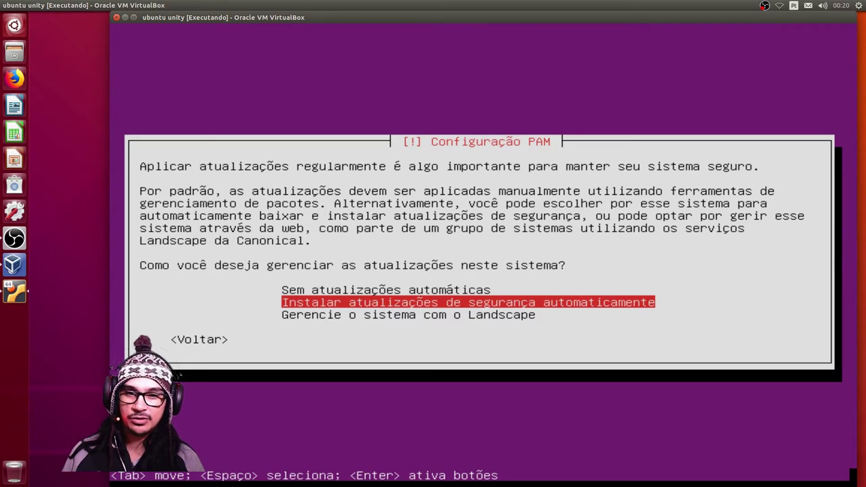
key(Down)
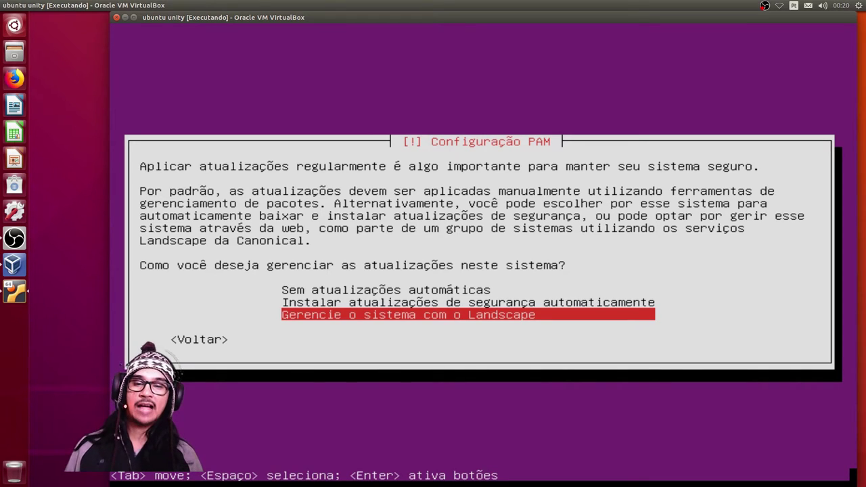
key(Up)
key(Up)
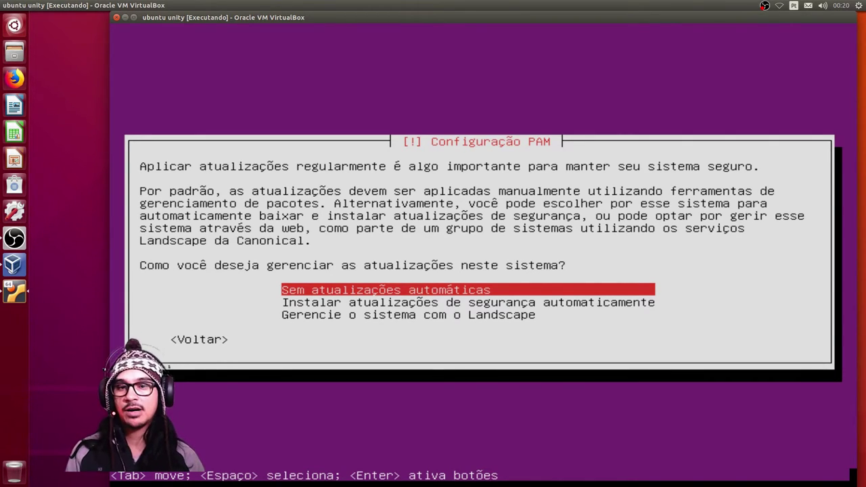
key(Return)
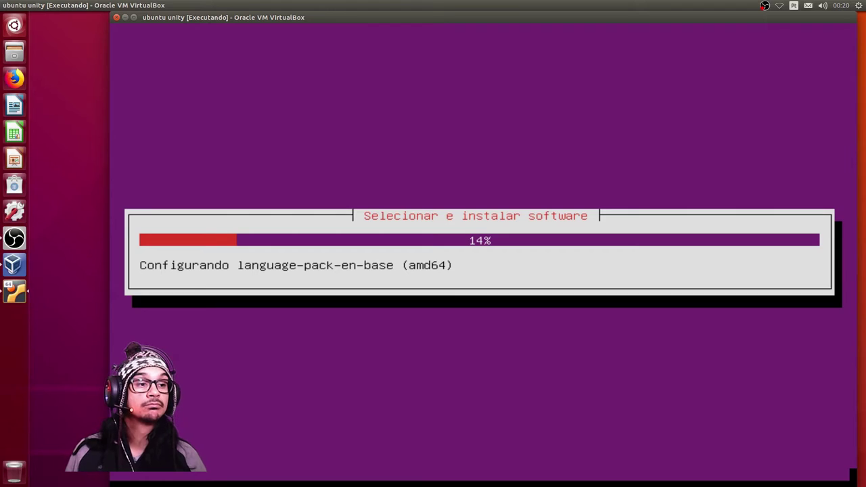
Step: Wait for the software installation to finish until the 'Seleção de software' screen appears
key(alt+Tab)
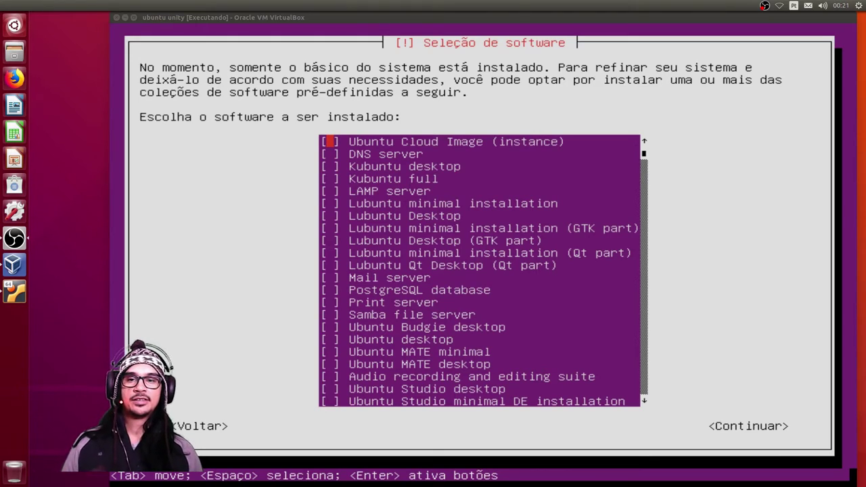
Step: Review the collections from Kubuntu to Basic Ubuntu server, leave all unchecked, and continue
key(alt+Tab)
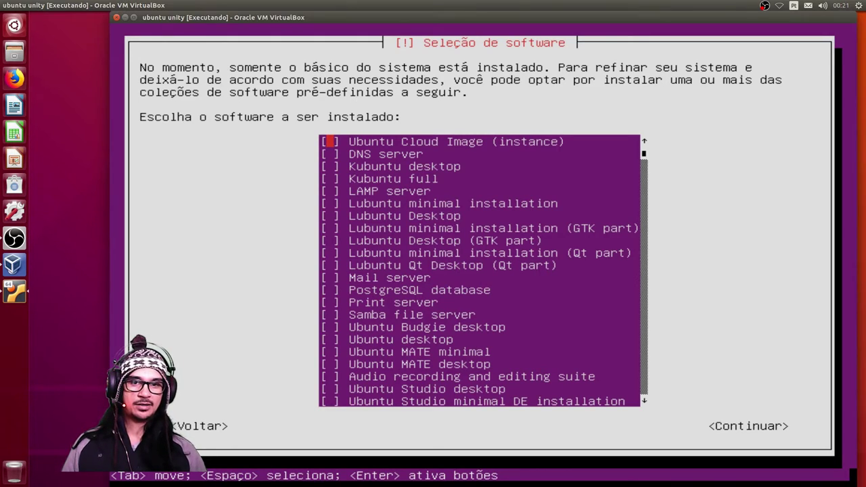
key(Down)
key(Down)
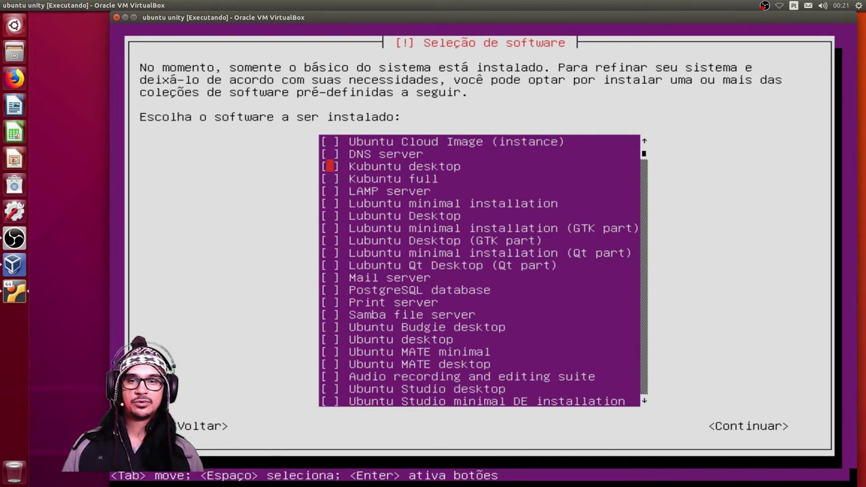
key(Down)
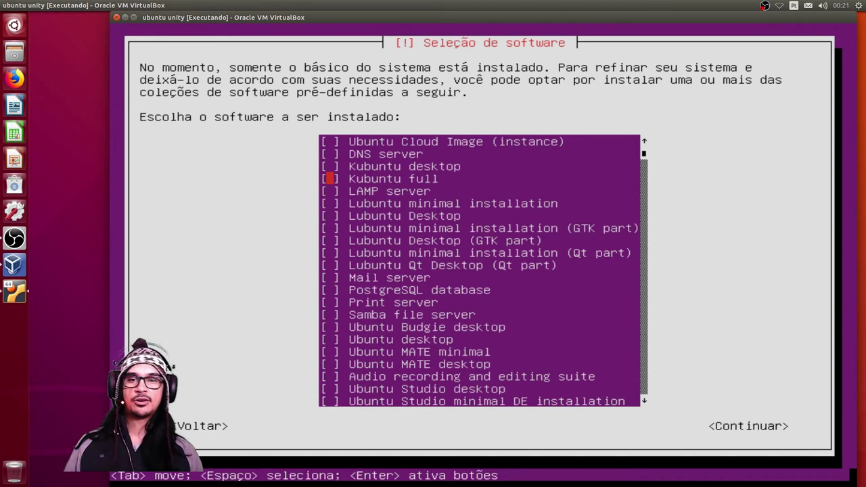
key(Down)
key(Down)
key(Down)
key(Down)
key(Down)
key(Down)
key(Down)
key(Down)
key(Down)
key(Down)
key(Down)
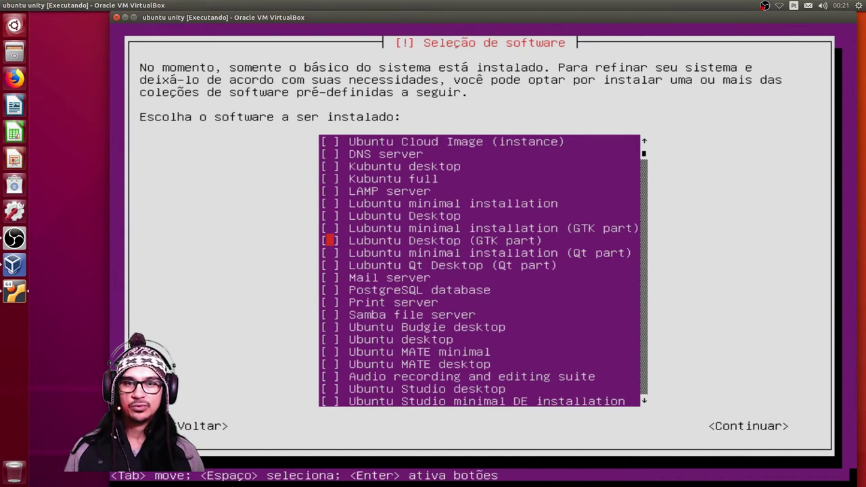
key(Down)
key(Down)
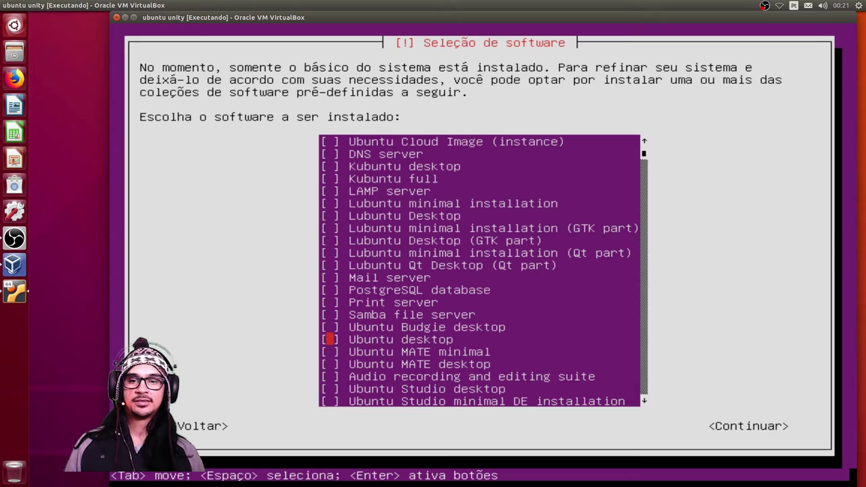
key(Up)
key(Up)
key(Down)
key(Down)
key(Down)
key(Down)
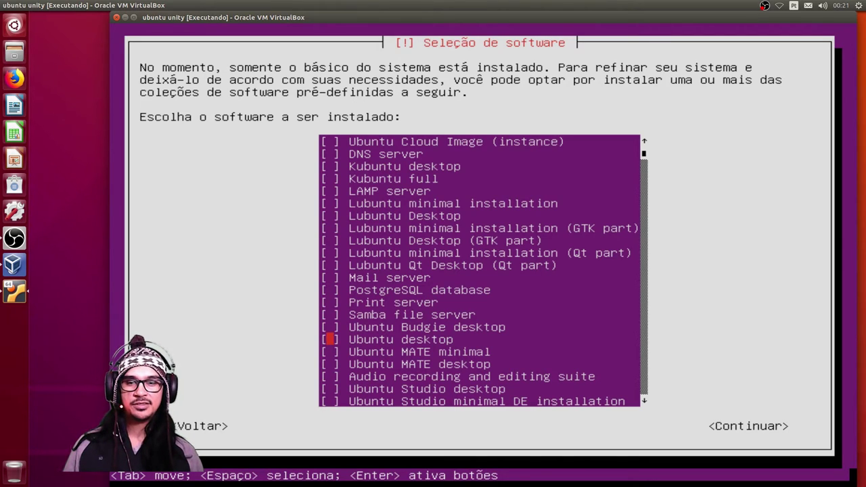
key(Down)
key(Down)
key(Down)
key(Down)
key(Down)
key(Down)
key(Up)
key(Up)
key(Up)
key(Up)
key(Up)
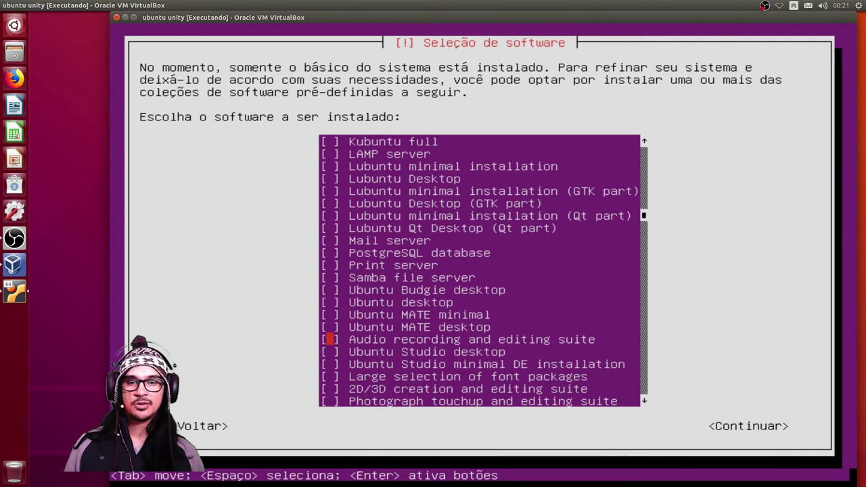
key(Down)
key(Down)
key(Up)
key(Down)
key(Up)
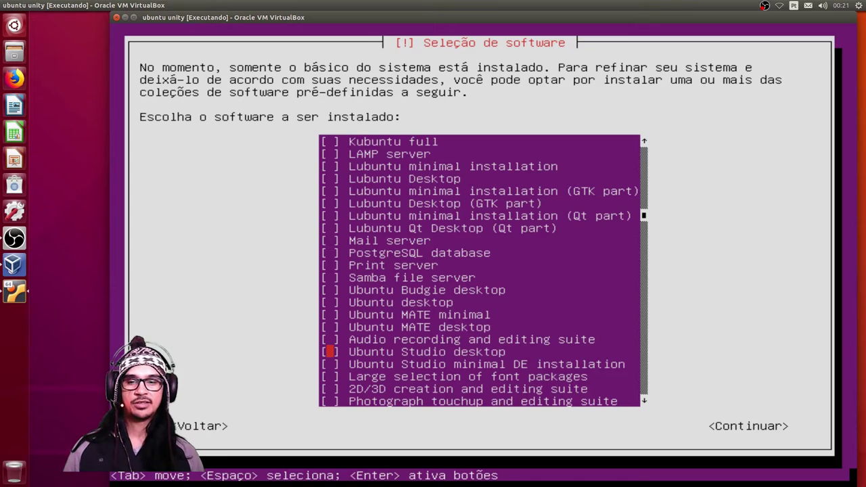
key(Down)
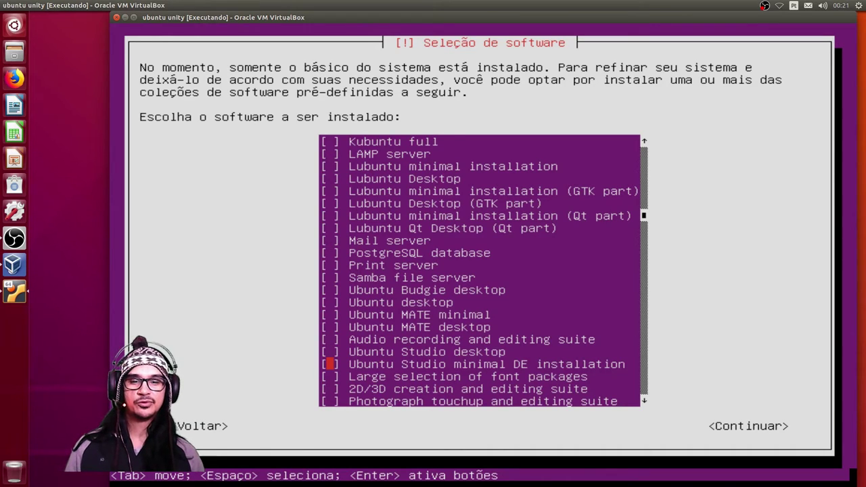
key(Down)
key(Down)
key(Down)
key(Up)
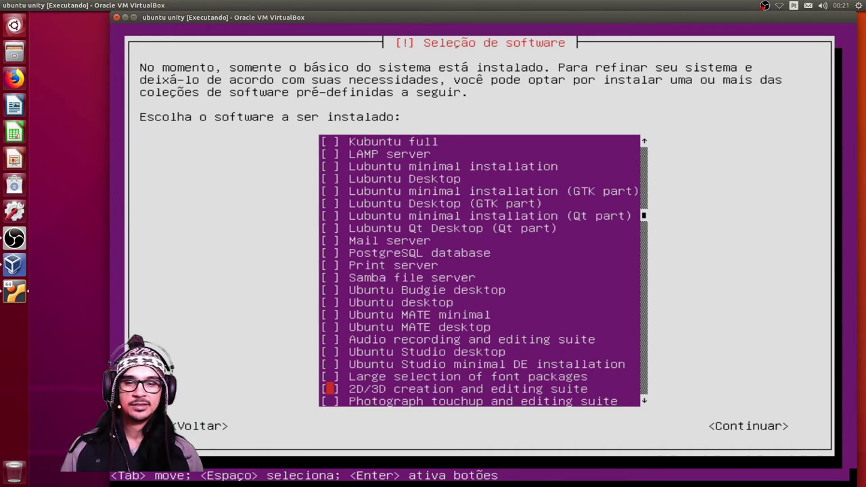
key(Down)
key(Down)
key(Down)
key(Down)
key(Down)
key(Down)
key(Down)
key(Down)
key(Up)
key(Up)
key(Up)
key(Up)
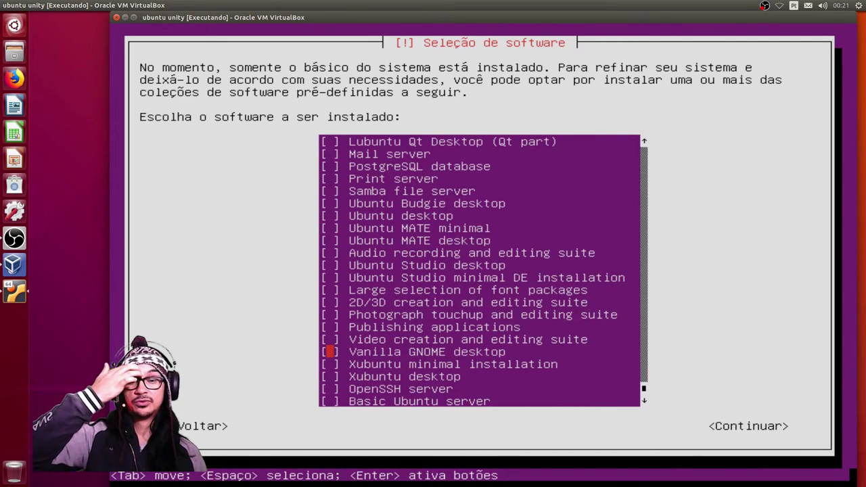
key(Up)
key(Down)
key(Down)
key(Down)
key(Down)
key(Down)
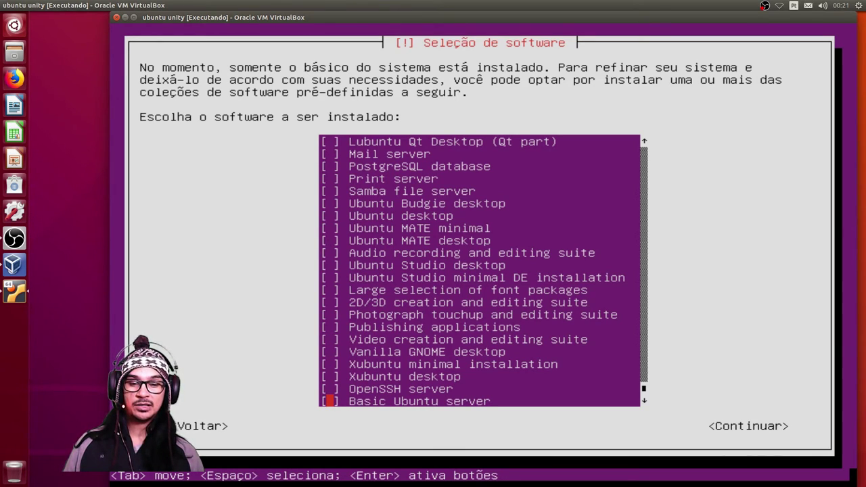
key(Up)
key(Up)
key(Up)
key(Up)
key(Up)
key(Up)
key(Up)
key(Up)
key(Up)
key(Up)
key(Up)
key(Up)
key(Up)
key(Up)
key(Up)
key(Up)
key(Up)
key(Up)
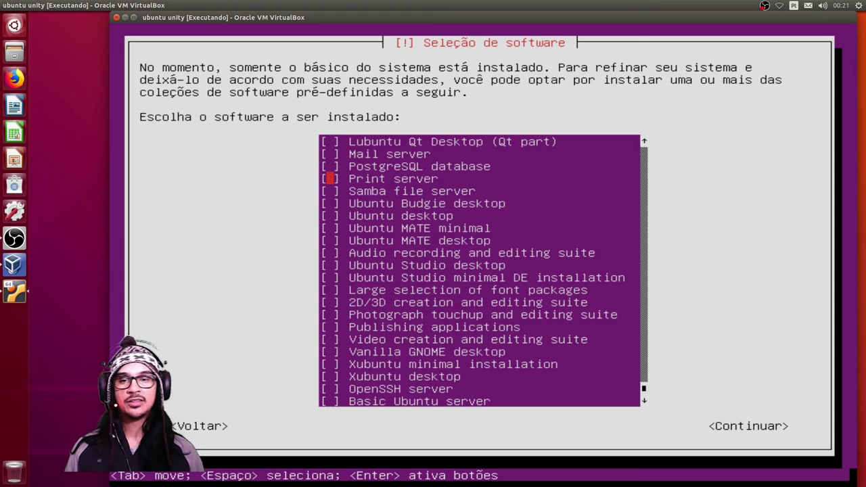
key(Down)
key(Down)
key(Up)
key(Up)
key(Up)
key(Up)
key(Up)
key(Up)
key(Up)
key(Up)
key(Up)
key(Up)
key(Up)
key(Up)
key(Up)
key(Up)
key(Up)
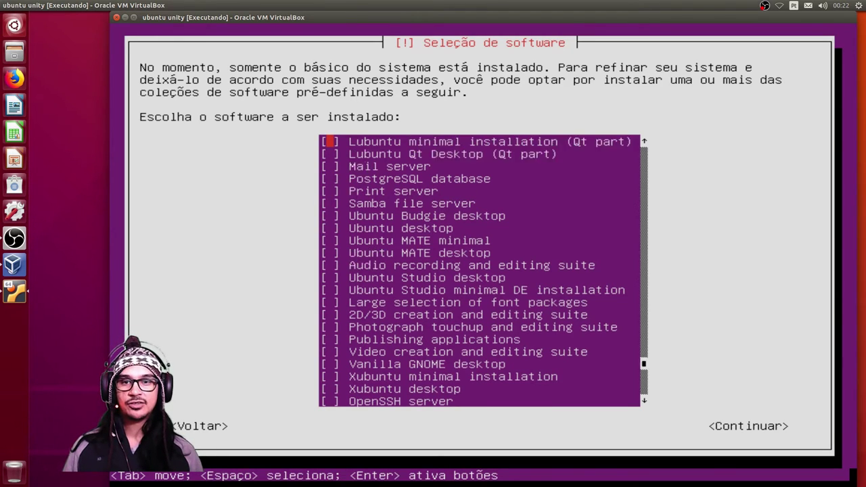
key(Down)
key(Down)
key(Down)
key(Down)
key(Down)
key(Down)
key(Down)
key(Down)
key(Down)
key(Down)
key(Down)
key(Down)
key(Down)
key(Down)
key(Down)
key(Down)
key(Down)
key(Down)
key(Down)
key(Down)
key(Down)
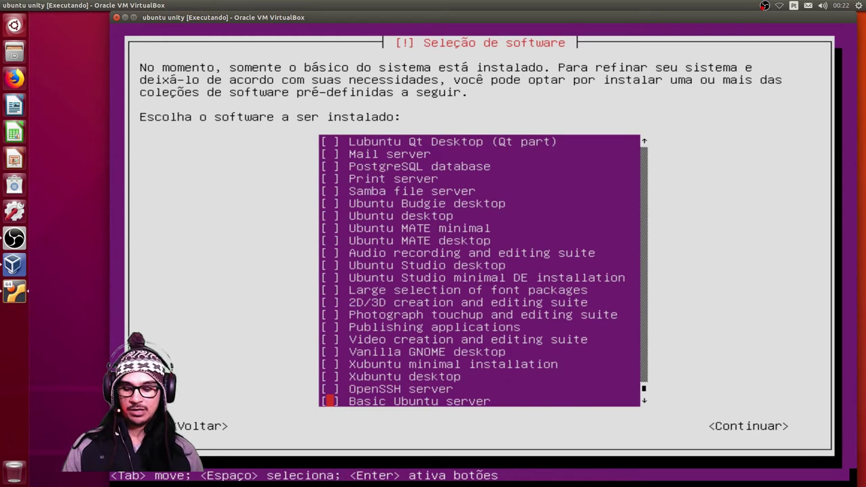
key(Tab)
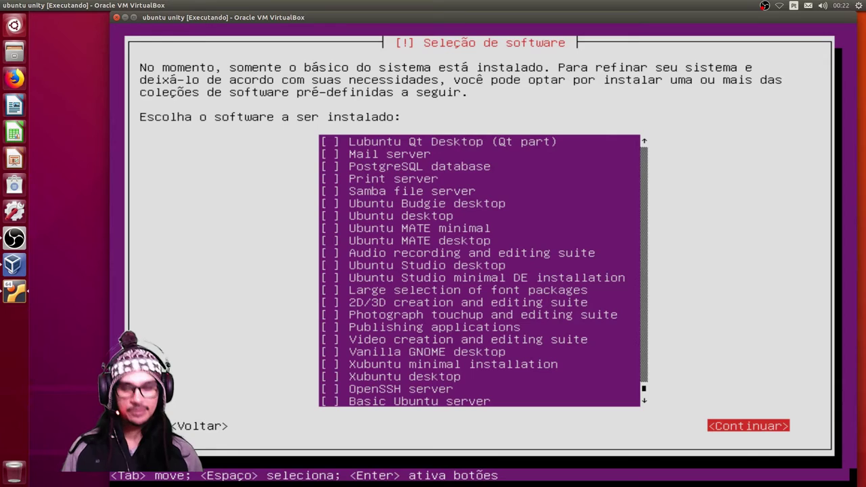
key(Return)
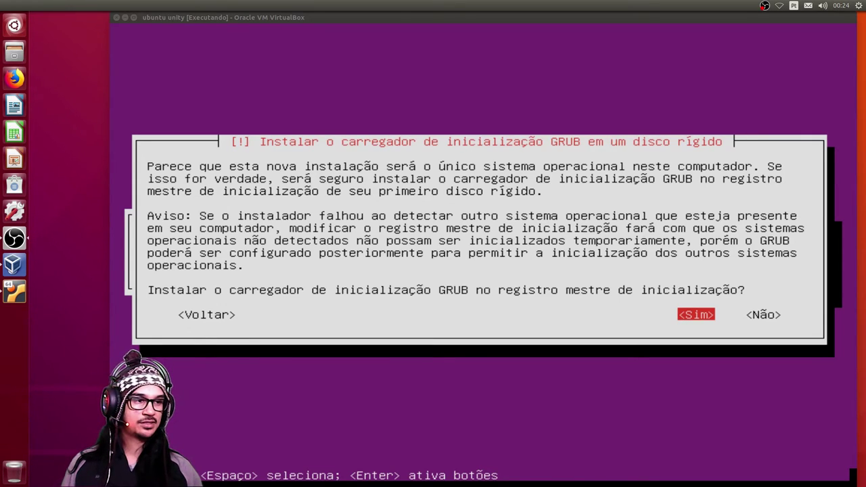
Step: Answer Sim to install the GRUB boot loader to the master boot record
key(alt+Tab)
key(Right)
key(Left)
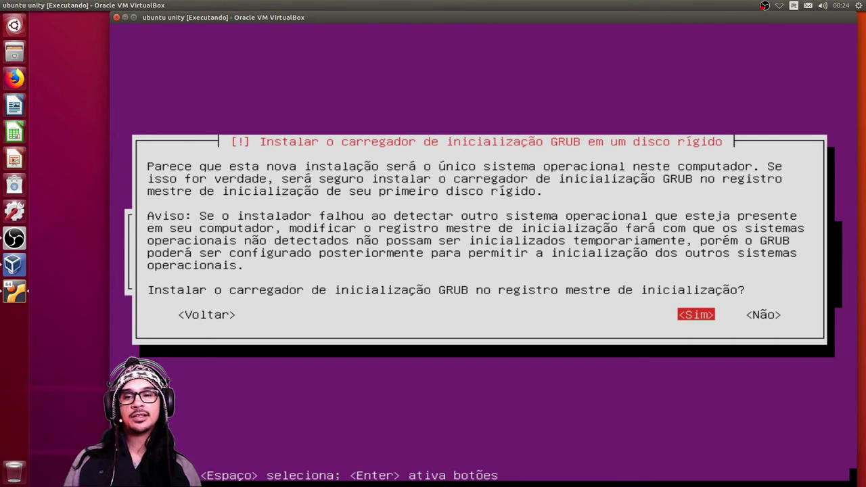
key(Right)
key(Left)
key(Left)
key(Right)
key(Left)
key(Right)
key(Right)
key(Left)
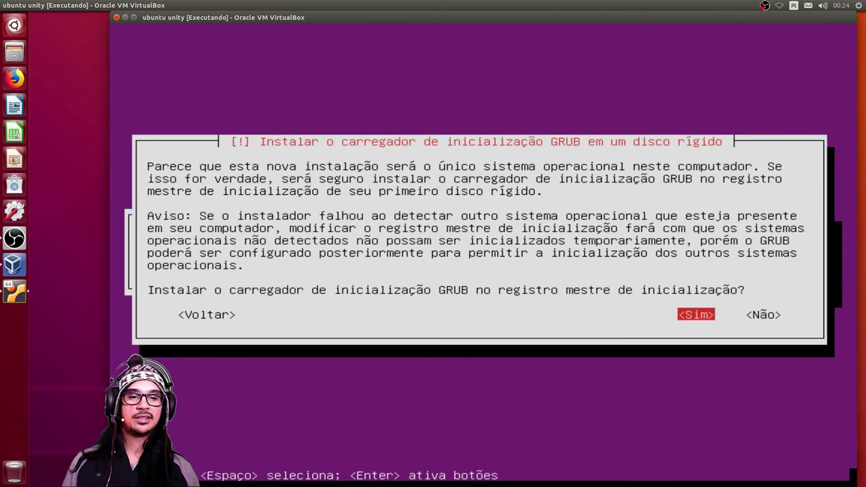
key(Return)
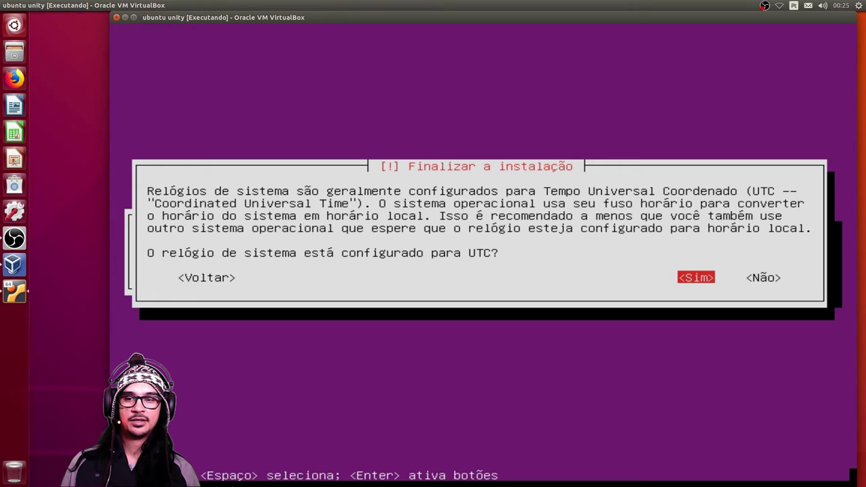
Step: Answer the UTC system clock question and continue past 'Instalação completada' to reboot
key(Right)
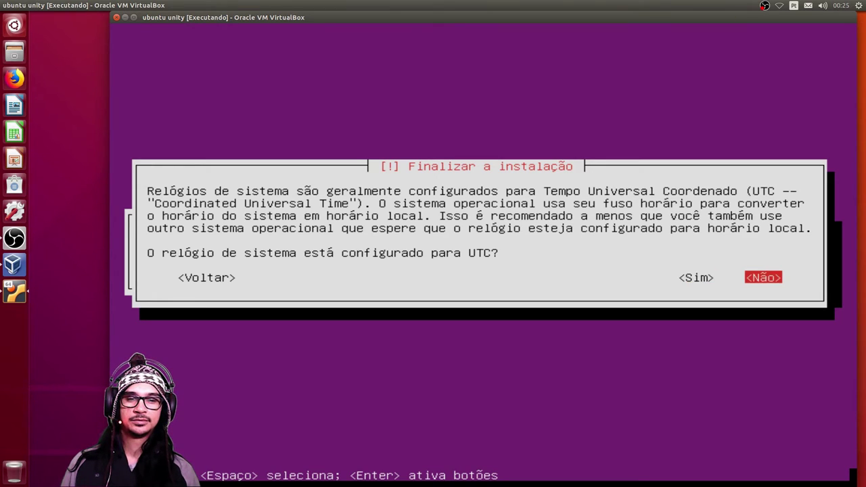
key(Left)
key(Return)
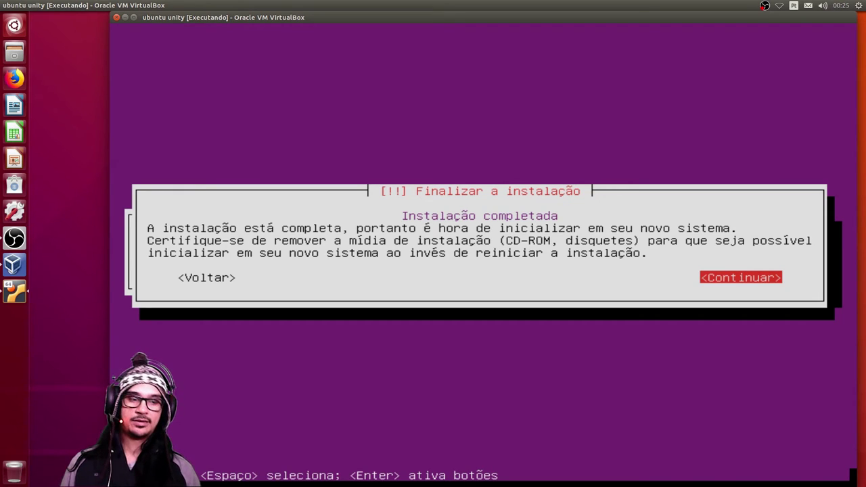
key(Return)
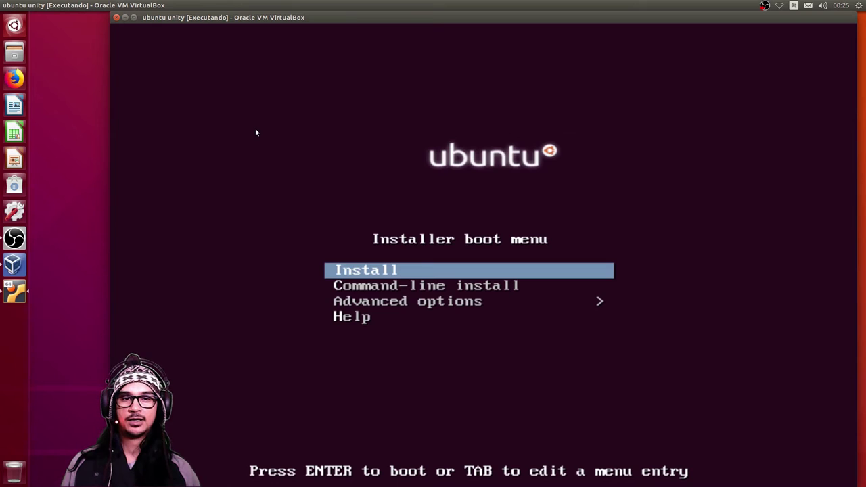
Step: Power off the ubuntu unity VM and return to the VirtualBox Manager
click(116, 17)
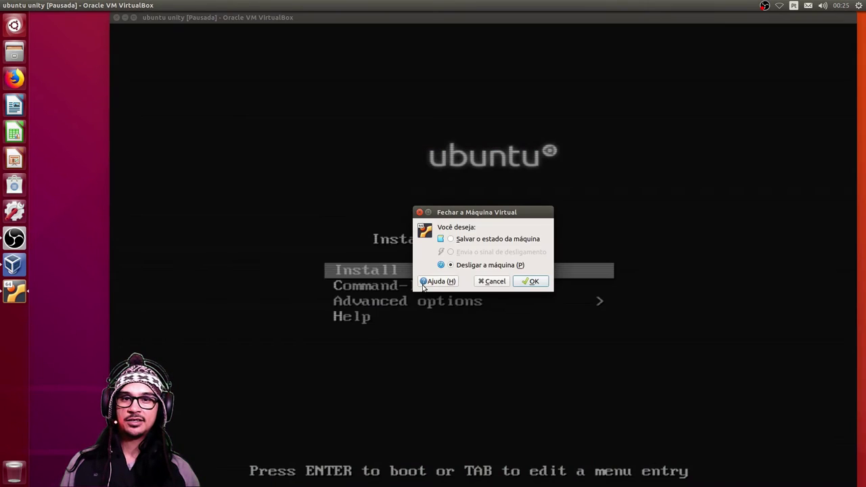
click(535, 282)
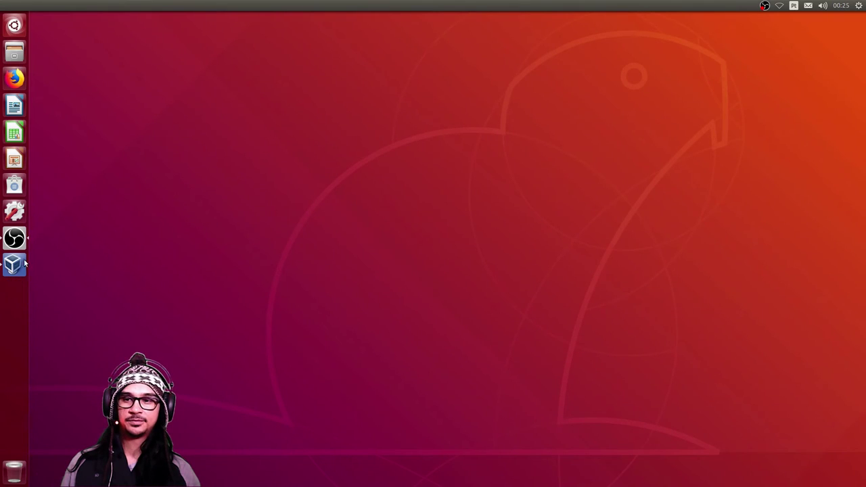
click(14, 263)
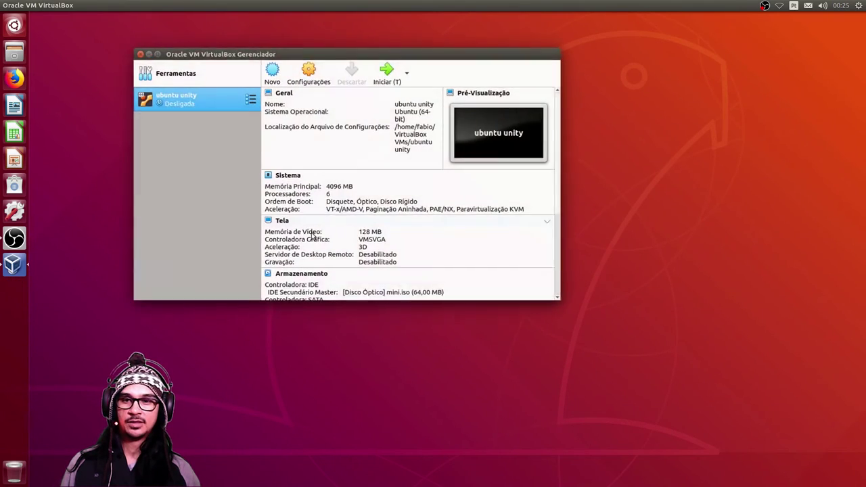
Step: Remove the mini.iso optical drive from the VM's storage settings, save, and start it
click(302, 72)
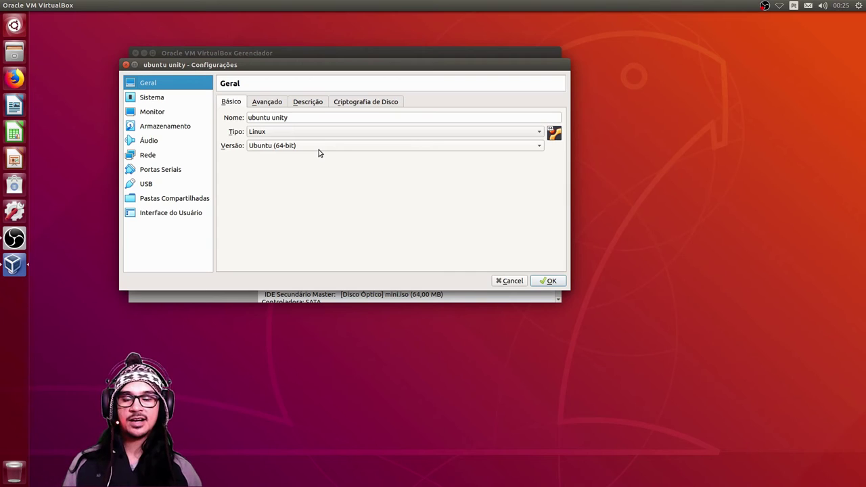
click(160, 103)
click(139, 143)
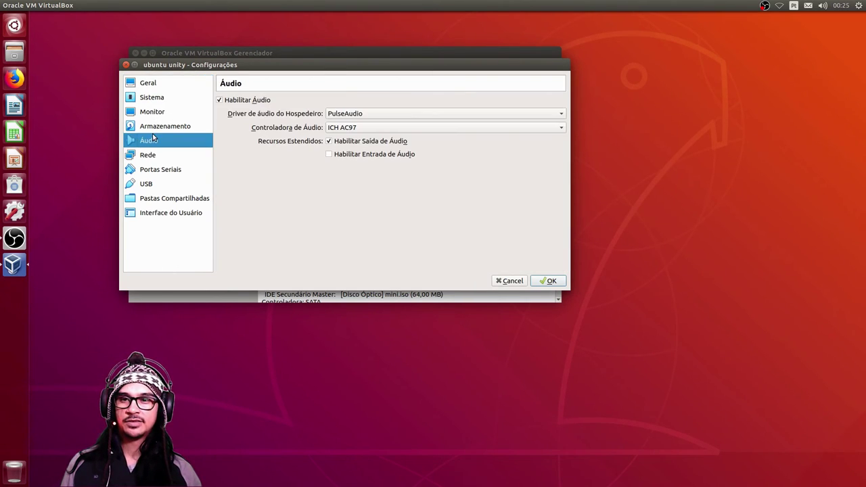
click(155, 127)
right_click(263, 123)
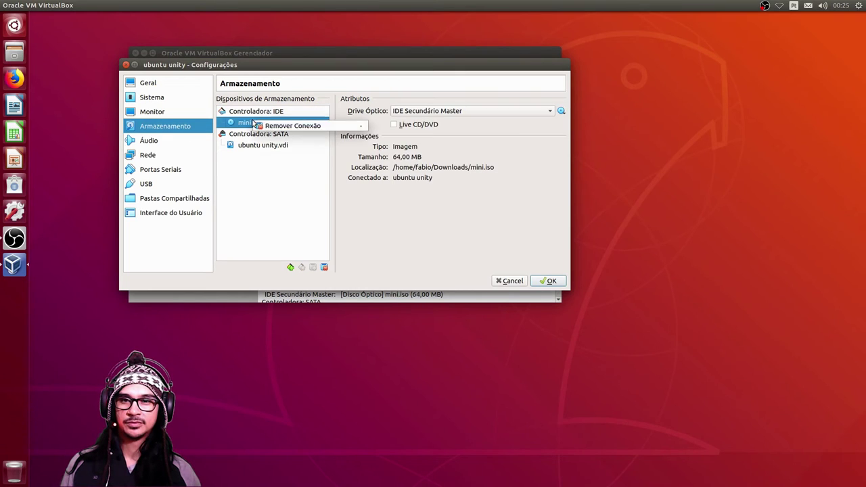
click(274, 127)
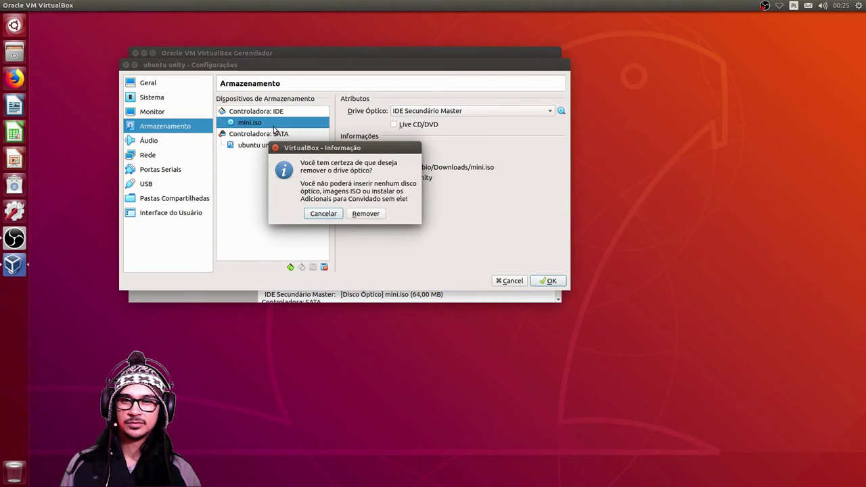
click(364, 214)
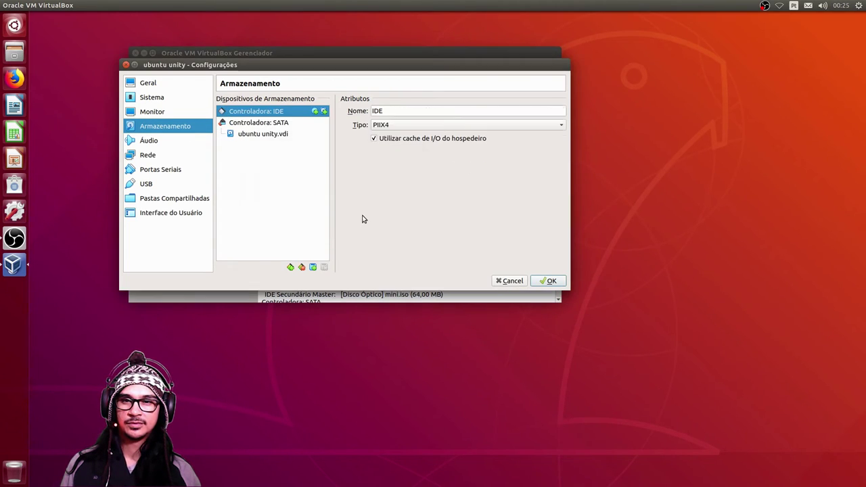
click(552, 283)
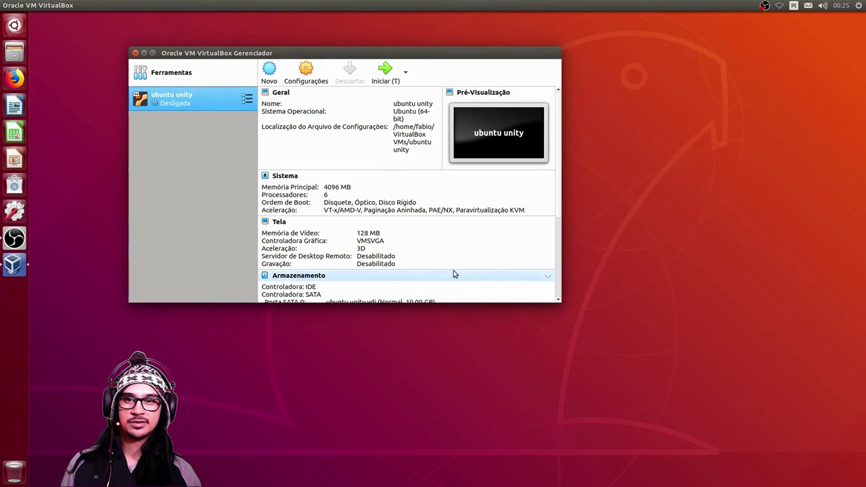
click(379, 76)
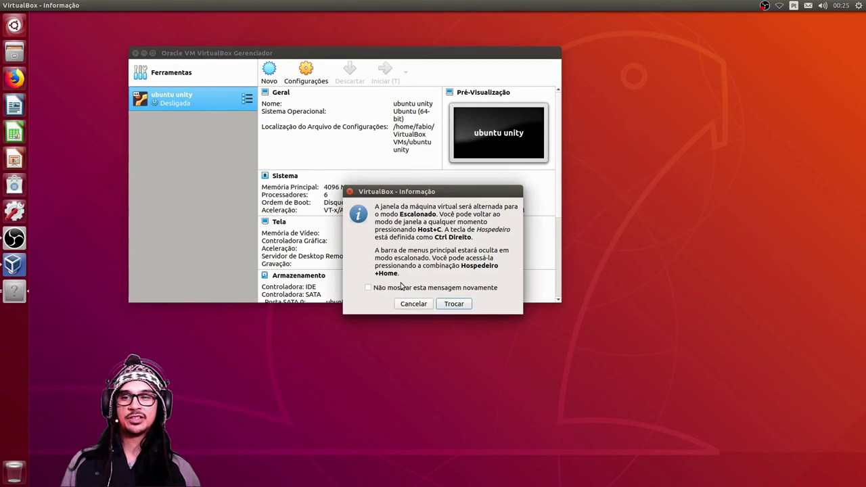
Step: Accept scaled mode and log in at tty1 with the user name and password
click(454, 304)
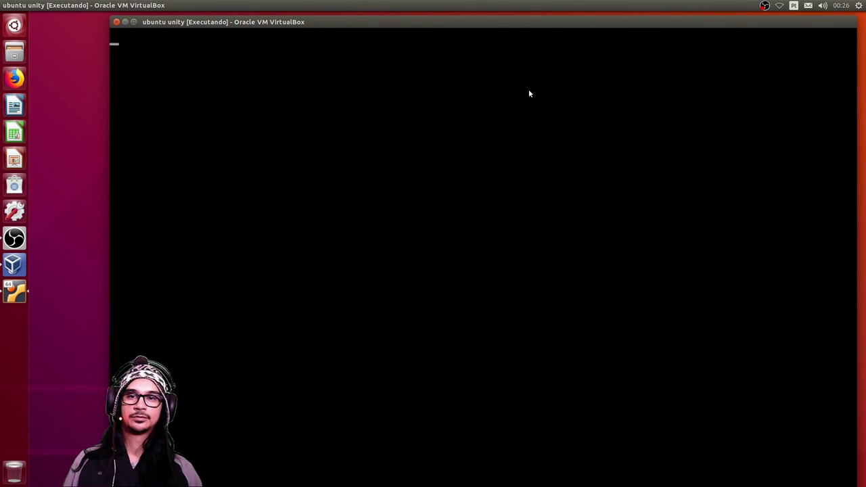
drag(550, 20, 562, 19)
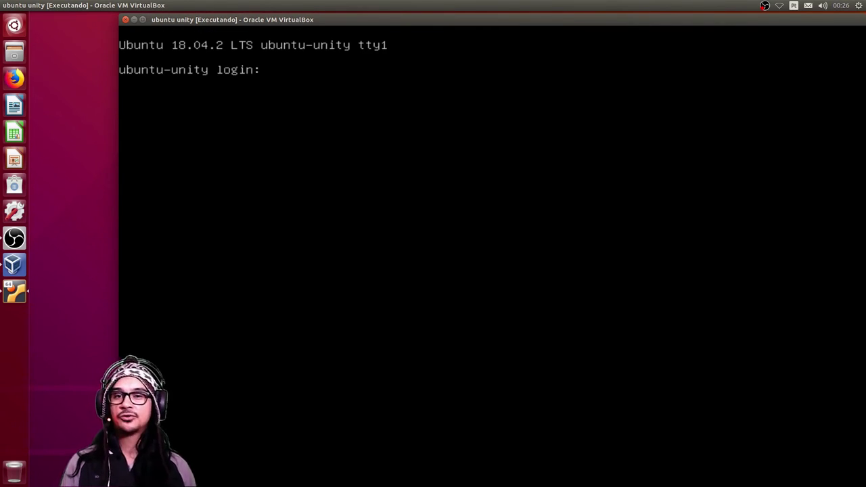
text(fabio)
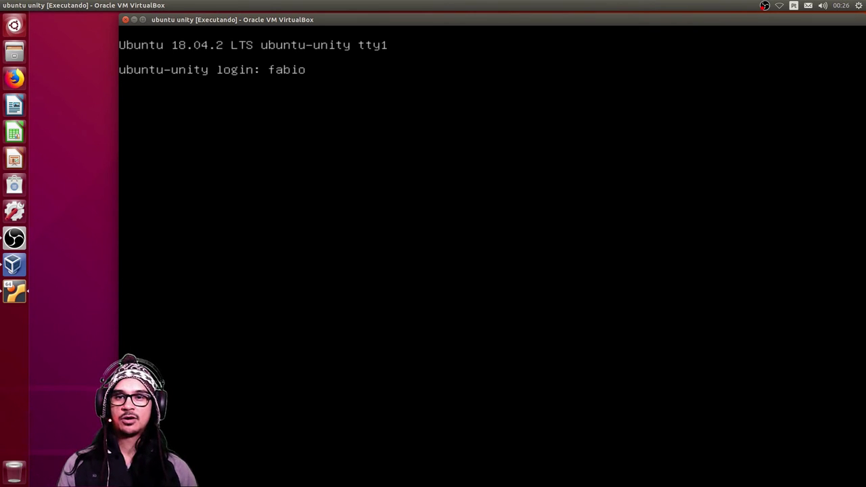
key(Return)
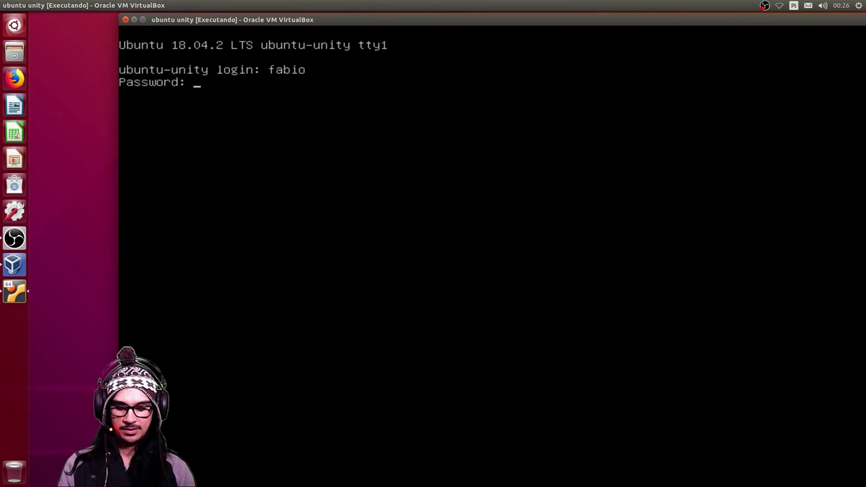
key(Return)
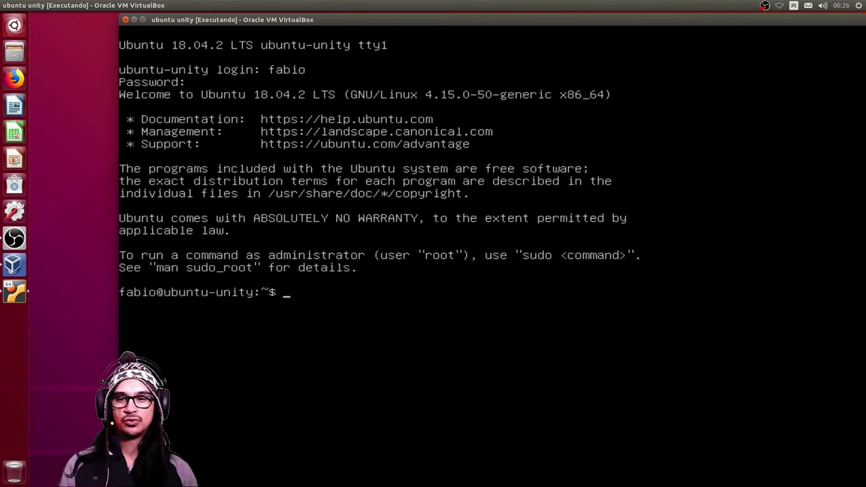
Step: Run 'sudo apt update' with the administrator password to refresh the package lists
text(sud)
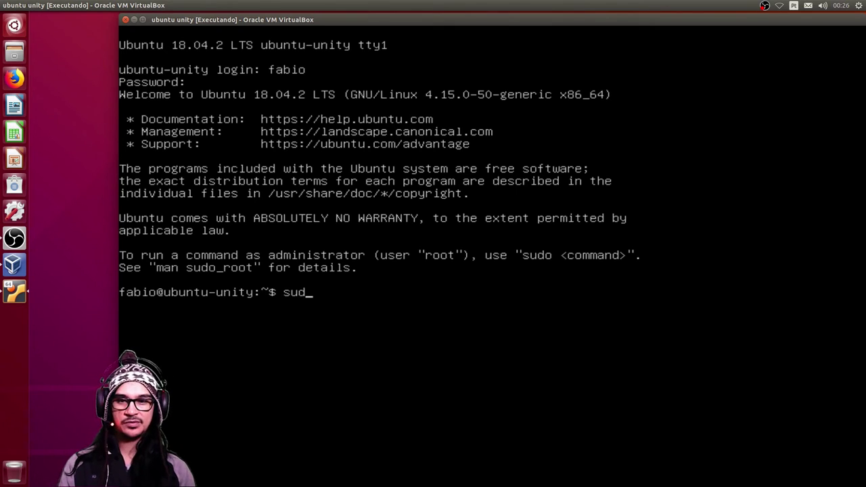
text(o apt update)
key(Return)
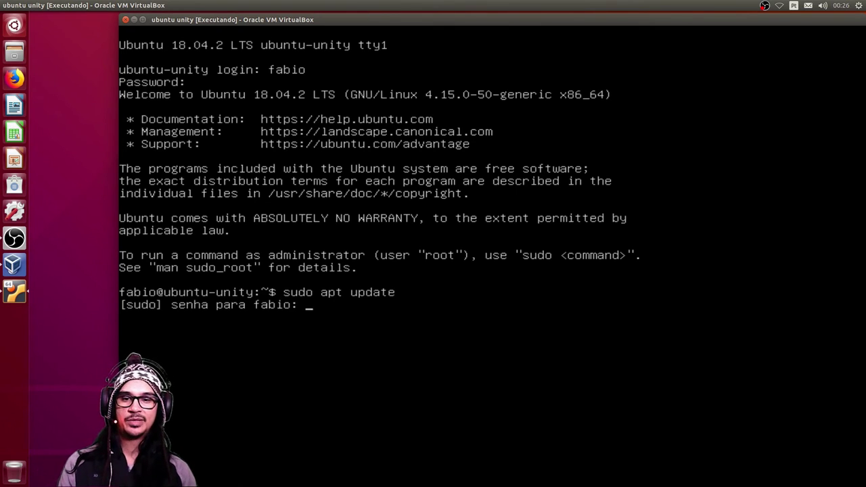
key(Return)
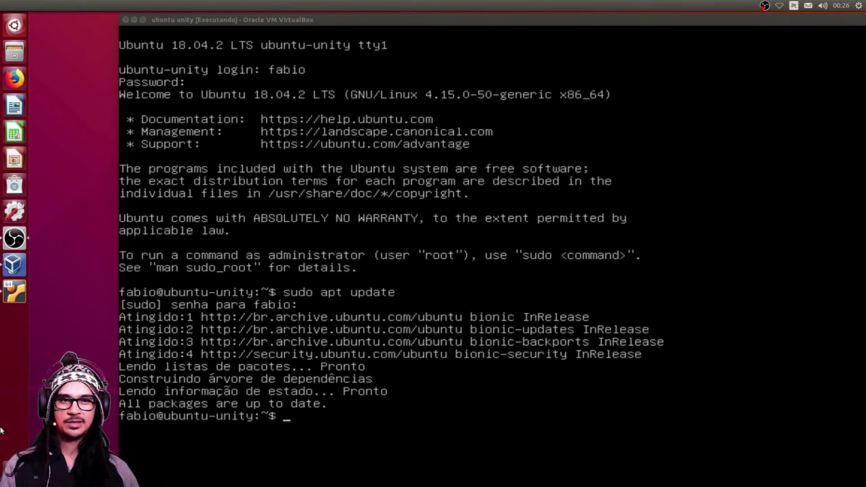
key(alt+Tab)
Step: Install neofetch with 'sudo apt install neofetch' and run it to show Ubuntu 18.04.2 LTS info
text(sudo apt install neofetch)
key(Return)
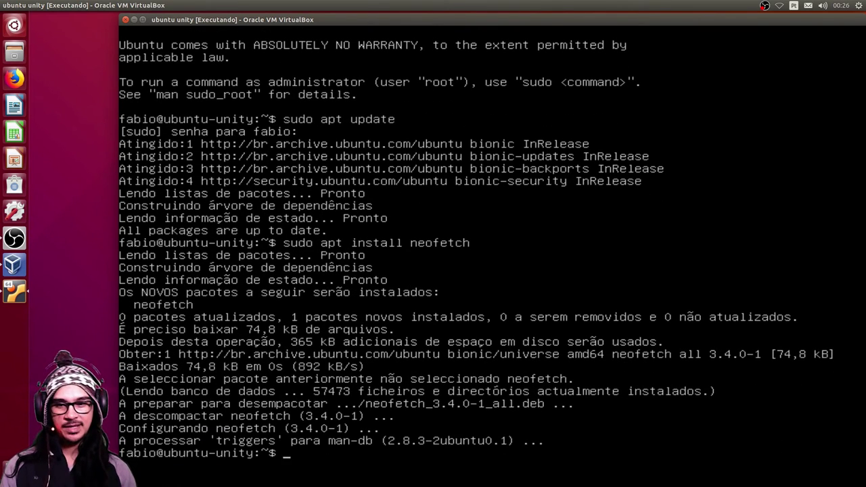
text(neofetch)
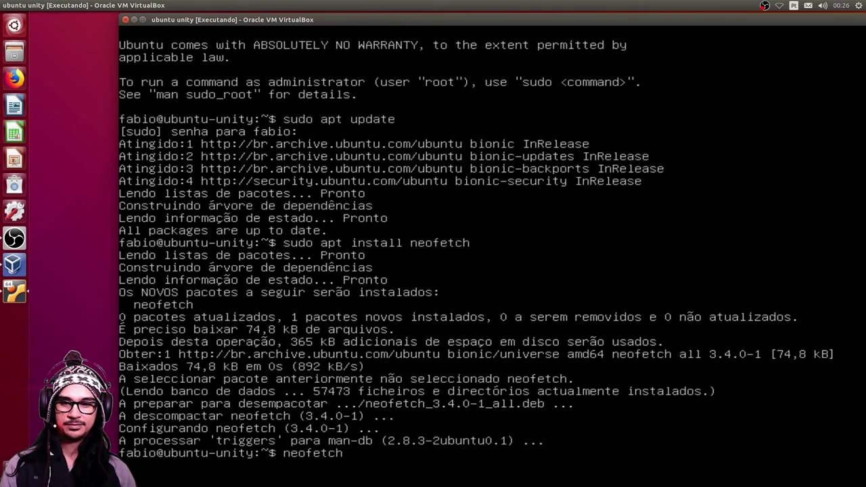
key(Return)
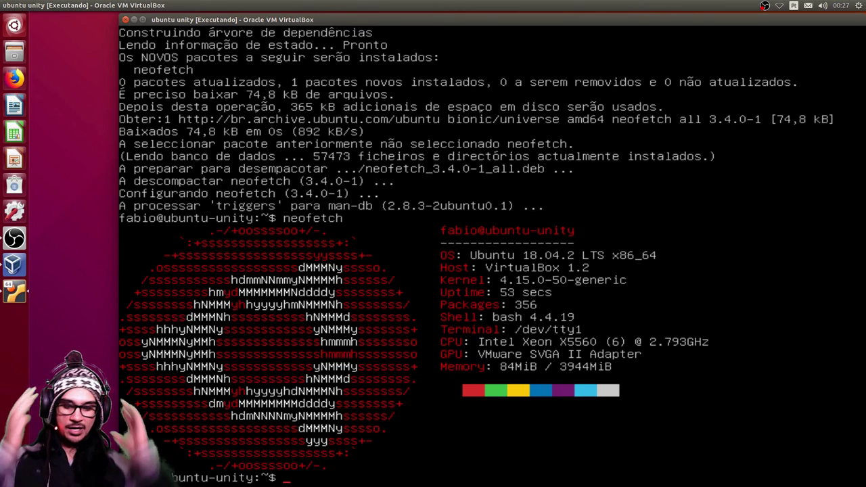
text(sudo apt install)
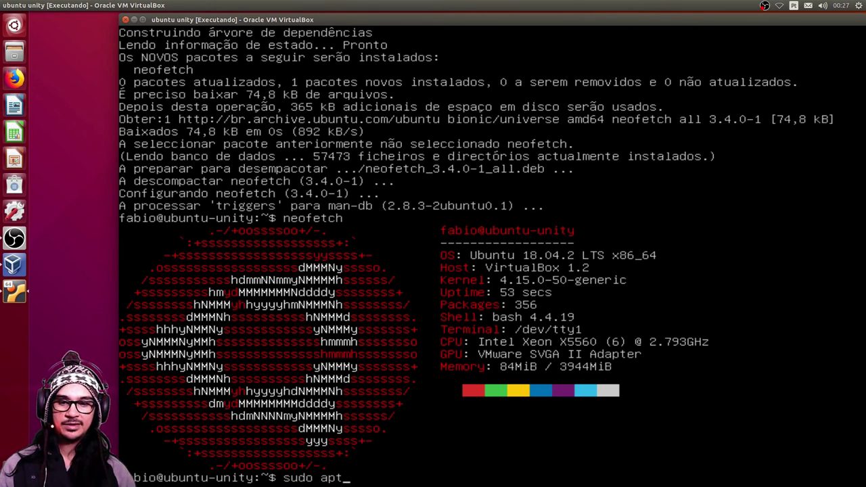